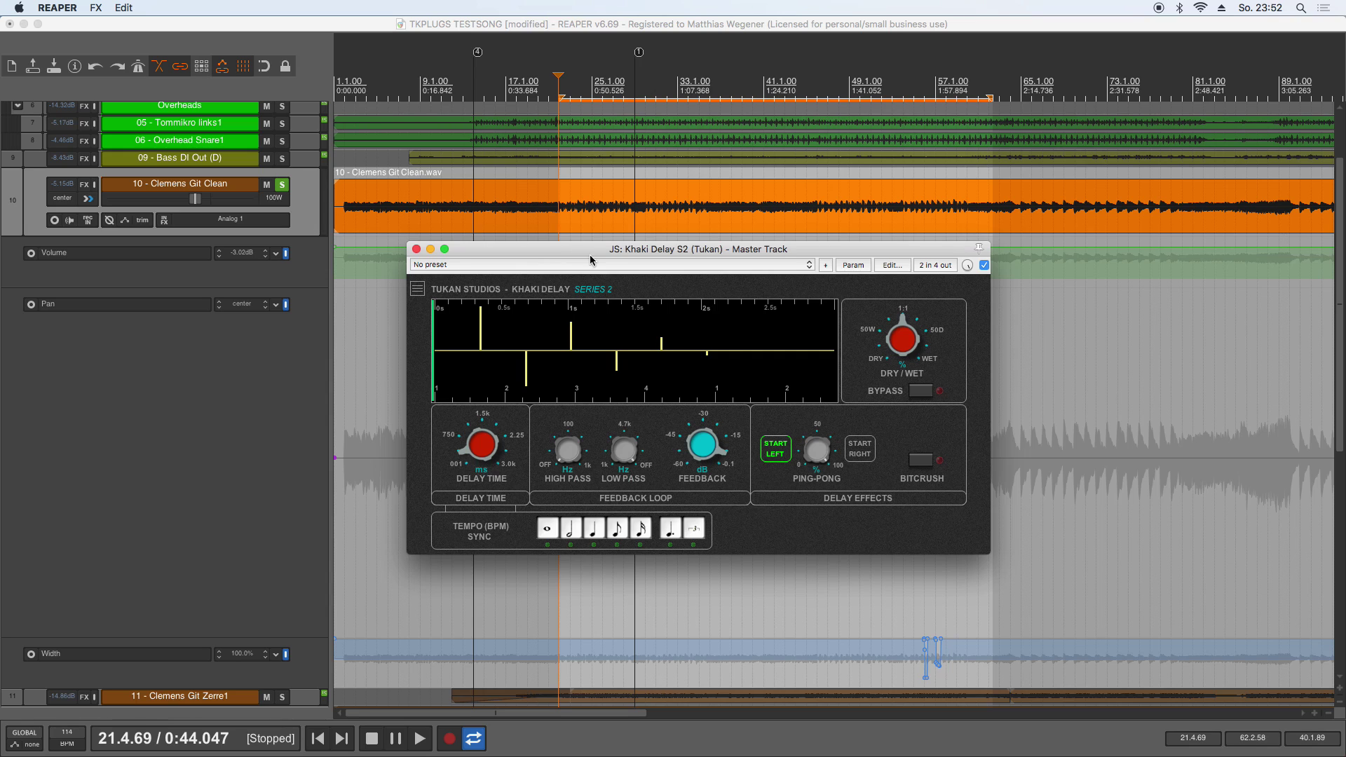
# Step: Bypass the delay, audition the dry guitar track briefly, and re-enable the delay
pyautogui.click(924, 391)
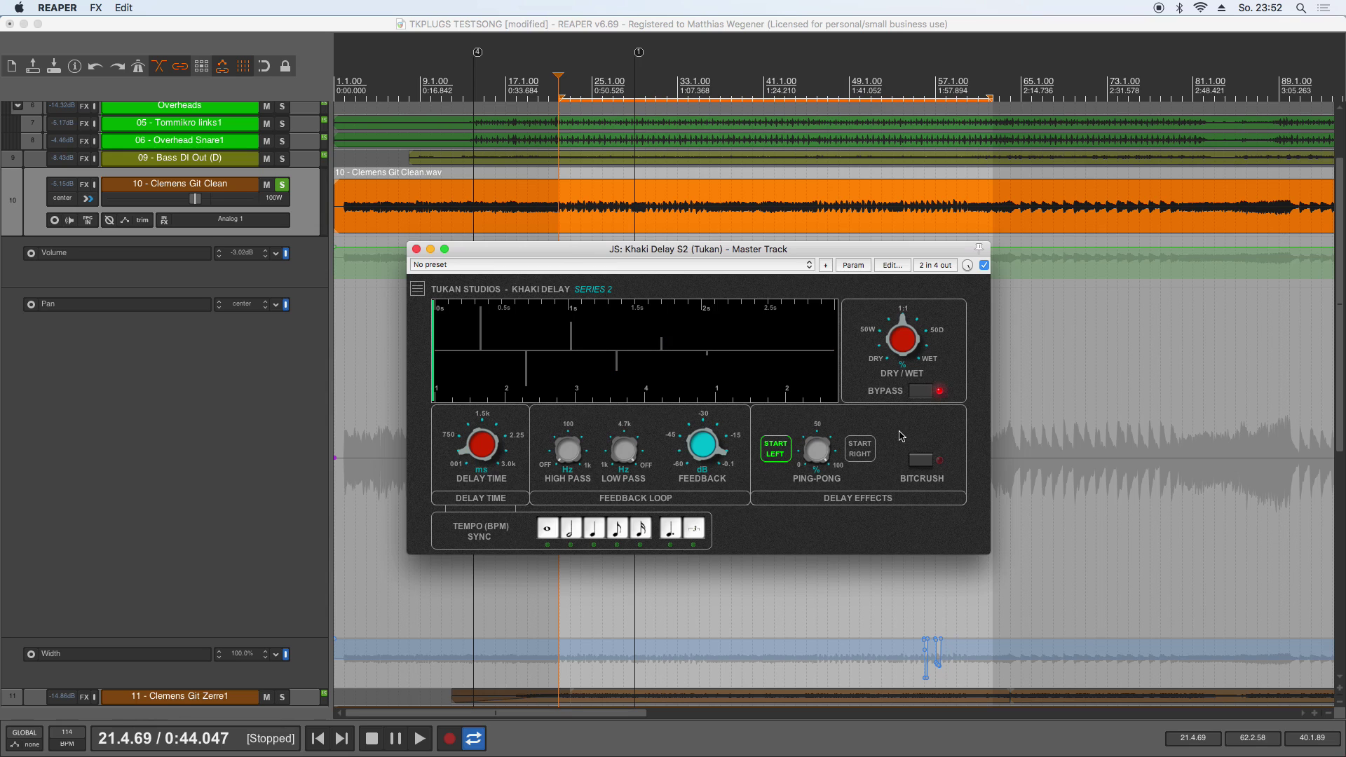
pyautogui.press('space')
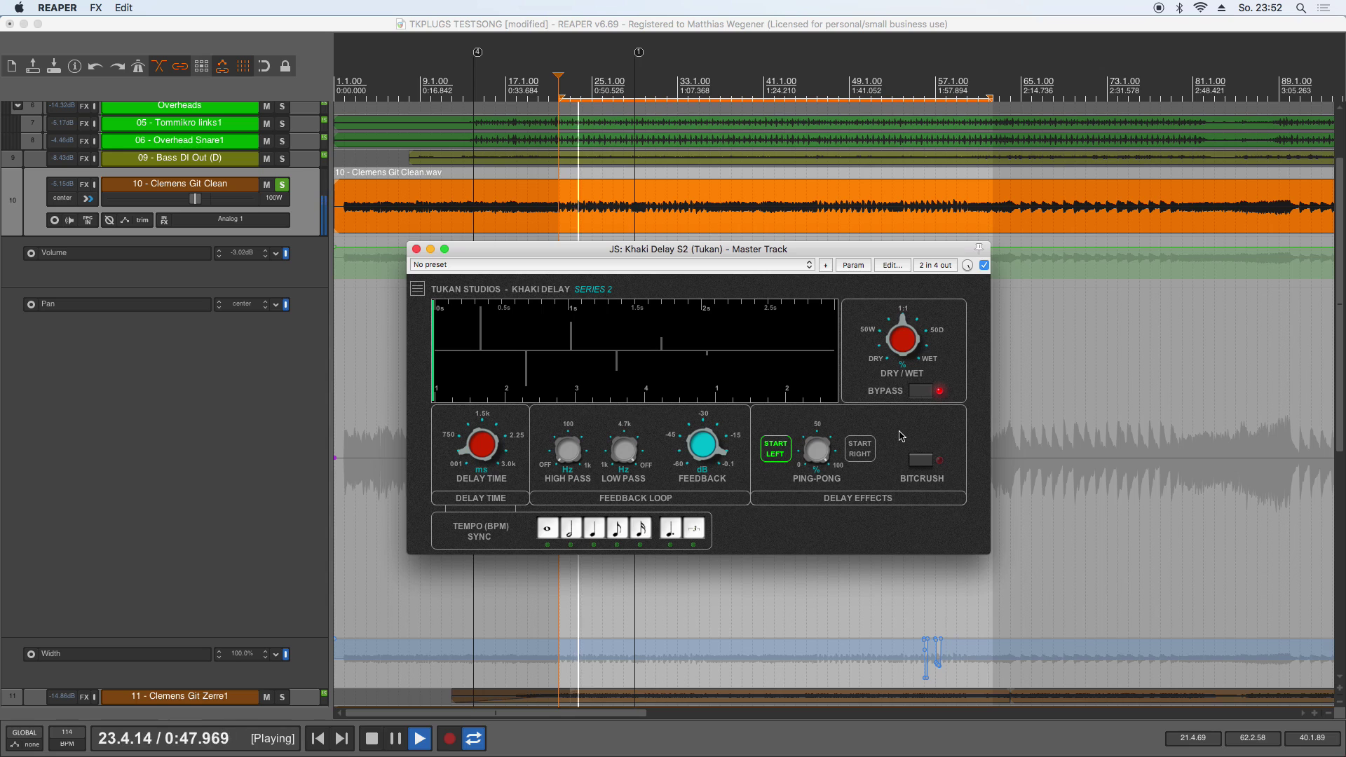
pyautogui.press('space')
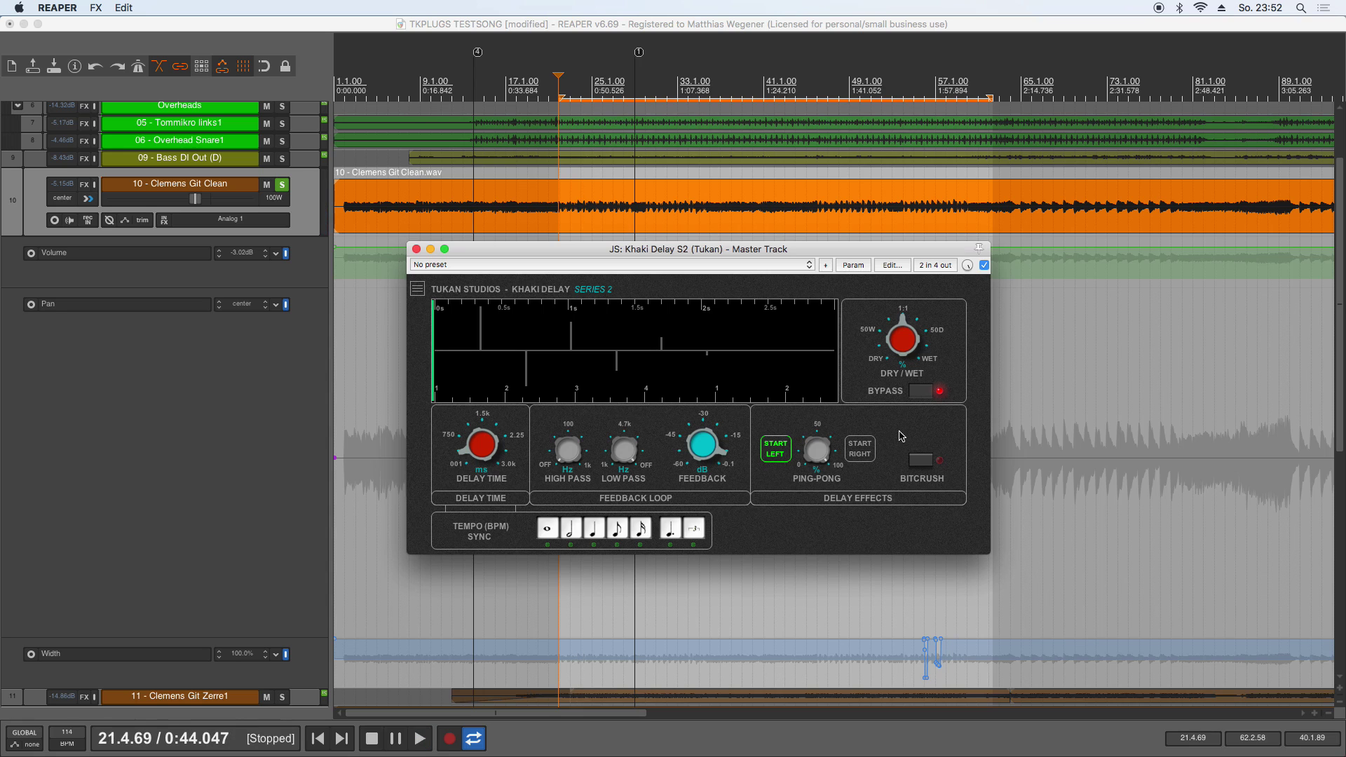
pyautogui.click(919, 394)
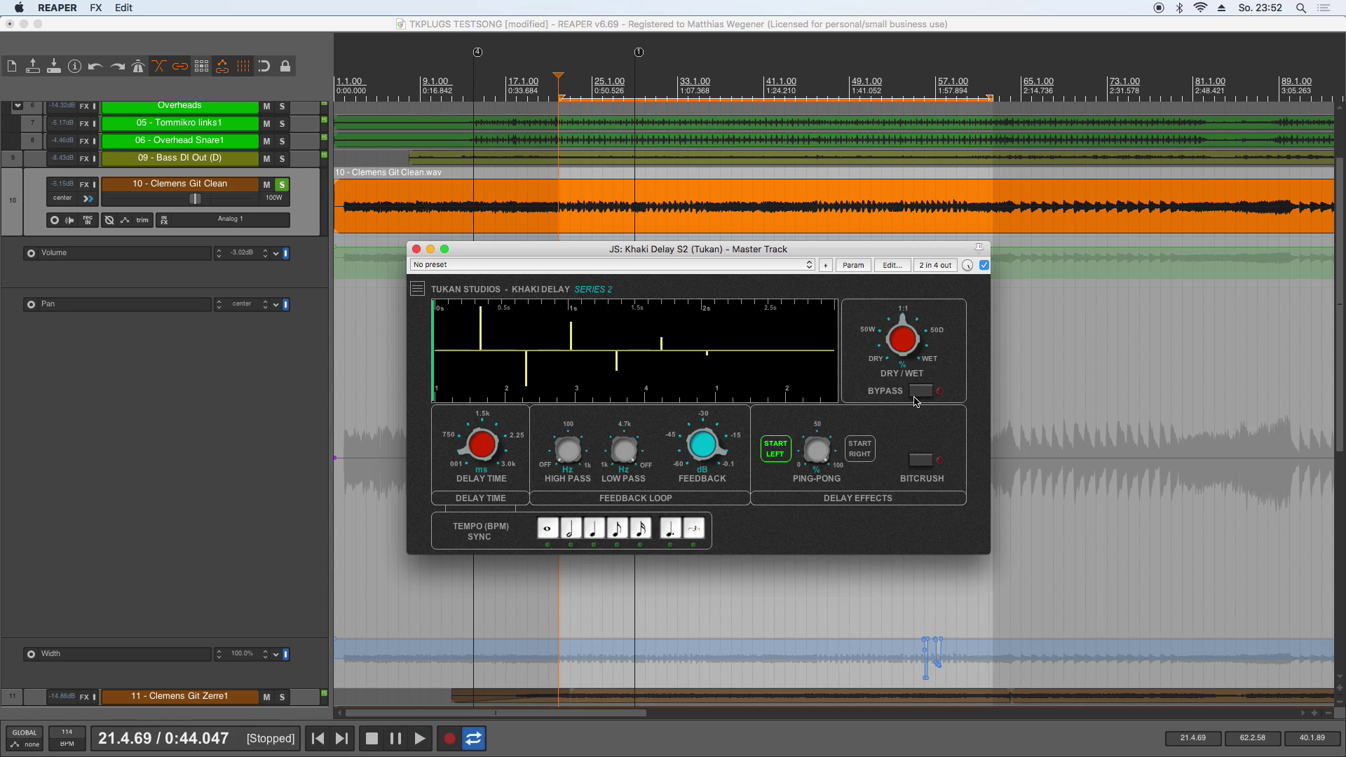
# Step: Turn off the left-start ping-pong and set the delay time to about 329.57 ms
pyautogui.click(792, 472)
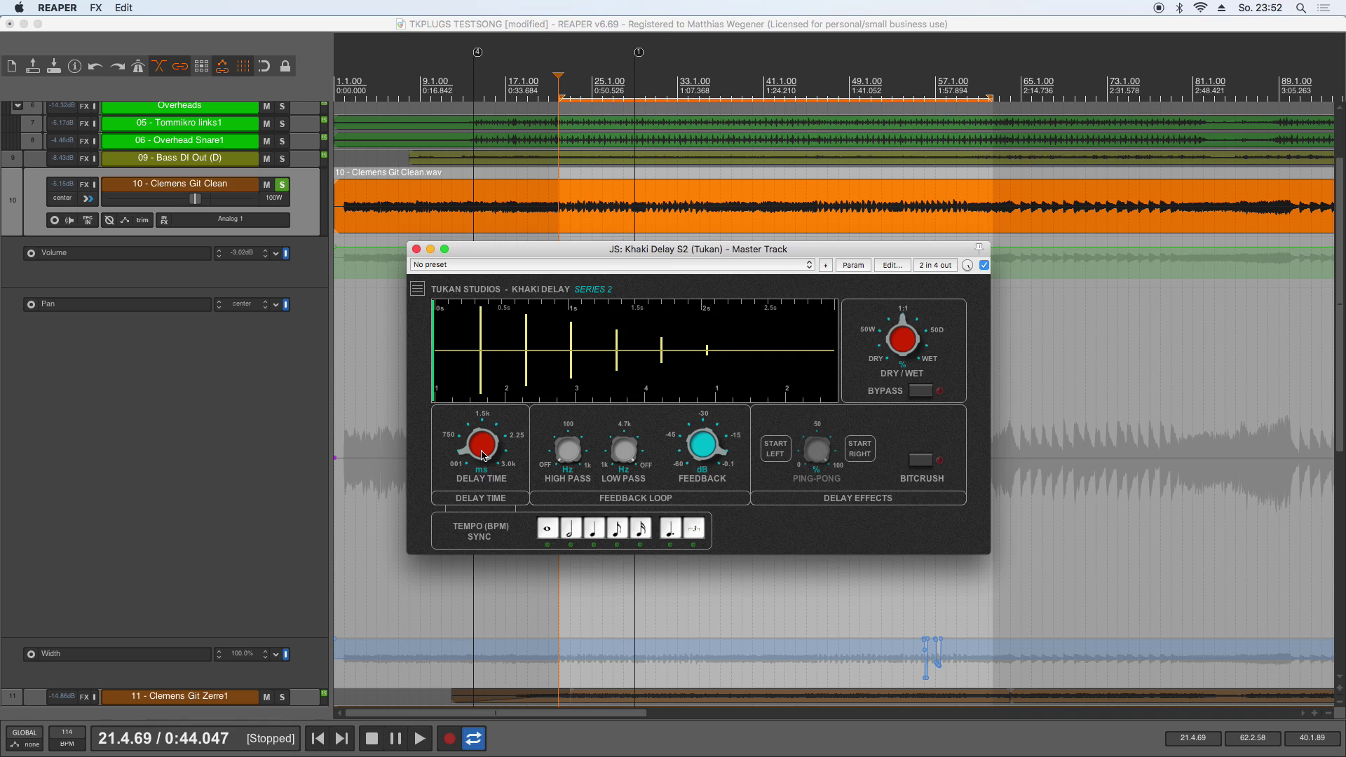
pyautogui.scroll(3, 481, 454)
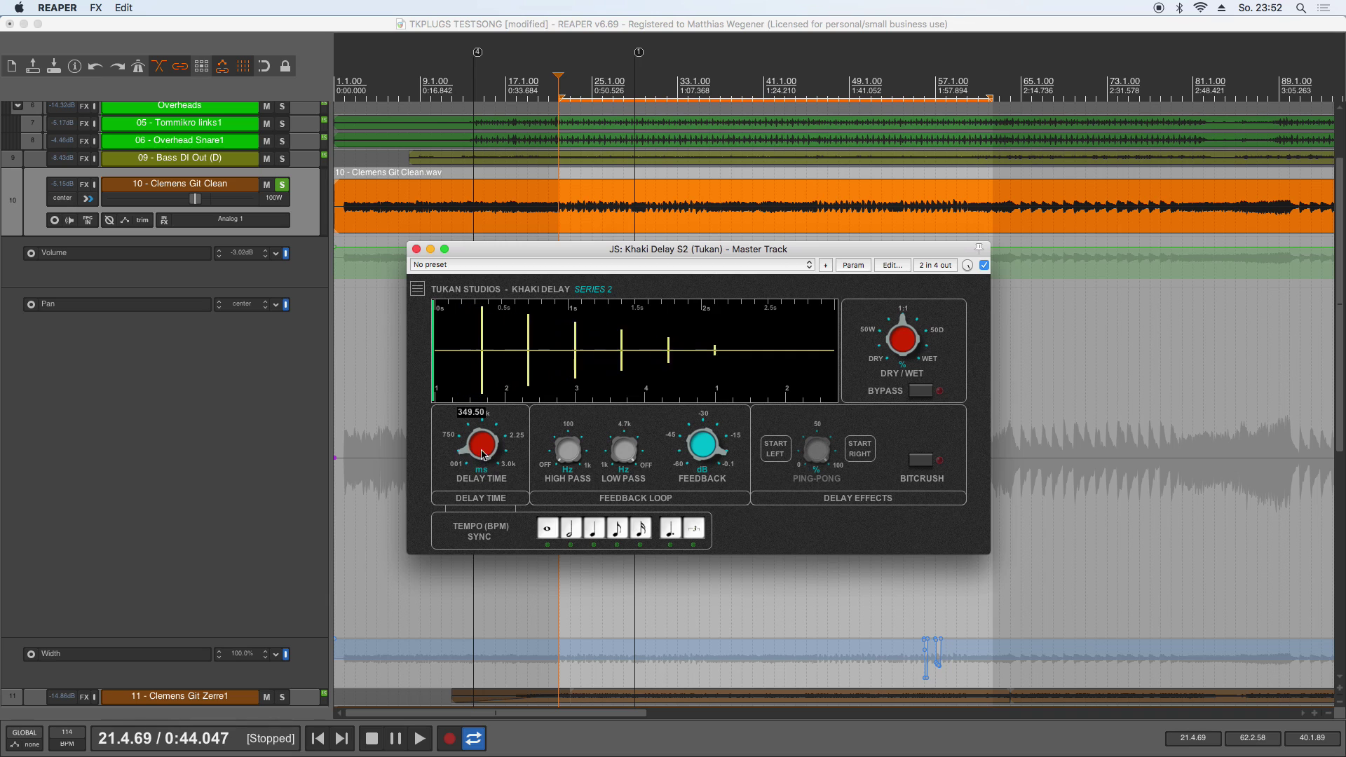
pyautogui.scroll(-5, 481, 456)
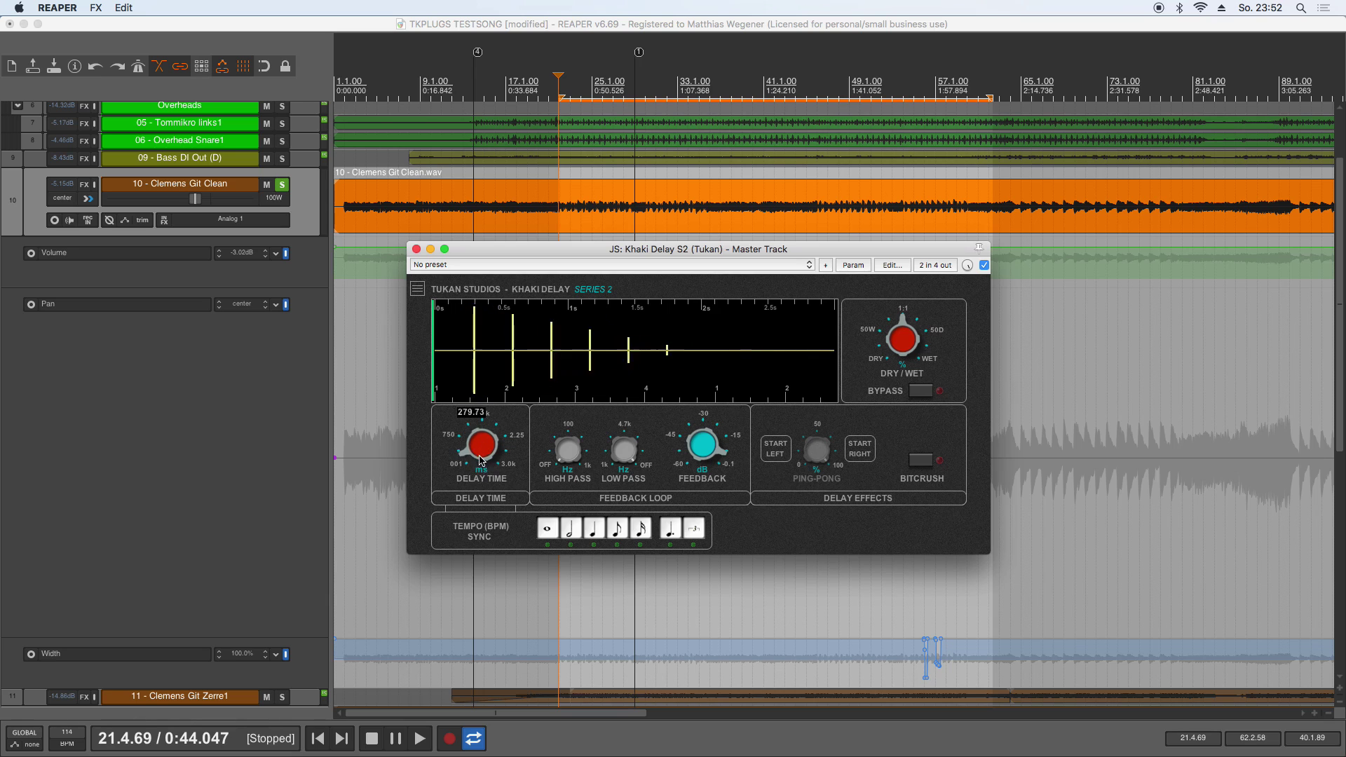
pyautogui.scroll(4, 481, 456)
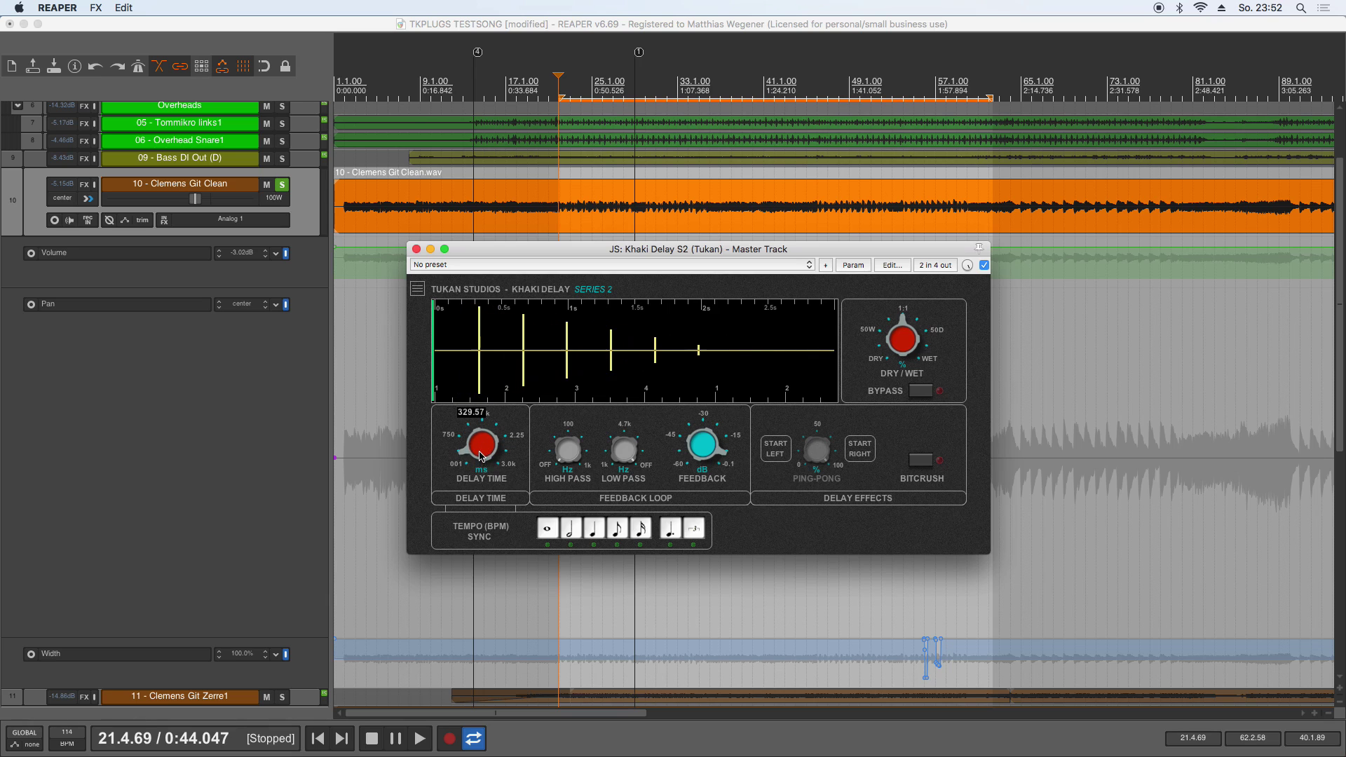
# Step: Lower the feedback and low-pass cutoff, raise the high-pass cutoff of the feedback loop, and audition the guitar
pyautogui.moveTo(701, 457)
pyautogui.mouseDown()
pyautogui.moveTo(698, 488)
pyautogui.moveTo(697, 471)
pyautogui.mouseUp()
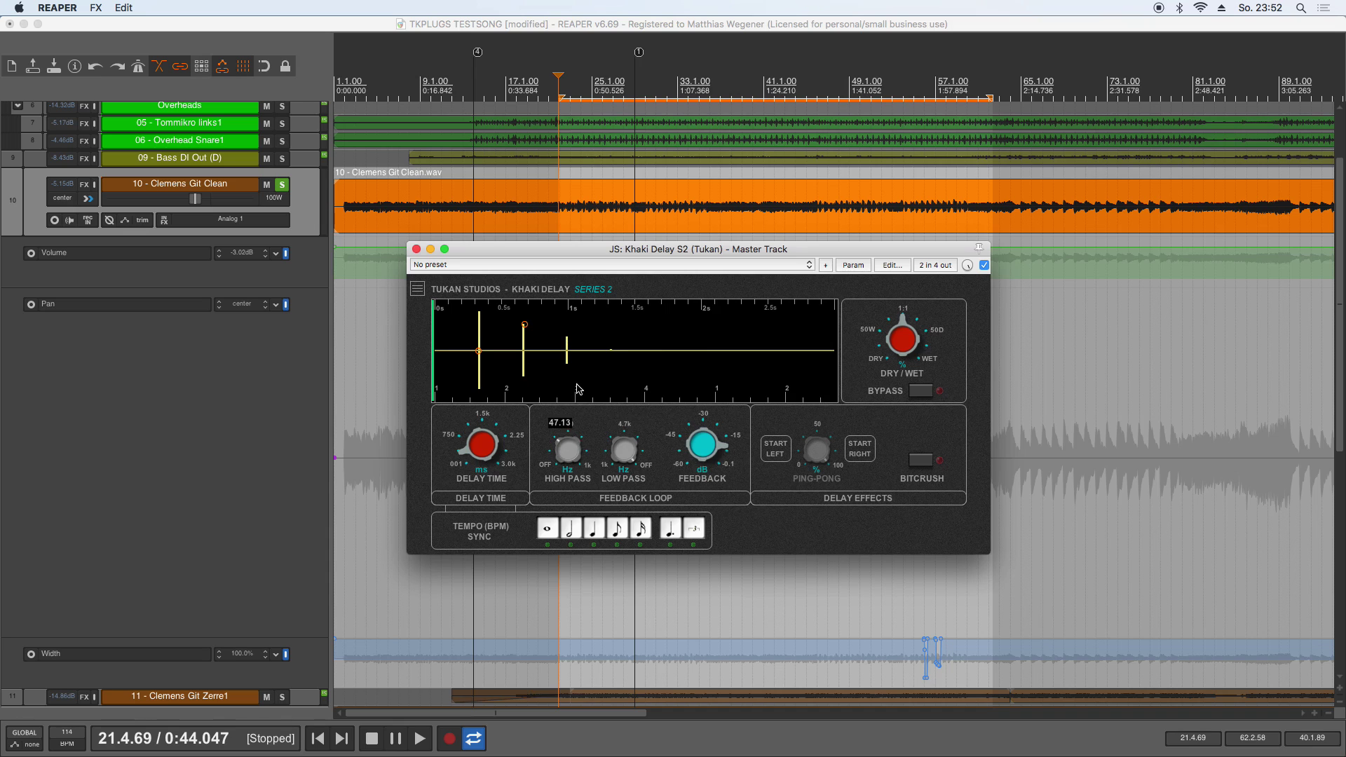
pyautogui.moveTo(622, 449); pyautogui.dragTo(617, 541)
pyautogui.moveTo(565, 450); pyautogui.dragTo(579, 372)
pyautogui.press('space')
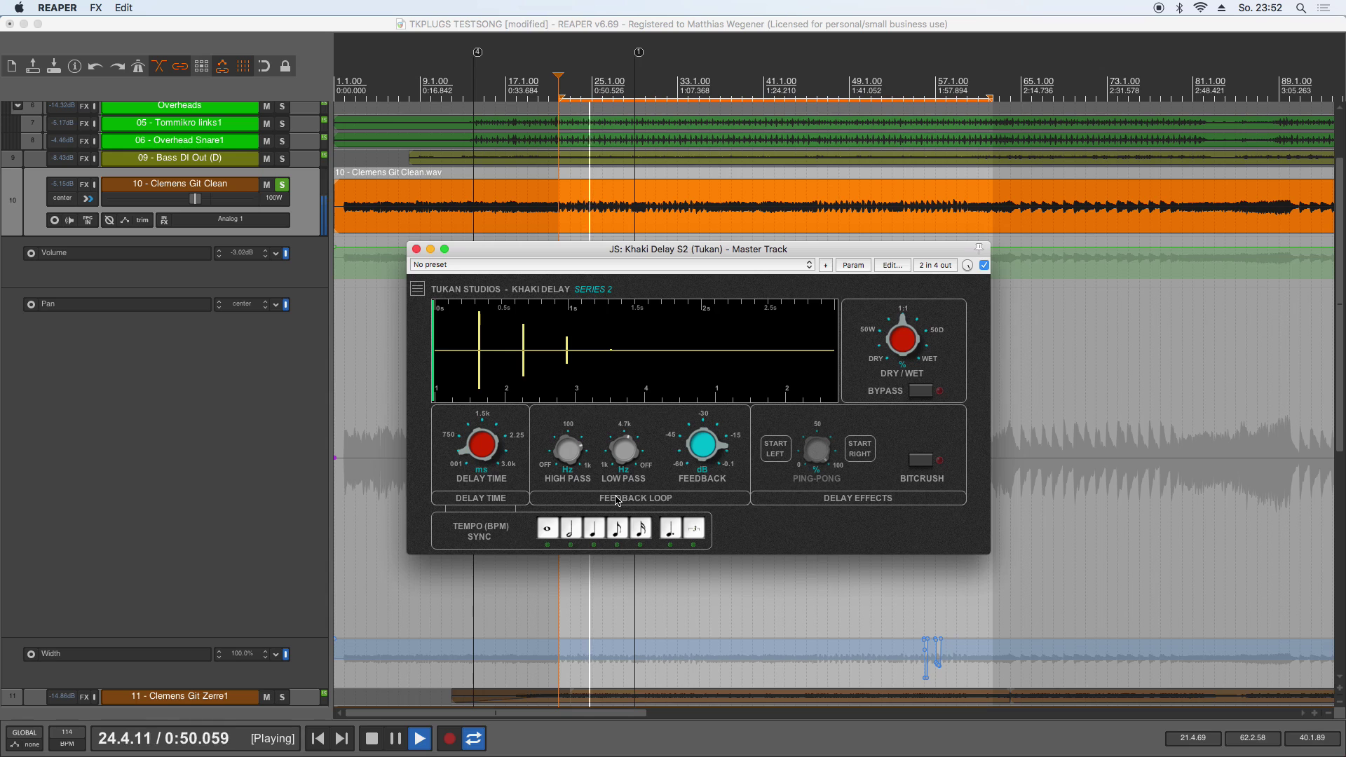
pyautogui.press('space')
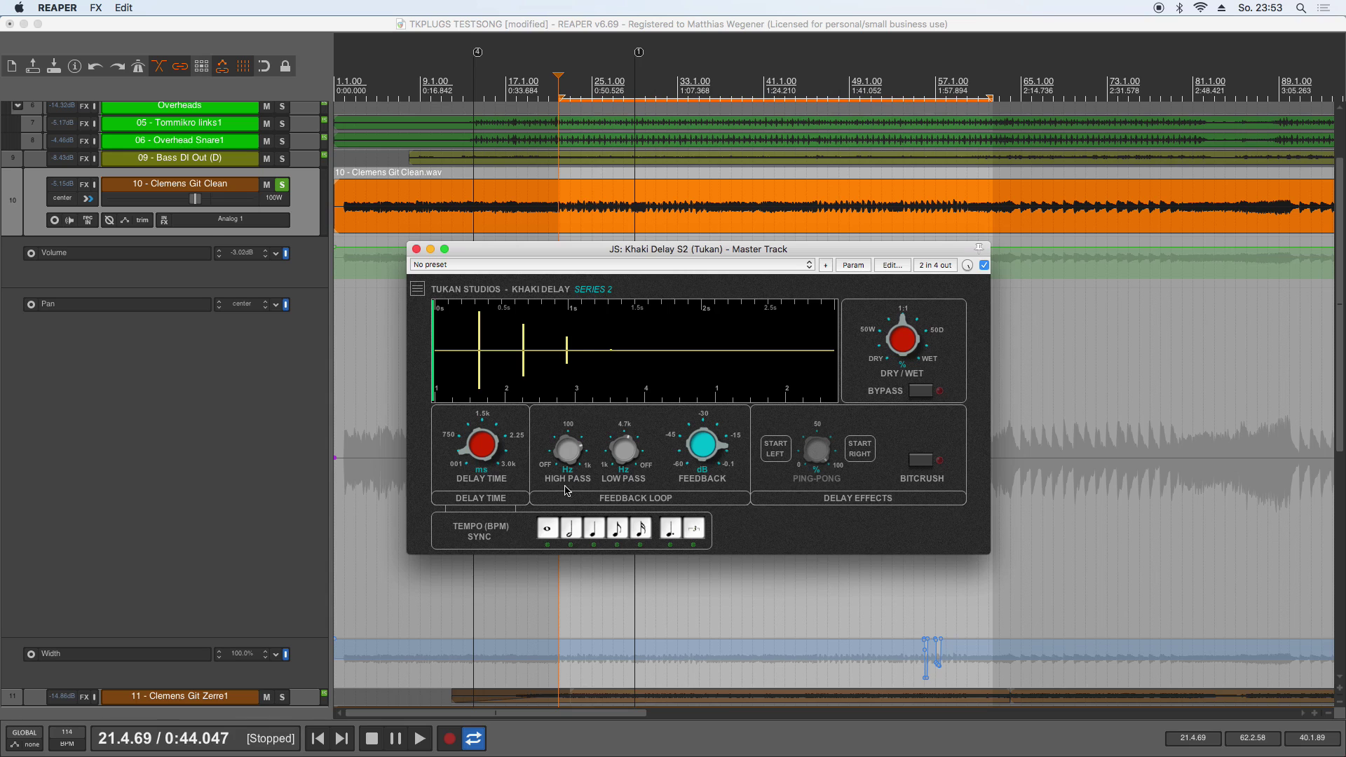
# Step: Lengthen the delay time to about 0.5 s and audition the guitar
pyautogui.moveTo(484, 459); pyautogui.dragTo(484, 447)
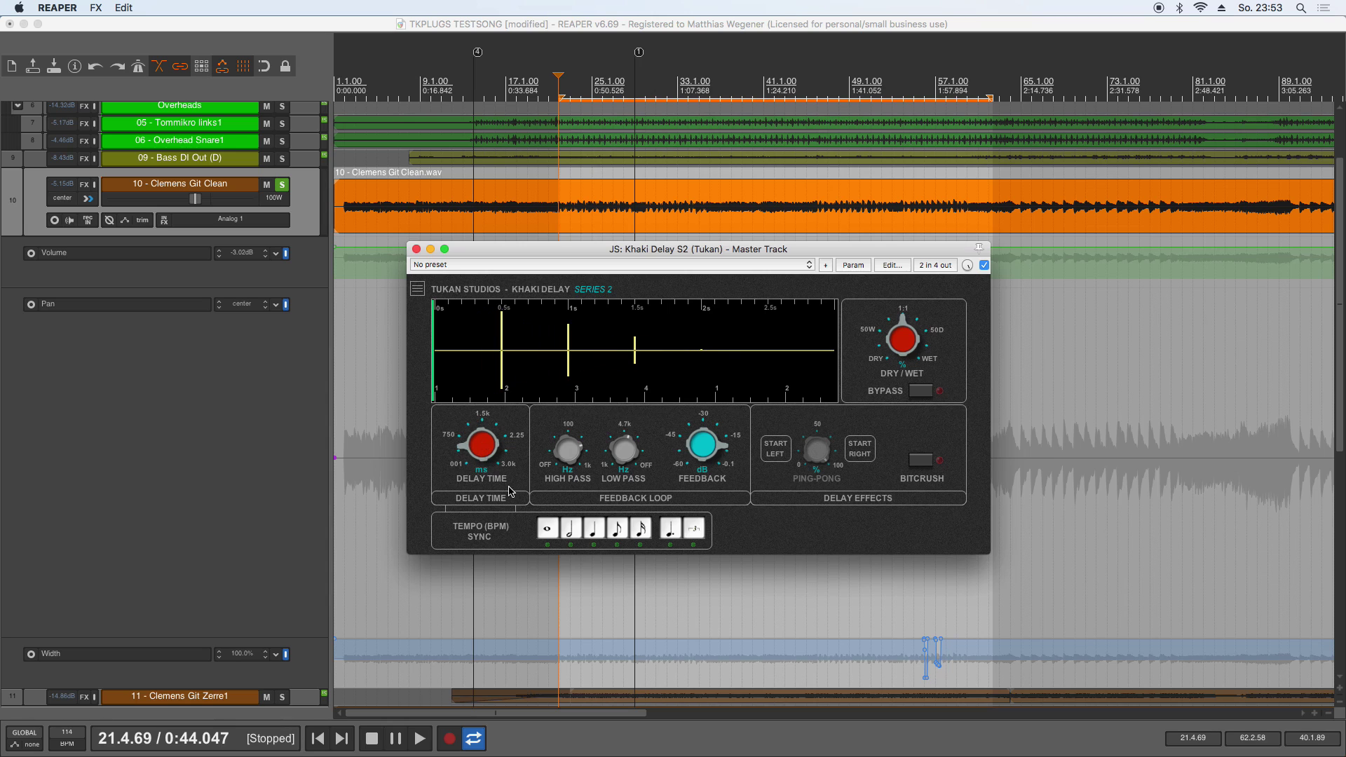
pyautogui.press('space')
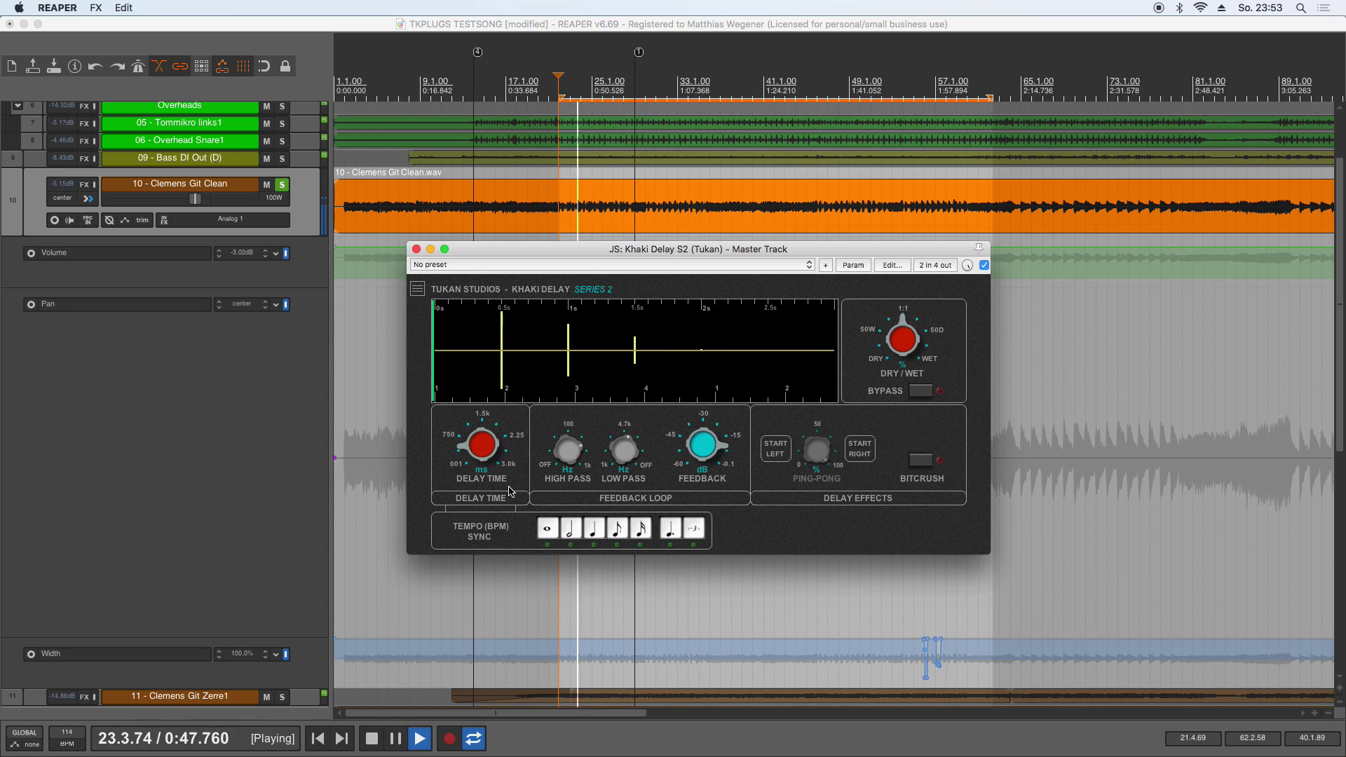
pyautogui.press('space')
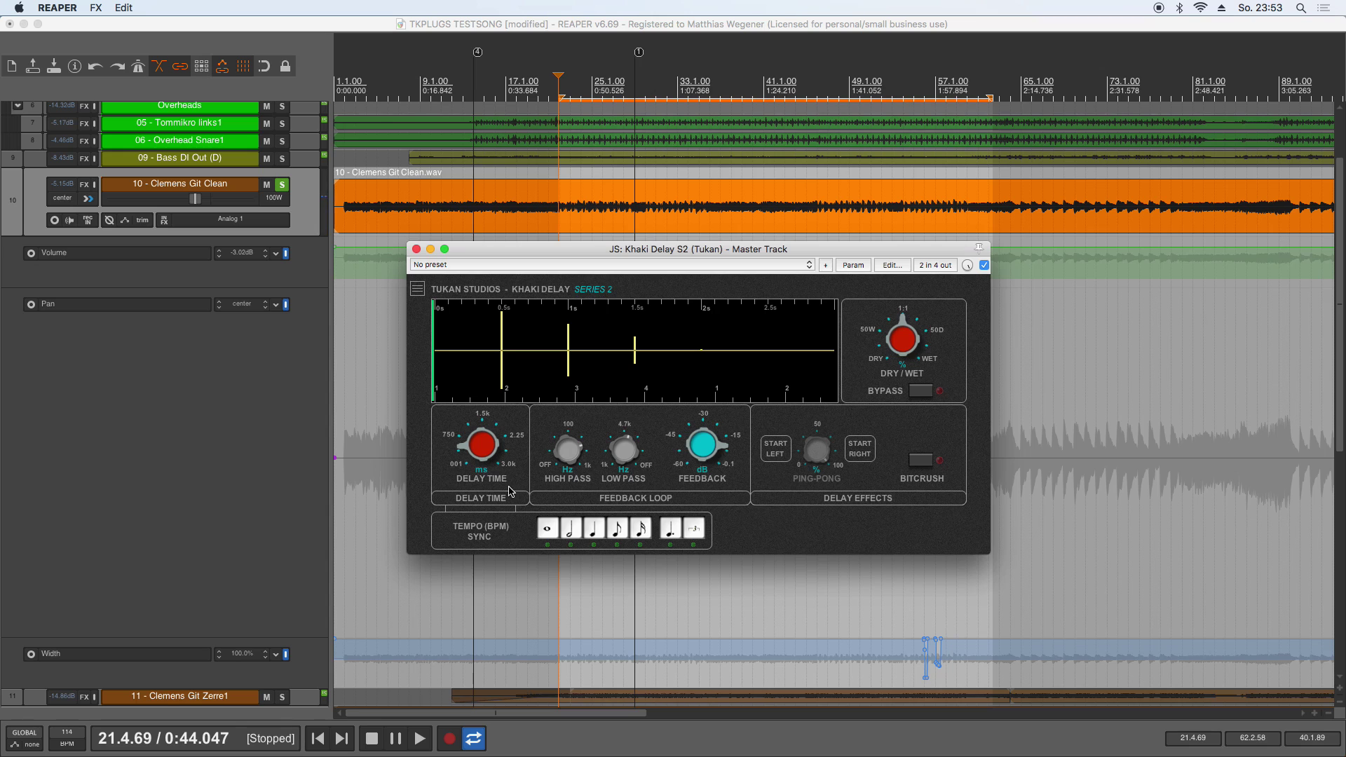
# Step: Sync the delay to quarter notes at the project tempo and audition the guitar
pyautogui.click(572, 531)
pyautogui.click(593, 531)
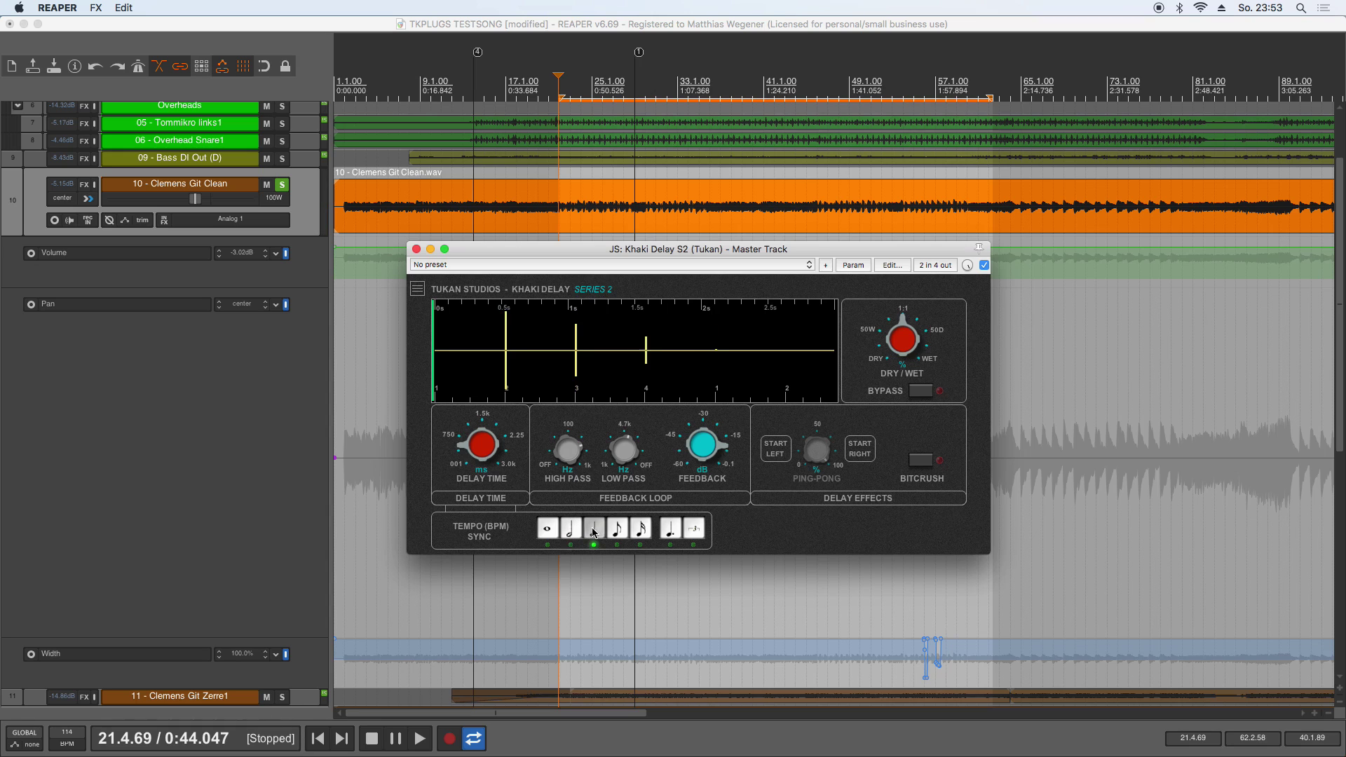
pyautogui.press('space')
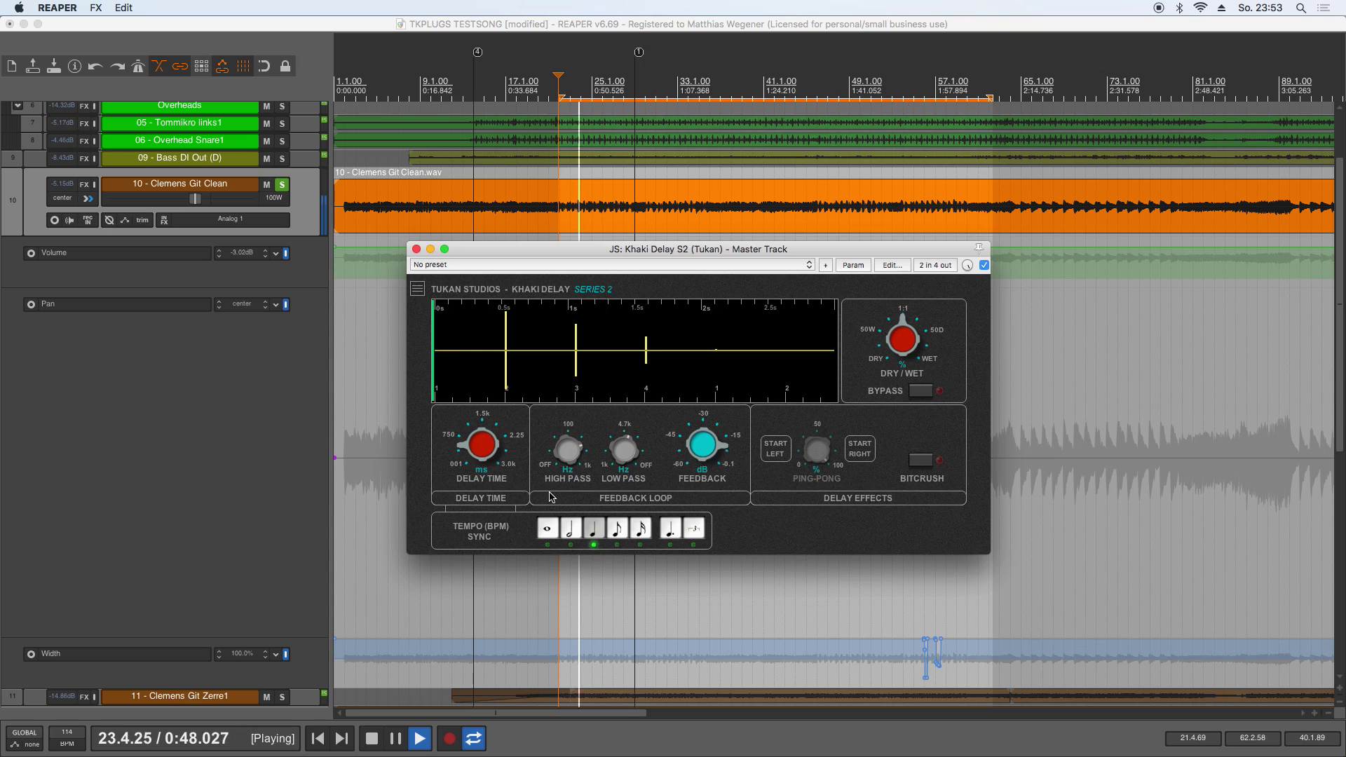
pyautogui.press('space')
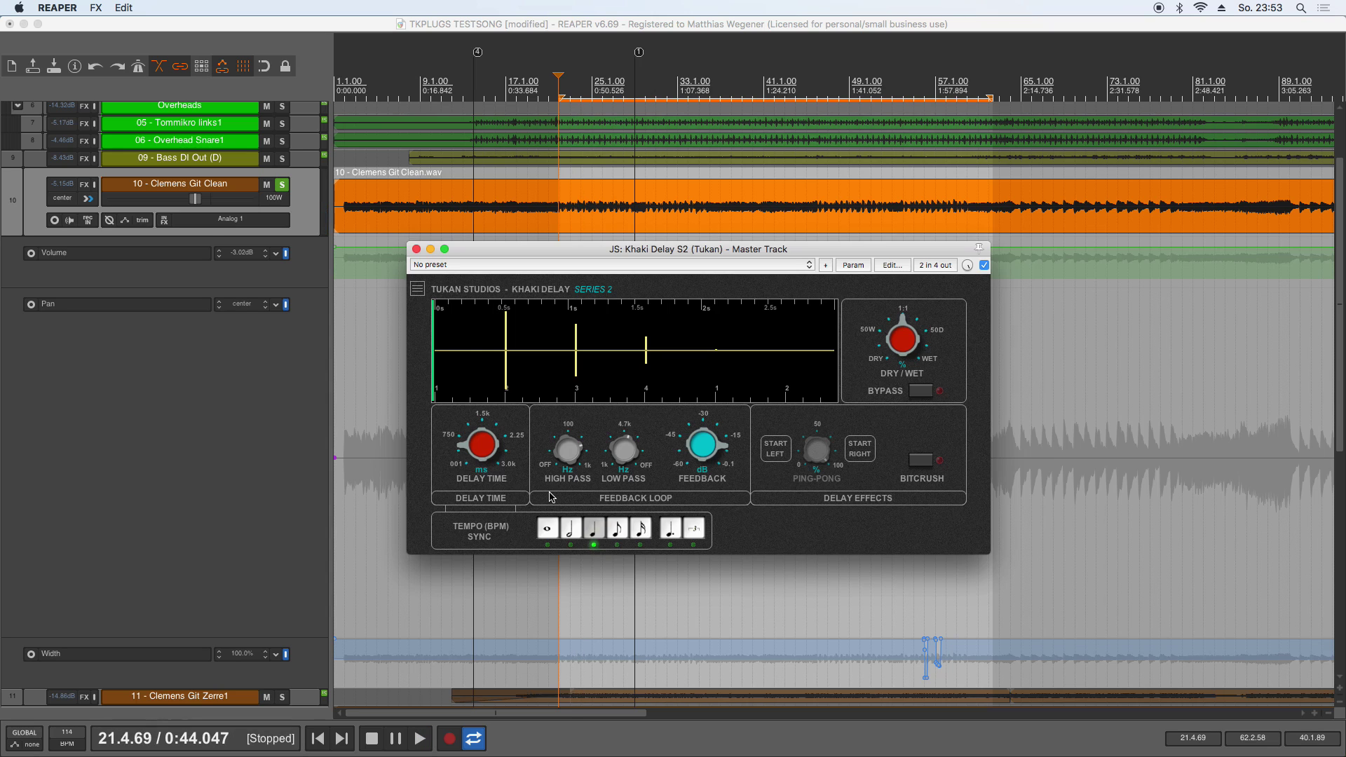
# Step: Add the triplet modifier to the quarter-note tempo sync and audition the echoes
pyautogui.click(692, 530)
pyautogui.press('space')
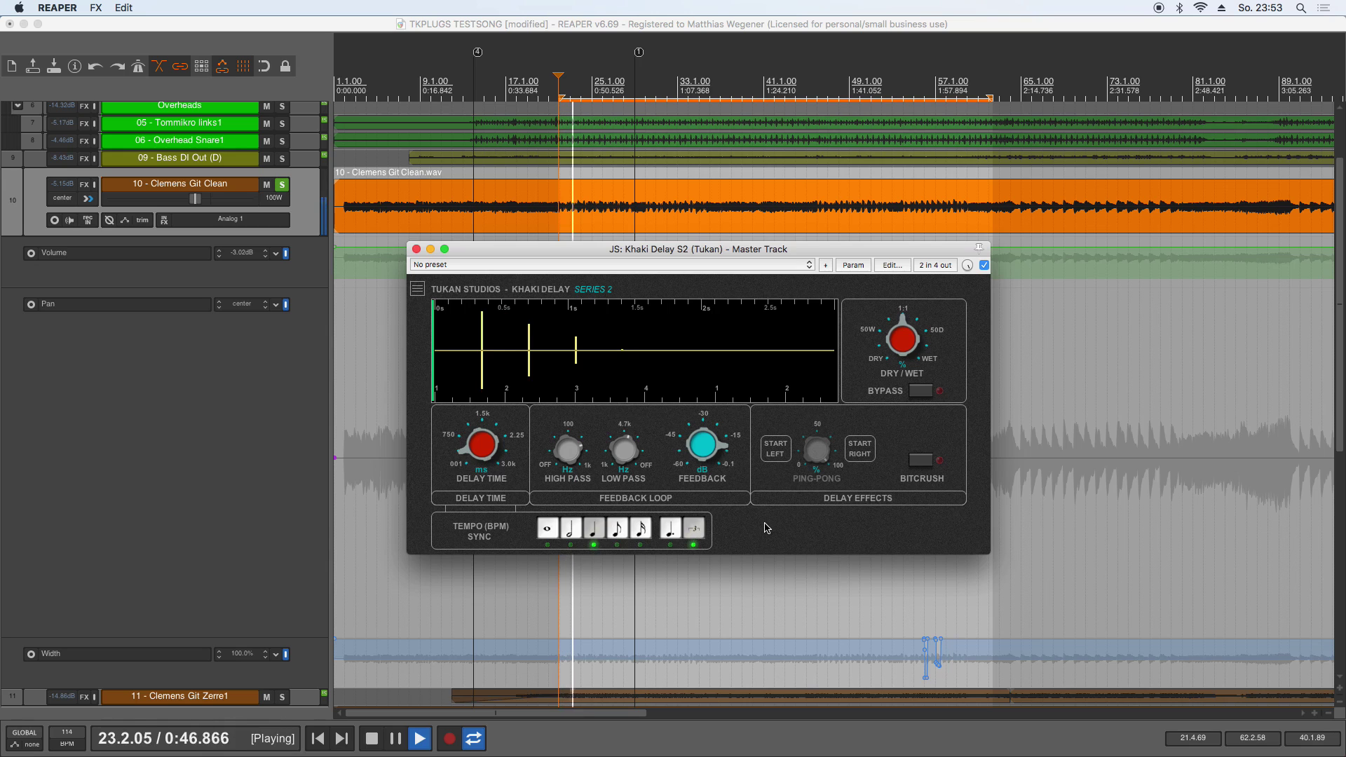
pyautogui.press('space')
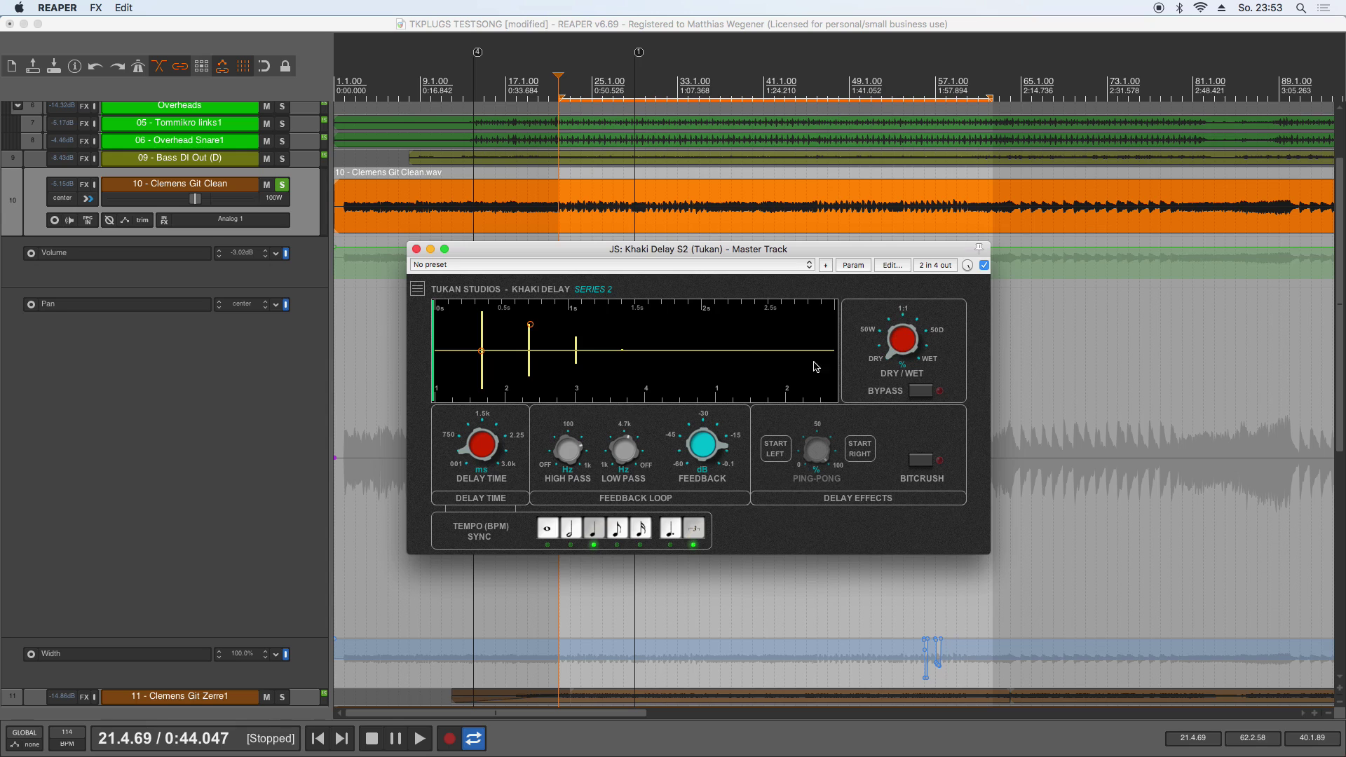
# Step: Audition the dry/wet mix from fully dry to fully wet and settle it between 50W and 1:1
pyautogui.press('space')
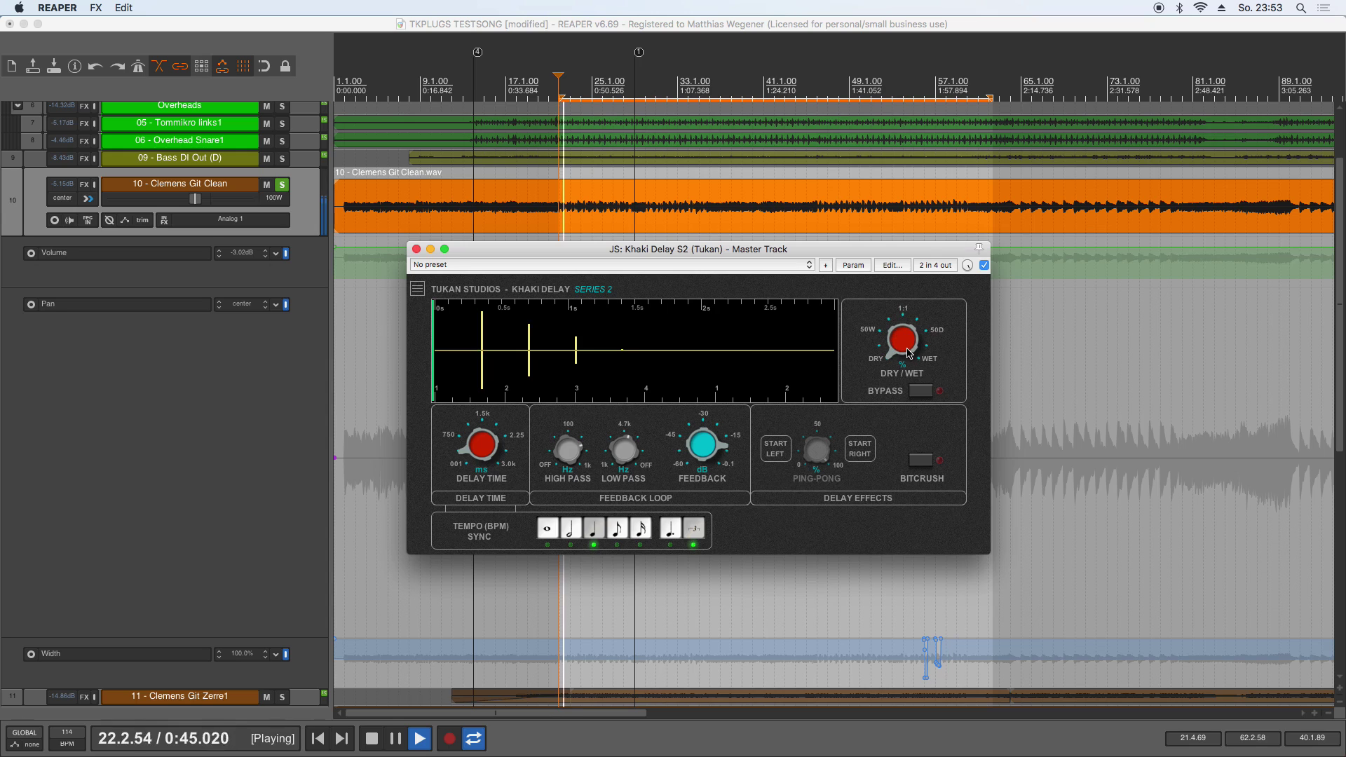
pyautogui.press('space')
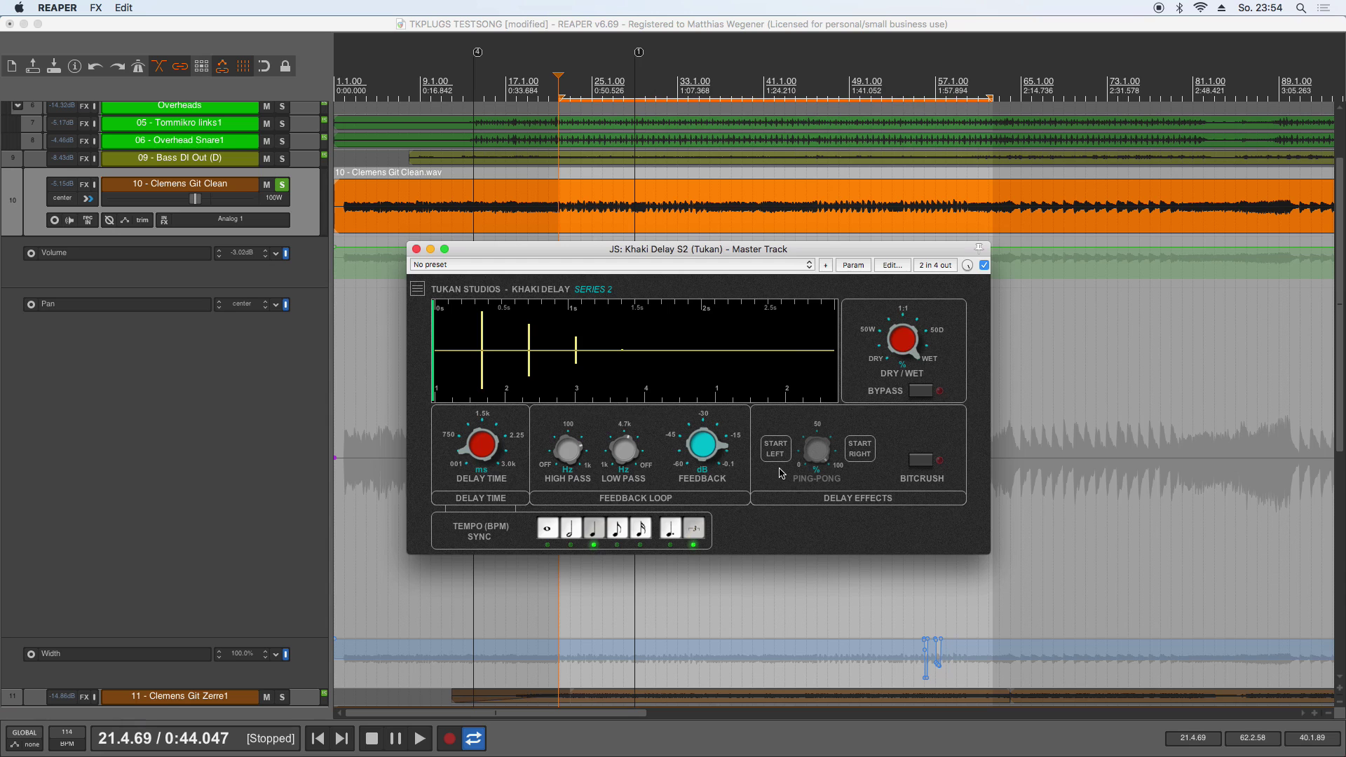
pyautogui.press('space')
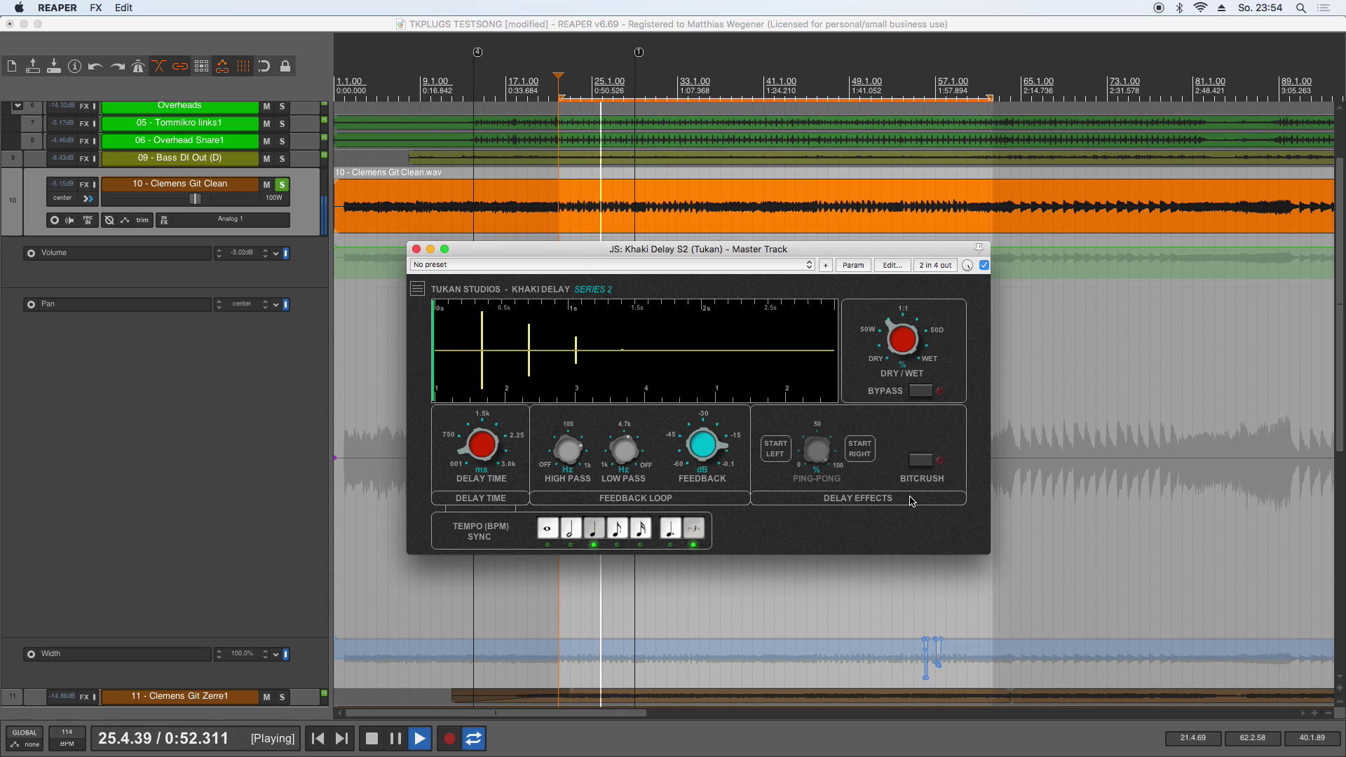
pyautogui.press('space')
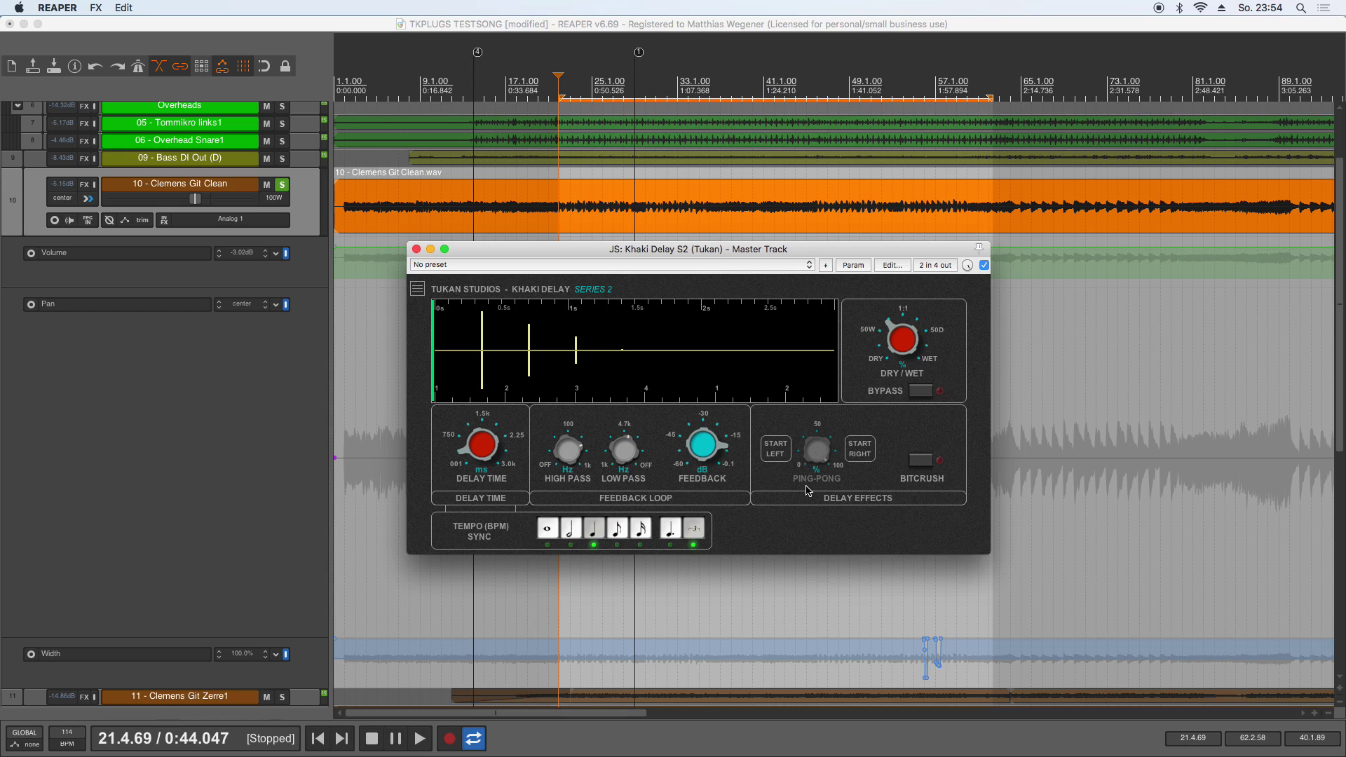
# Step: Enable ping-pong starting on the left, adjust its percentage, and audition the alternating echoes
pyautogui.click(778, 452)
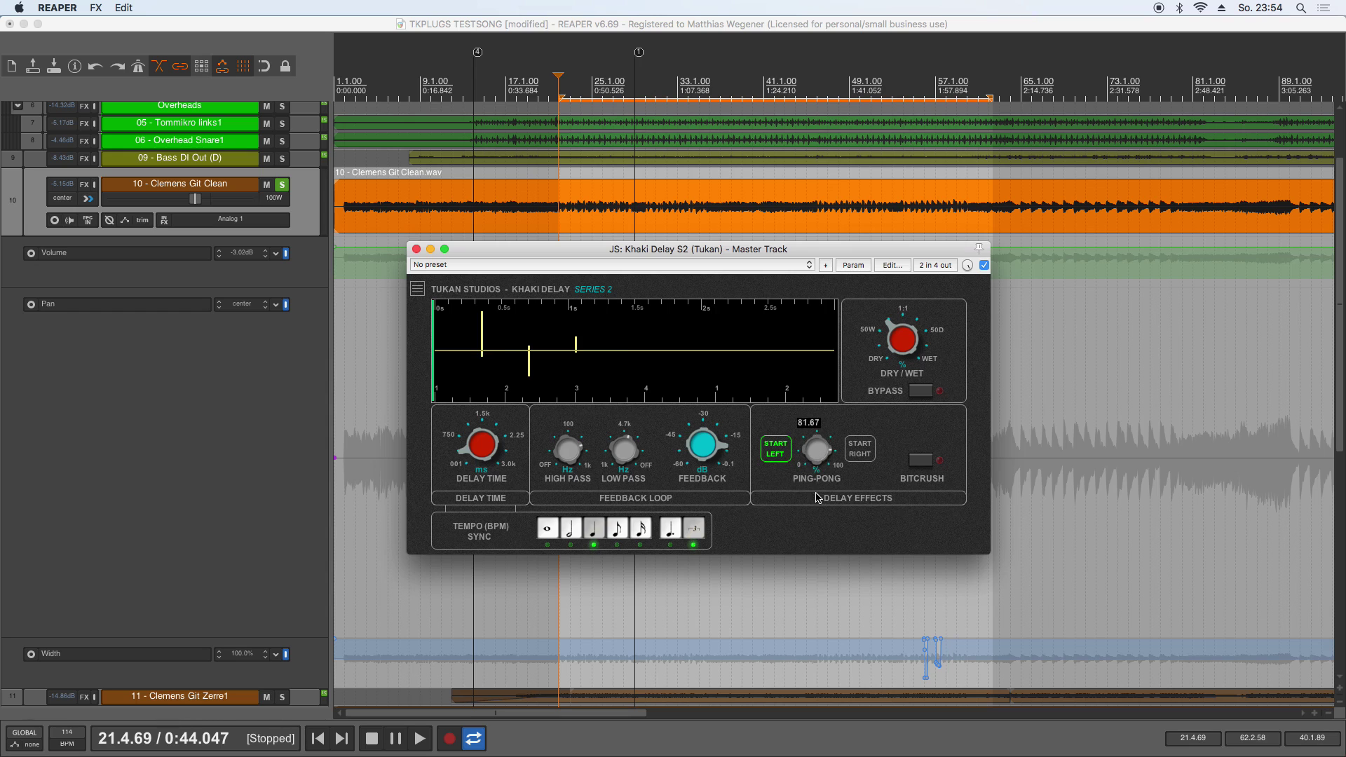
pyautogui.moveTo(817, 496)
pyautogui.mouseDown()
pyautogui.moveTo(824, 640)
pyautogui.moveTo(796, 514)
pyautogui.moveTo(804, 555)
pyautogui.moveTo(816, 486)
pyautogui.mouseUp()
pyautogui.press('space')
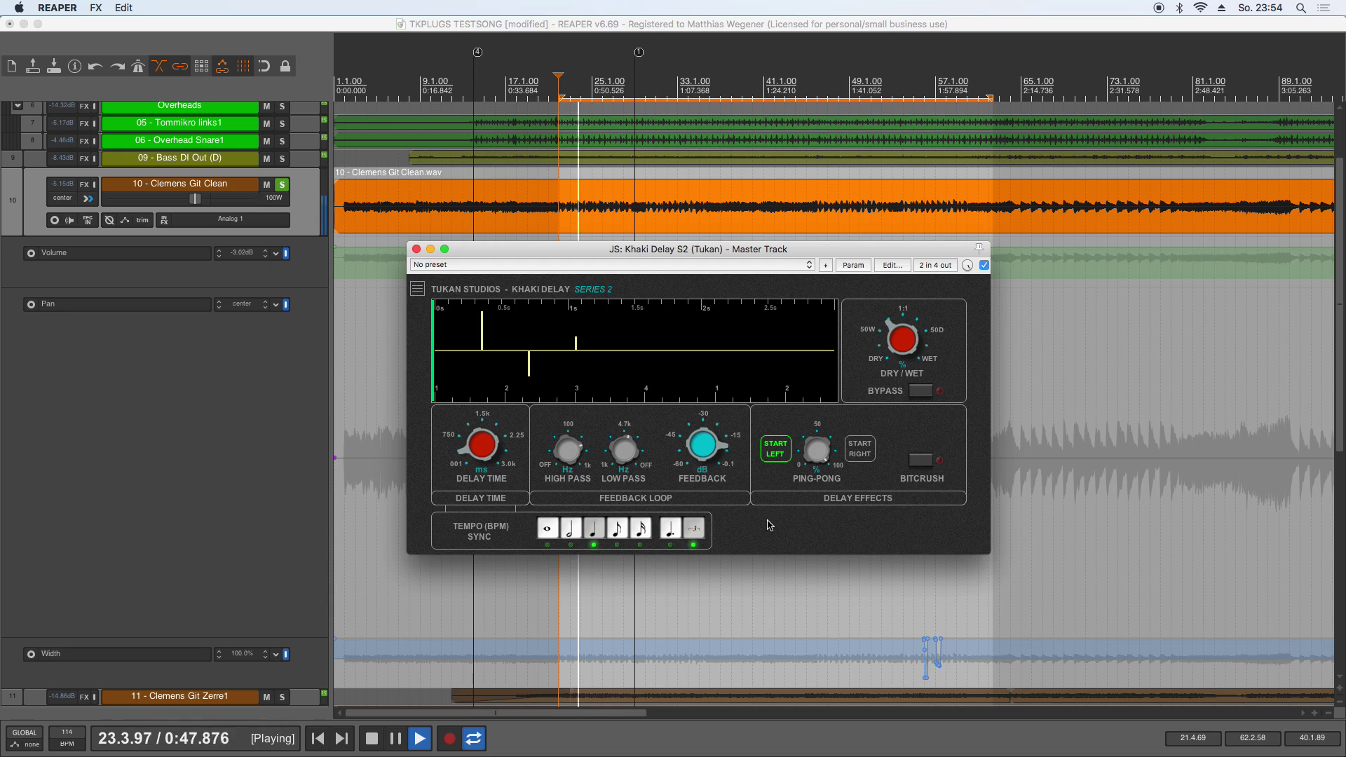
pyautogui.press('space')
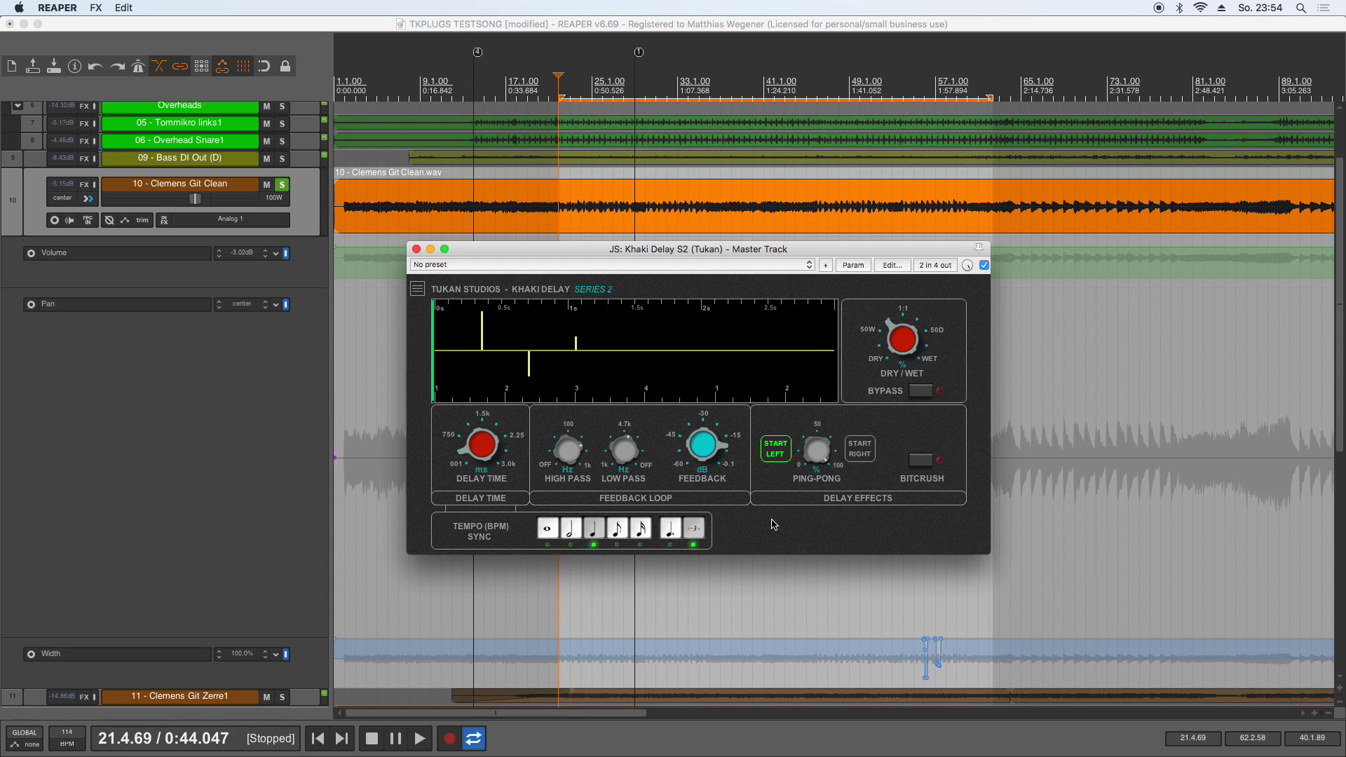
# Step: Switch the ping-pong start side between right and left, finishing with ping-pong turned off
pyautogui.click(862, 457)
pyautogui.click(775, 452)
pyautogui.click(856, 453)
pyautogui.click(779, 452)
pyautogui.click(773, 450)
# Step: Enable Bitcrush and, after trying half-note tempo sync, set a free delay time of about 0.8 s
pyautogui.click(924, 463)
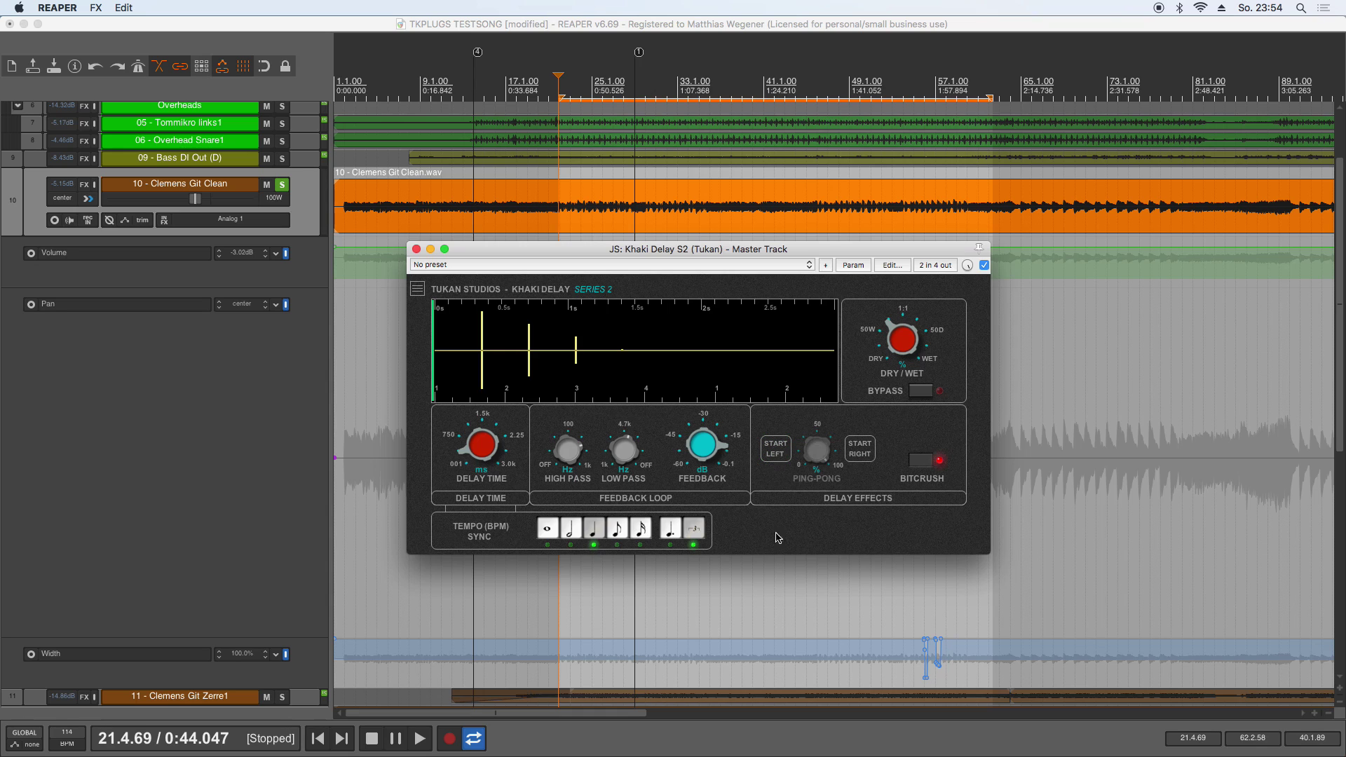
pyautogui.click(558, 532)
pyautogui.click(568, 531)
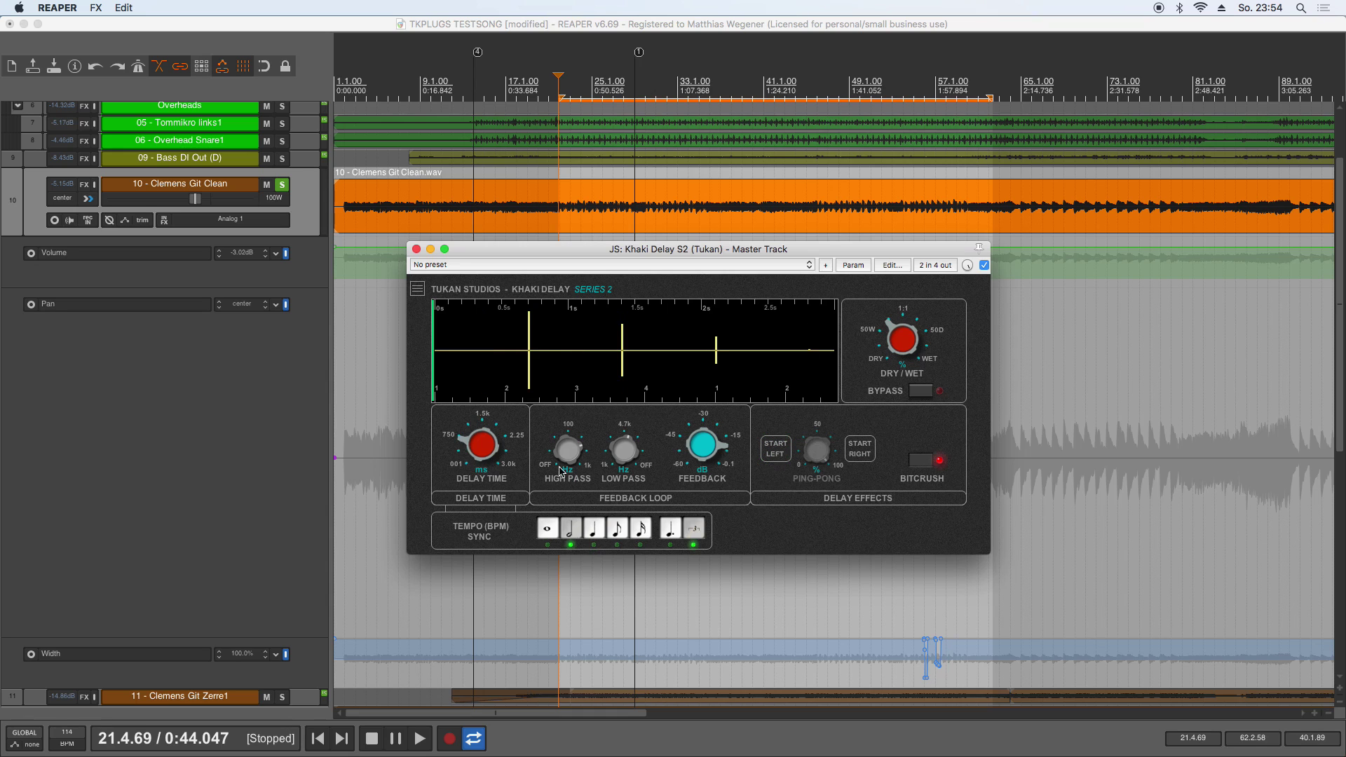
pyautogui.moveTo(481, 446); pyautogui.dragTo(481, 440)
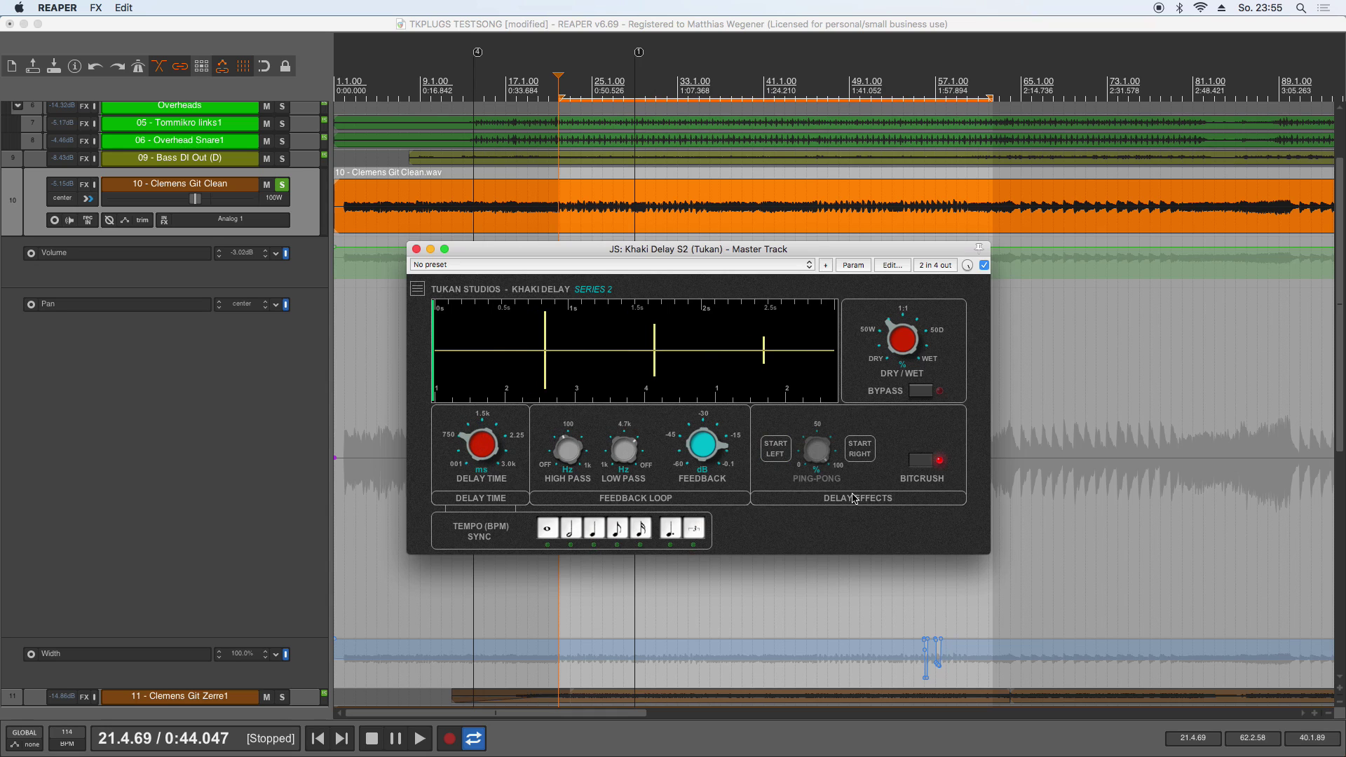
# Step: Audition the bitcrushed delay on the guitar track and turn Bitcrush off
pyautogui.press('space')
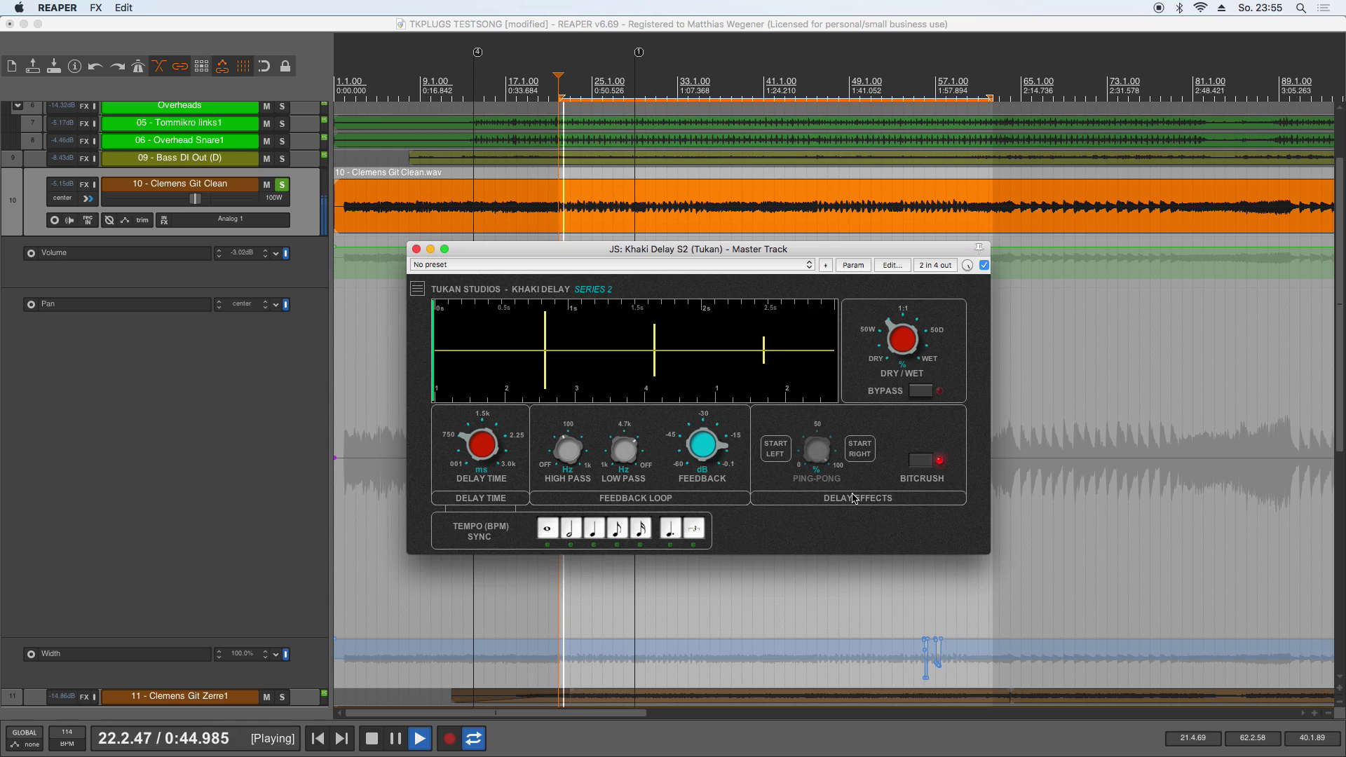
pyautogui.press('space')
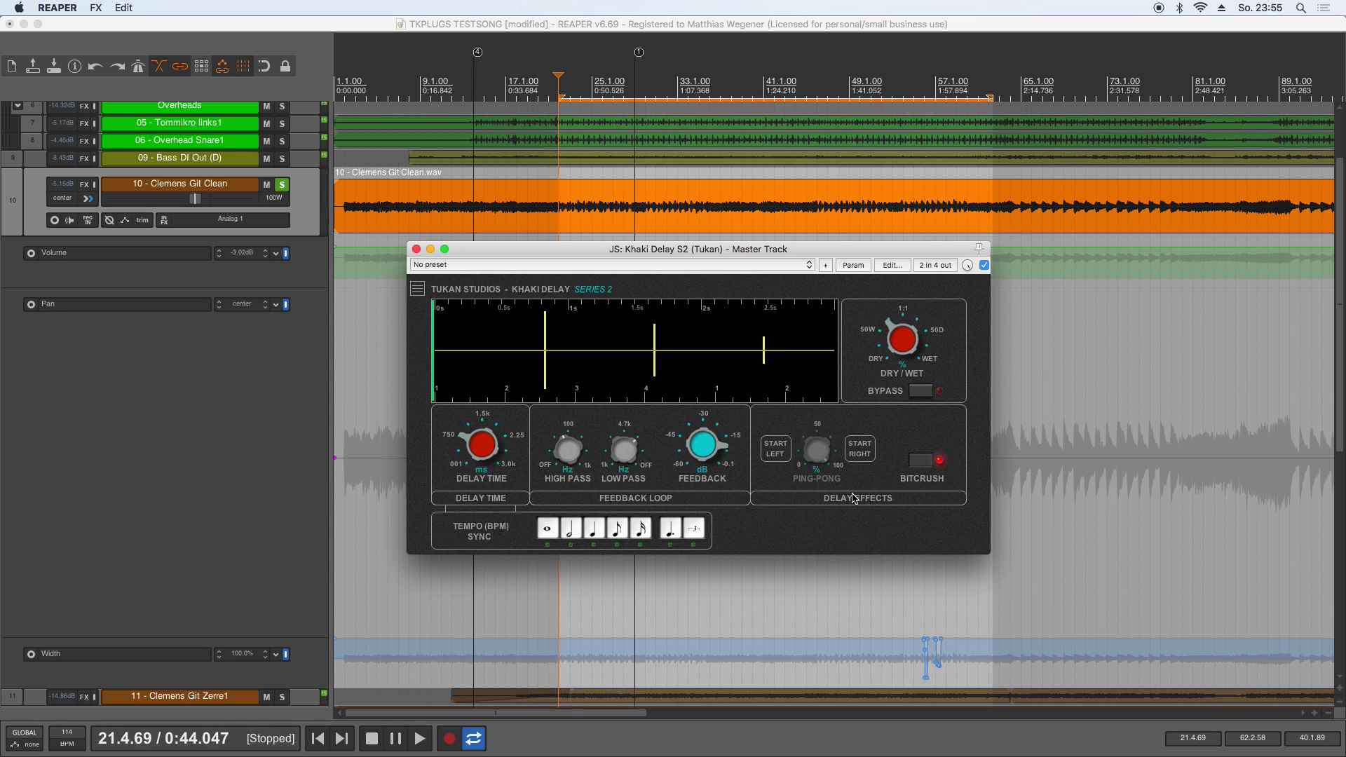
pyautogui.press('space')
pyautogui.press('space')
pyautogui.click(929, 462)
# Step: Shorten the delay to about 0.65 s and raise the feedback directly on the echo graph, with ping-pong starting left
pyautogui.moveTo(546, 354)
pyautogui.mouseDown()
pyautogui.moveTo(482, 355)
pyautogui.moveTo(523, 352)
pyautogui.mouseUp()
pyautogui.moveTo(613, 330)
pyautogui.mouseDown()
pyautogui.moveTo(613, 347)
pyautogui.moveTo(614, 332)
pyautogui.mouseUp()
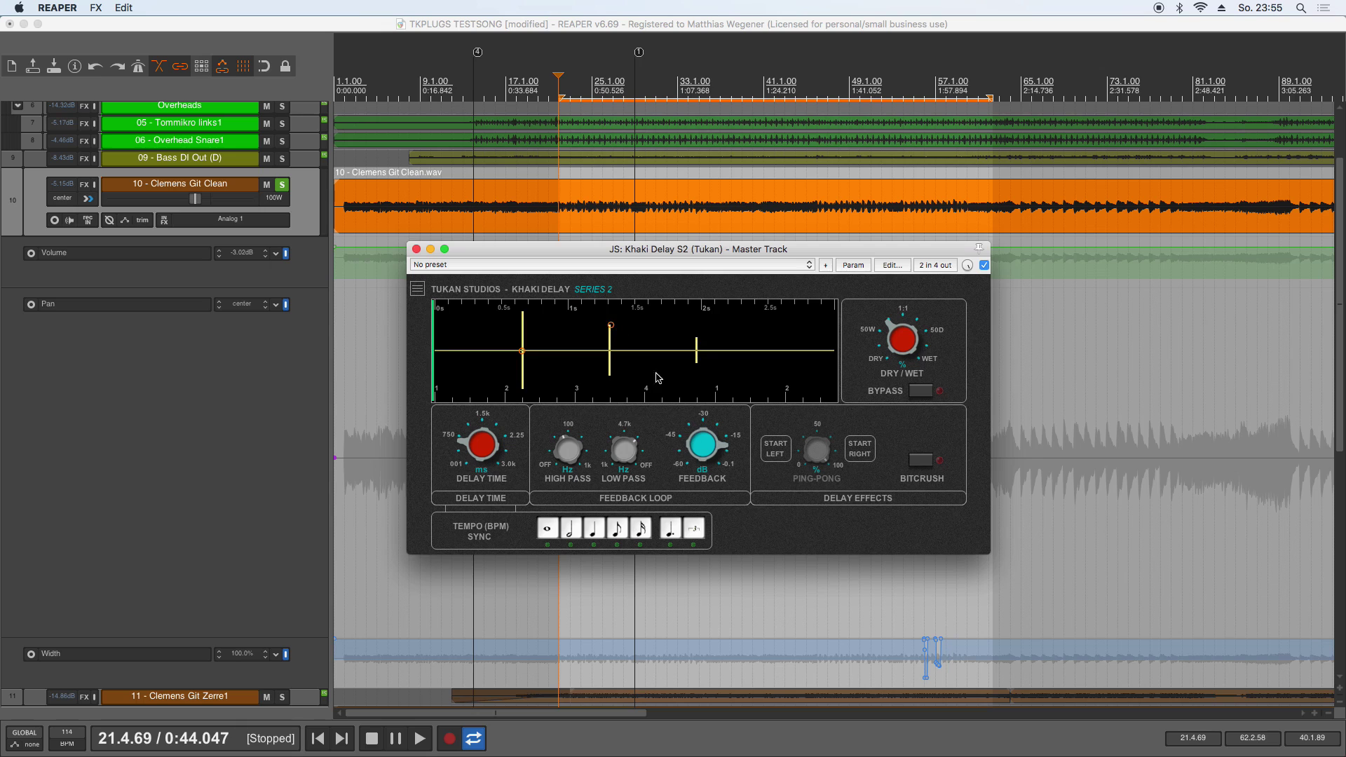
pyautogui.click(777, 449)
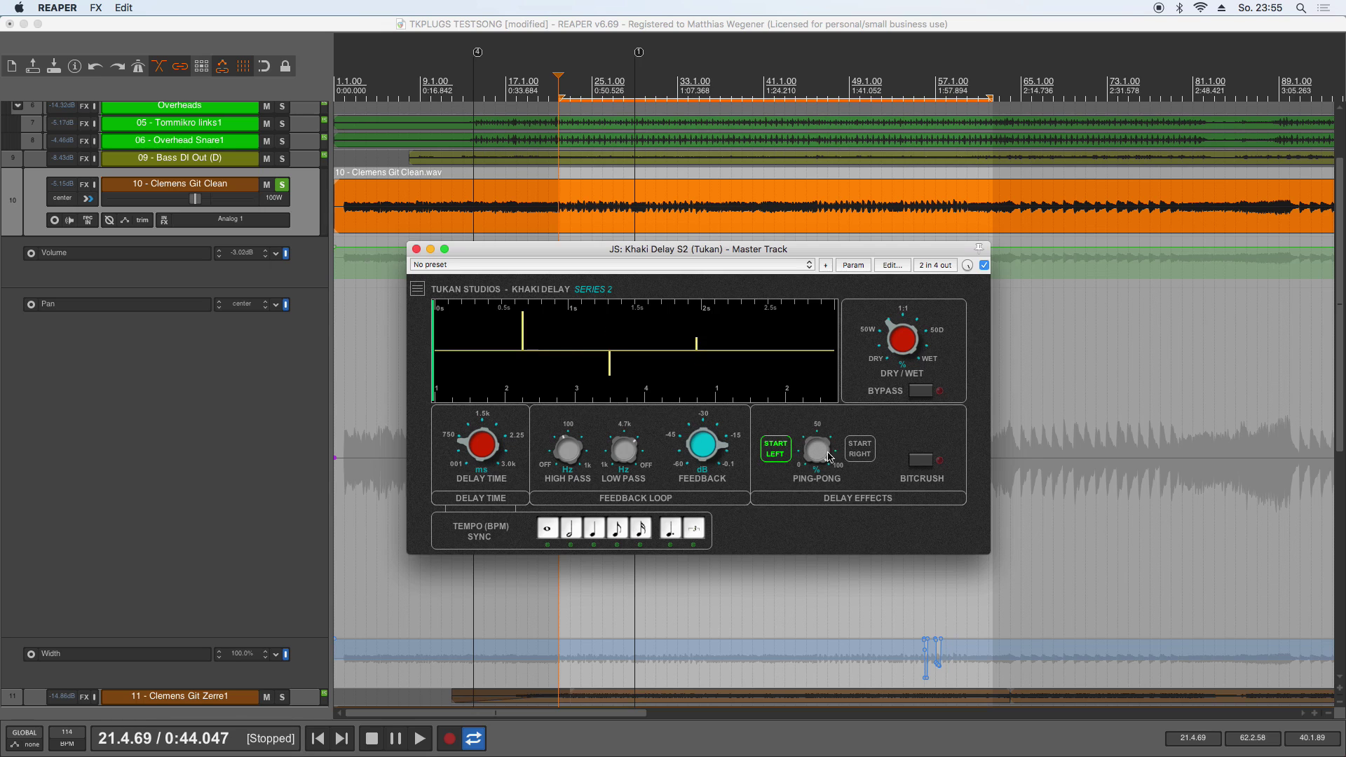
pyautogui.moveTo(612, 379); pyautogui.dragTo(619, 343)
# Step: Look through the plugin's processing and scaling options, and enlarge and reposition the Khaki Delay window
pyautogui.click(419, 290)
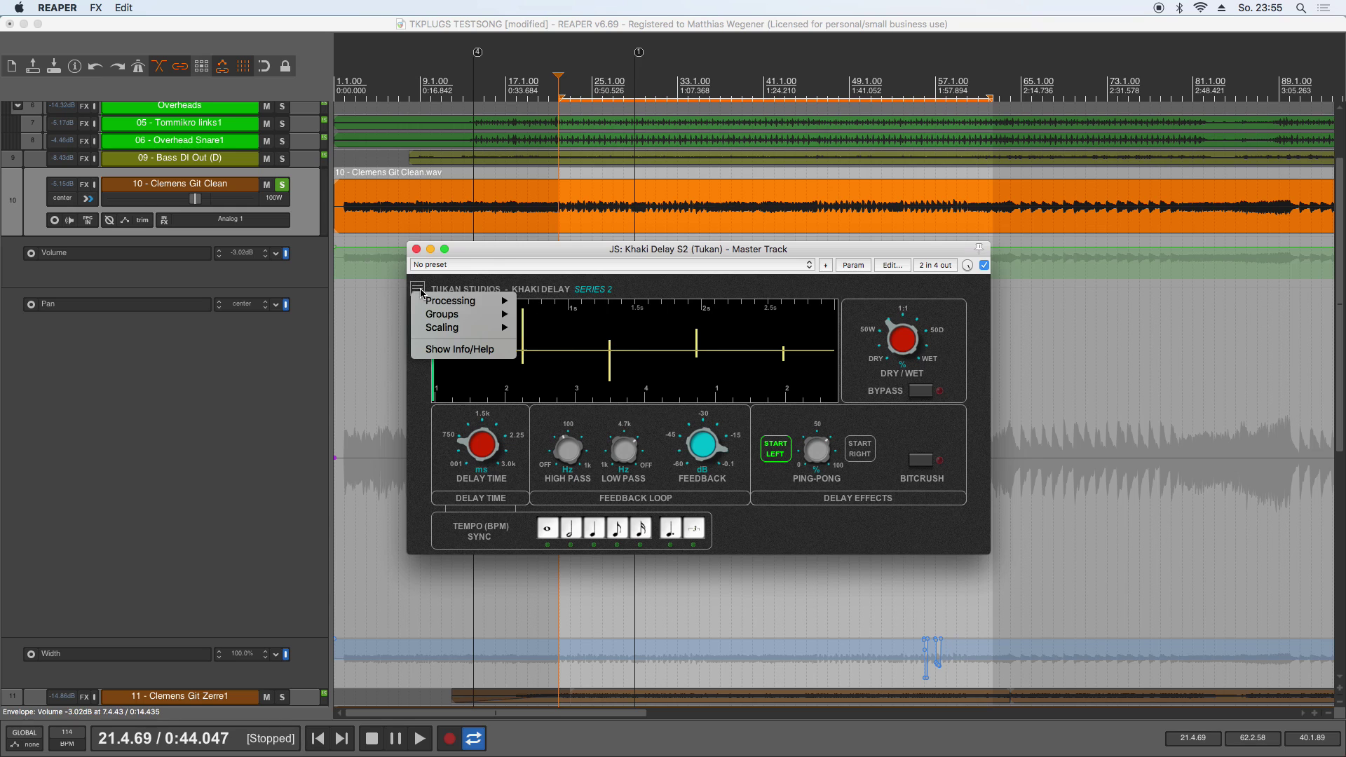
pyautogui.moveTo(449, 301)
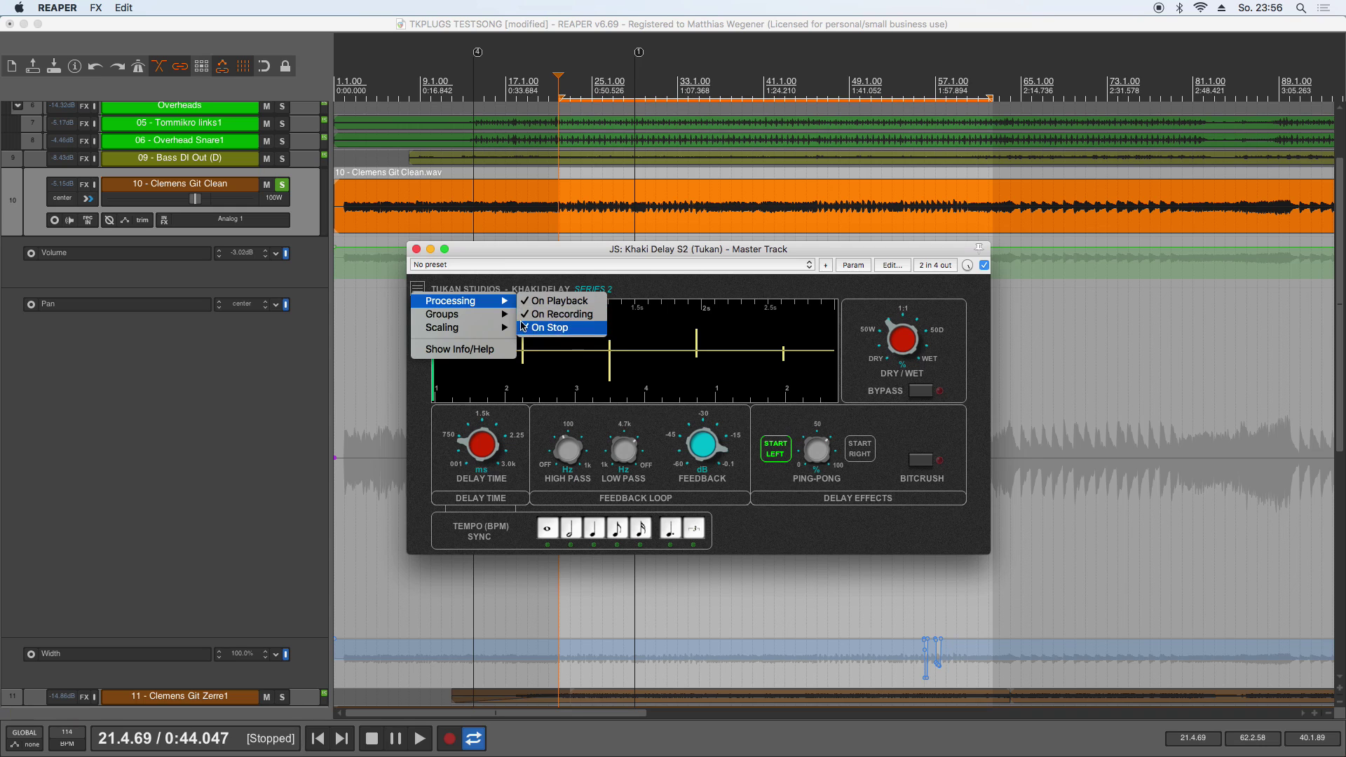
pyautogui.moveTo(503, 317)
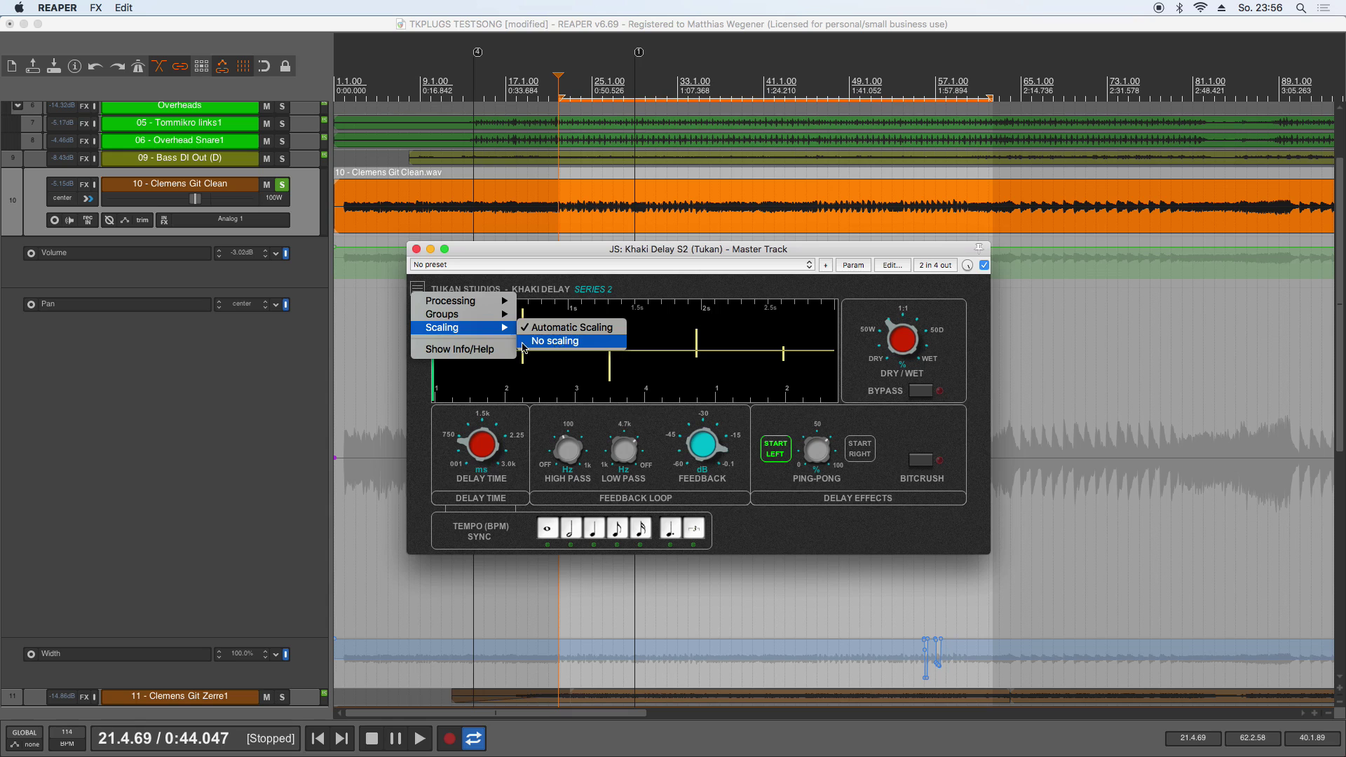
pyautogui.click(555, 342)
pyautogui.moveTo(987, 554); pyautogui.dragTo(1281, 674)
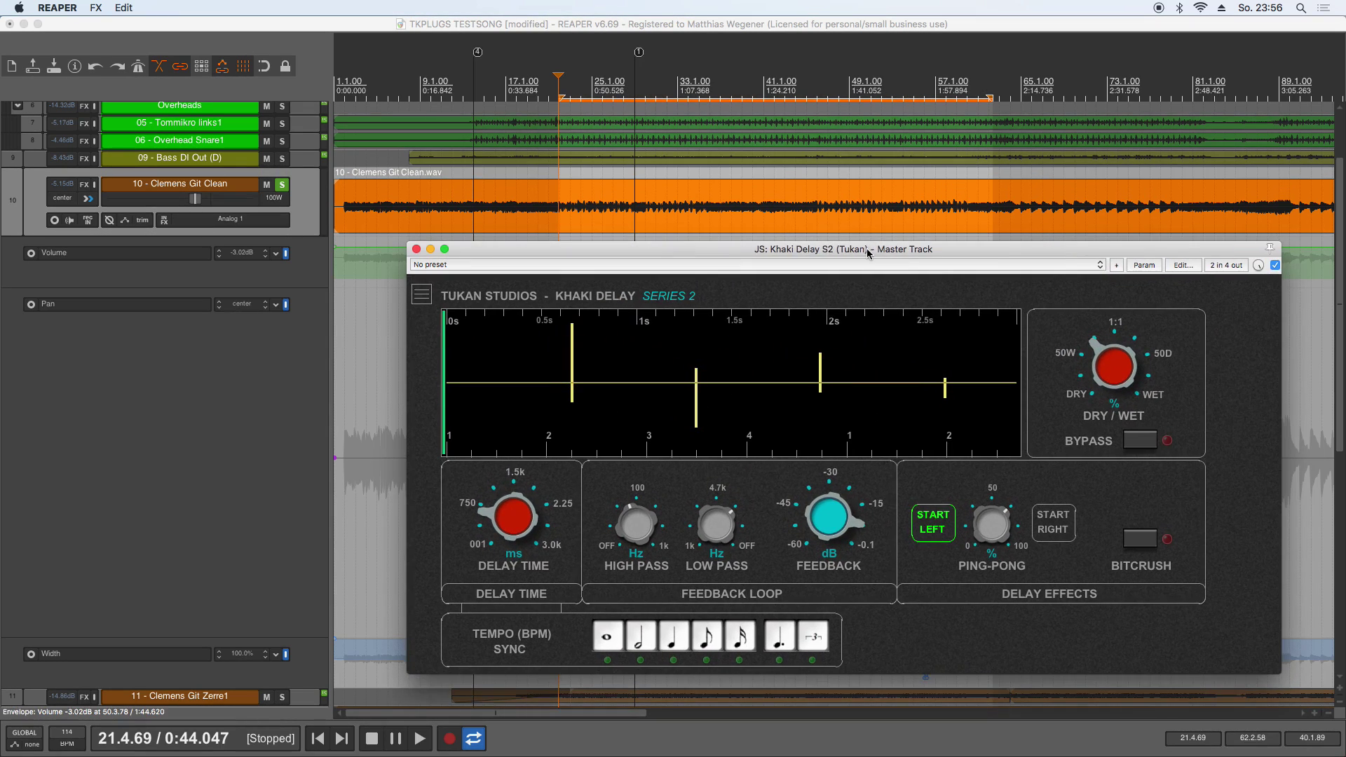
pyautogui.moveTo(875, 243); pyautogui.dragTo(704, 166)
# Step: Compare Khaki Delay's built-in bypass with the host's effect bypass, leaving the plugin active
pyautogui.click(971, 361)
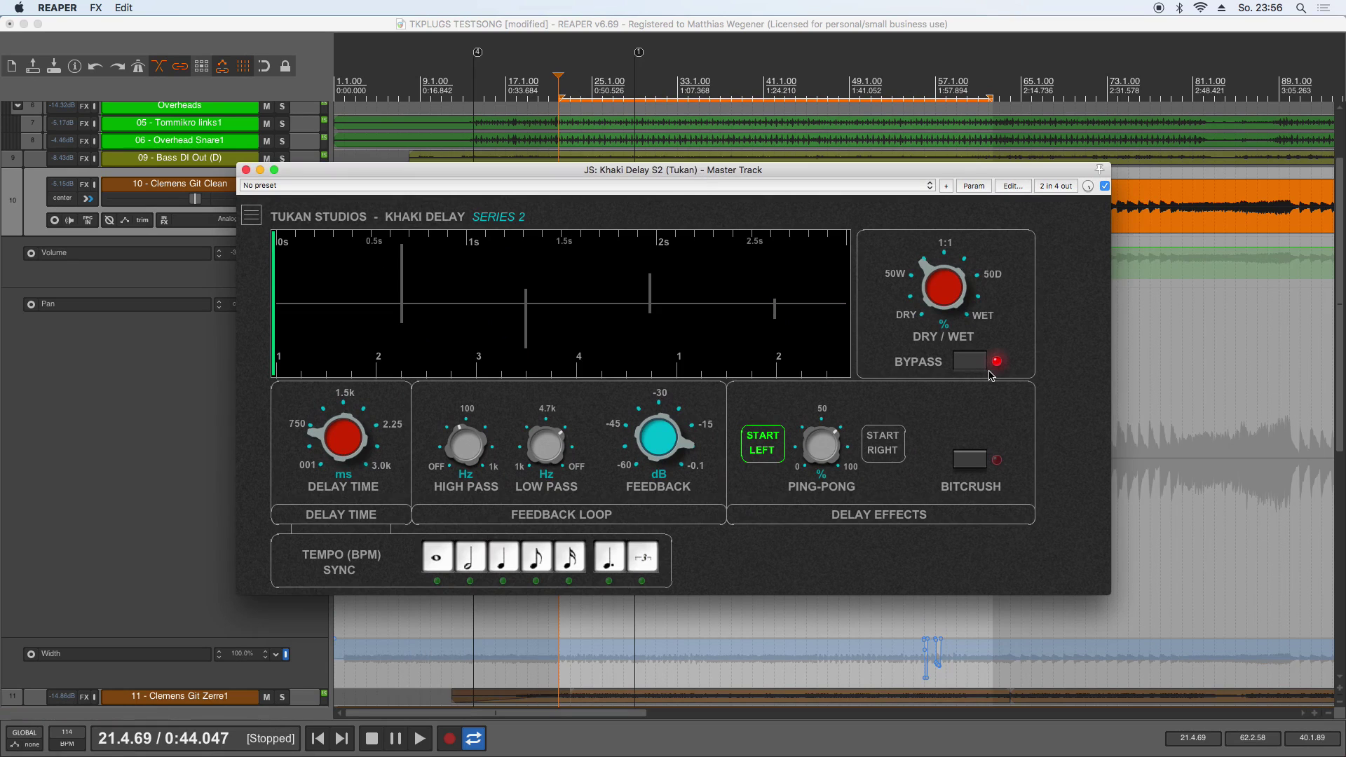
pyautogui.click(981, 365)
pyautogui.click(1104, 186)
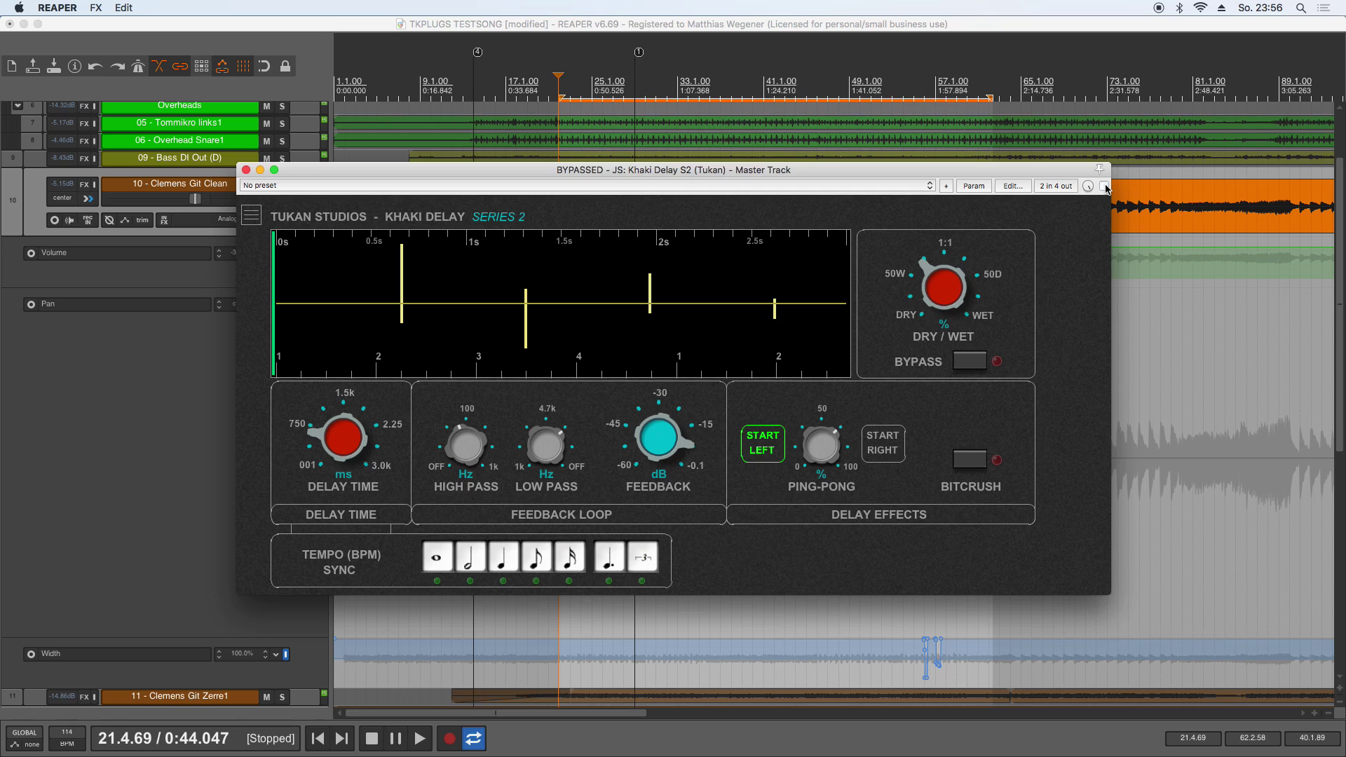
pyautogui.click(1104, 185)
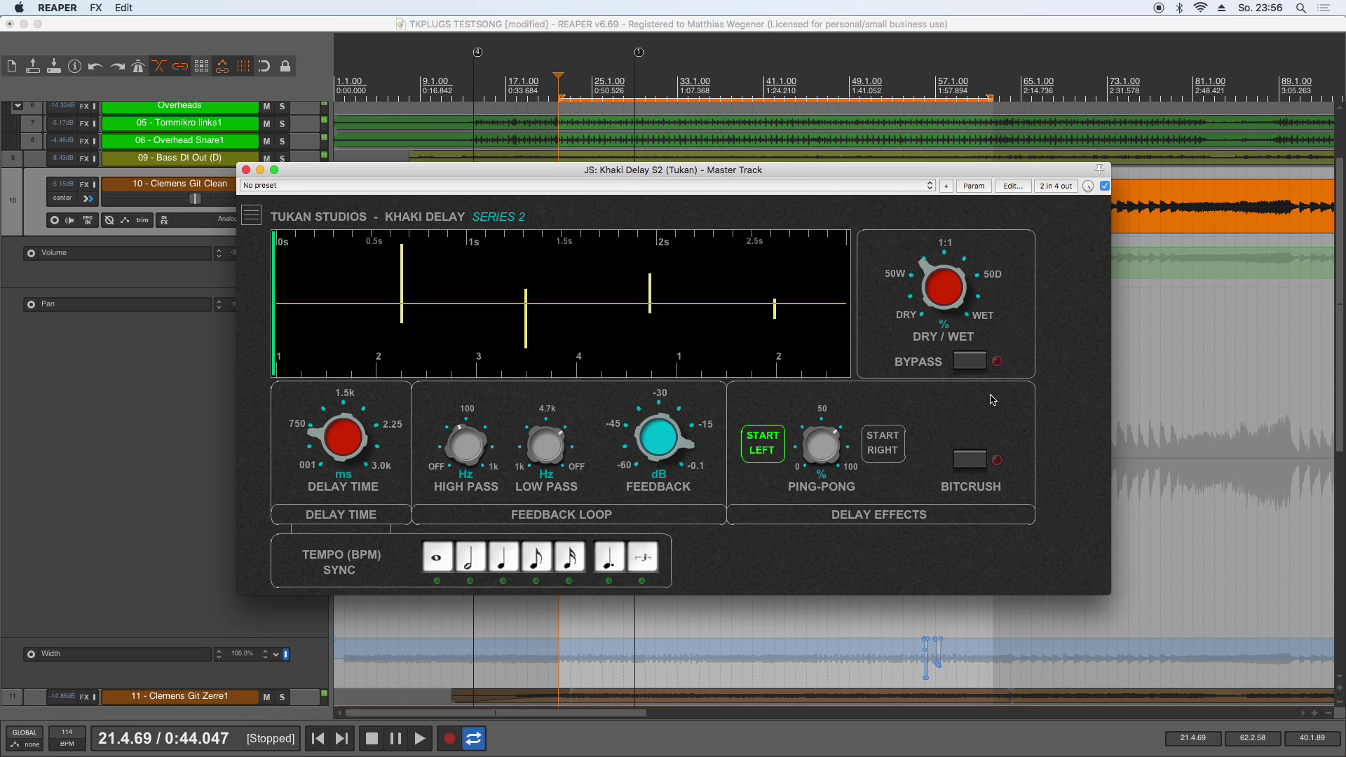
pyautogui.click(972, 363)
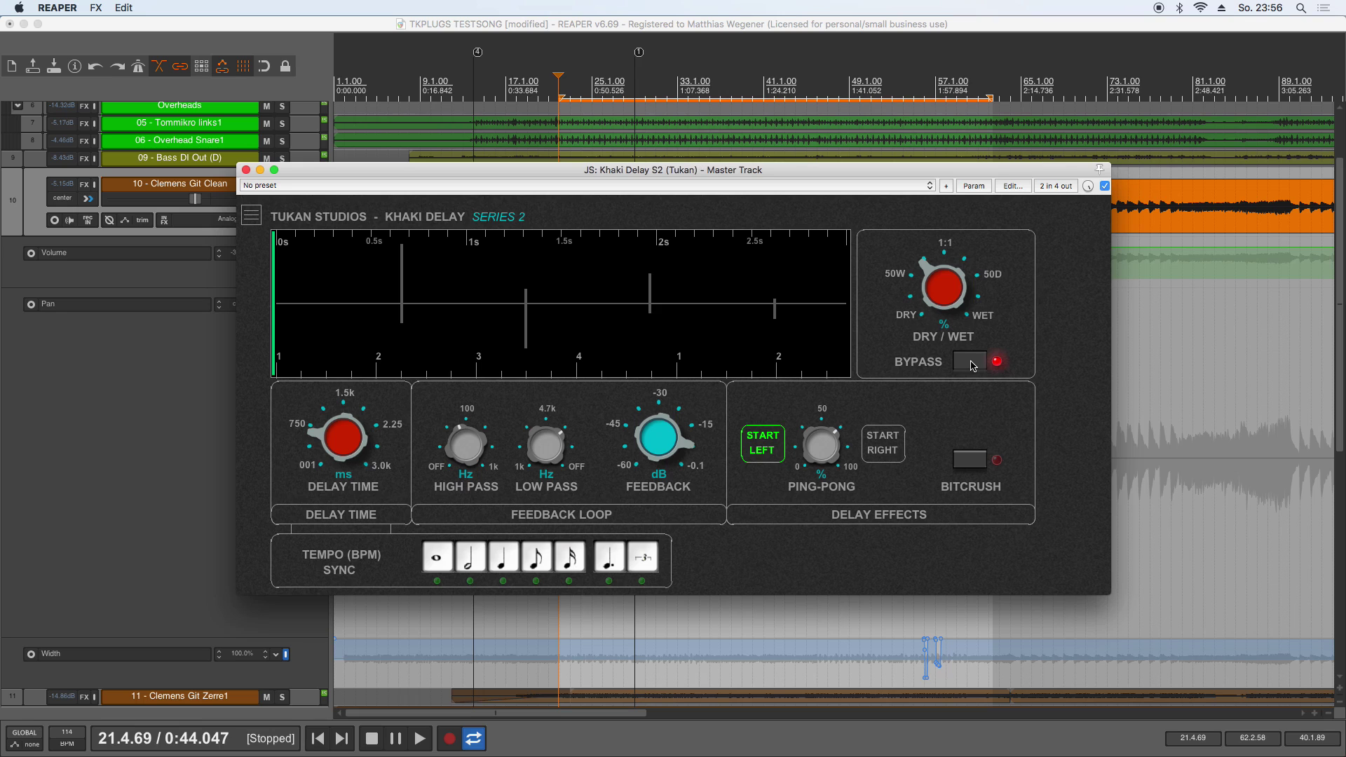
pyautogui.click(971, 364)
# Step: Assign the delay to group 6 and switch its built-in bypass on and off
pyautogui.click(251, 215)
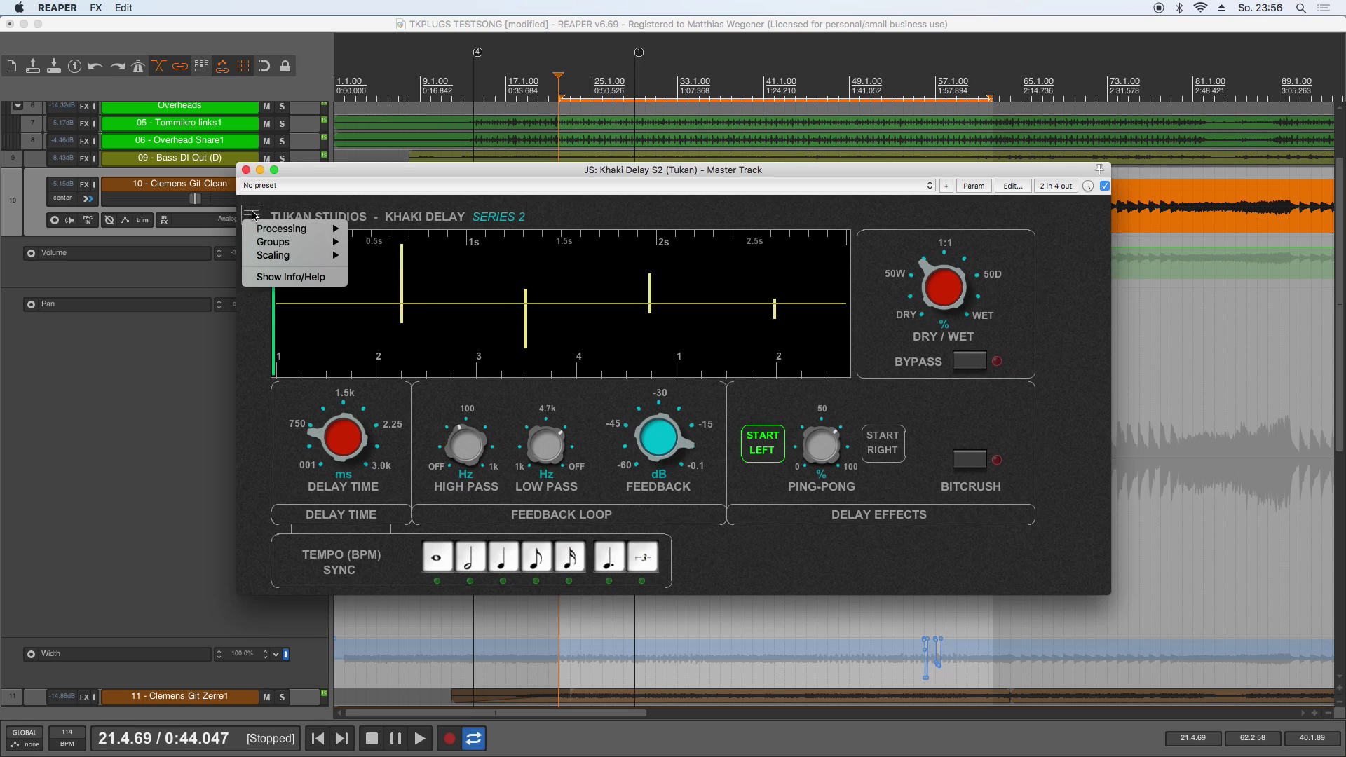
pyautogui.moveTo(277, 242)
pyautogui.click(398, 308)
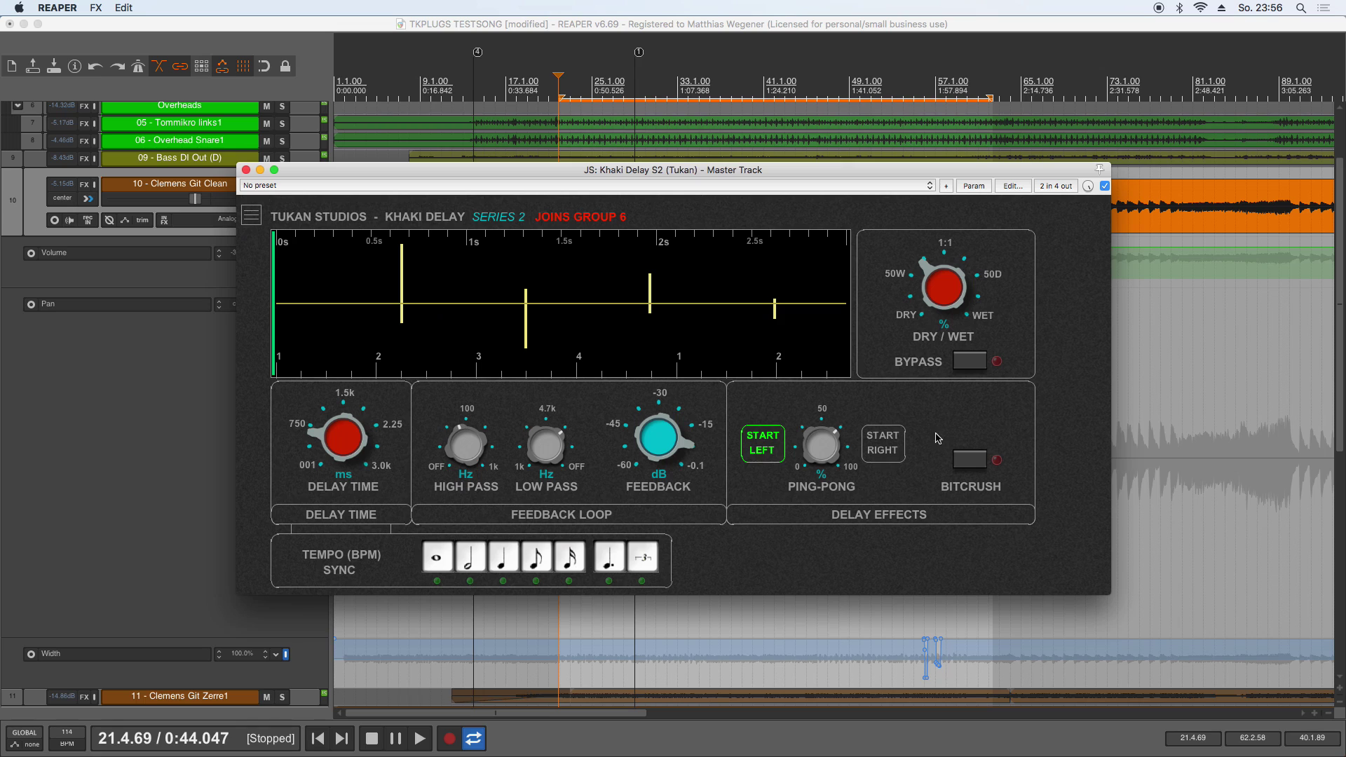
pyautogui.click(966, 362)
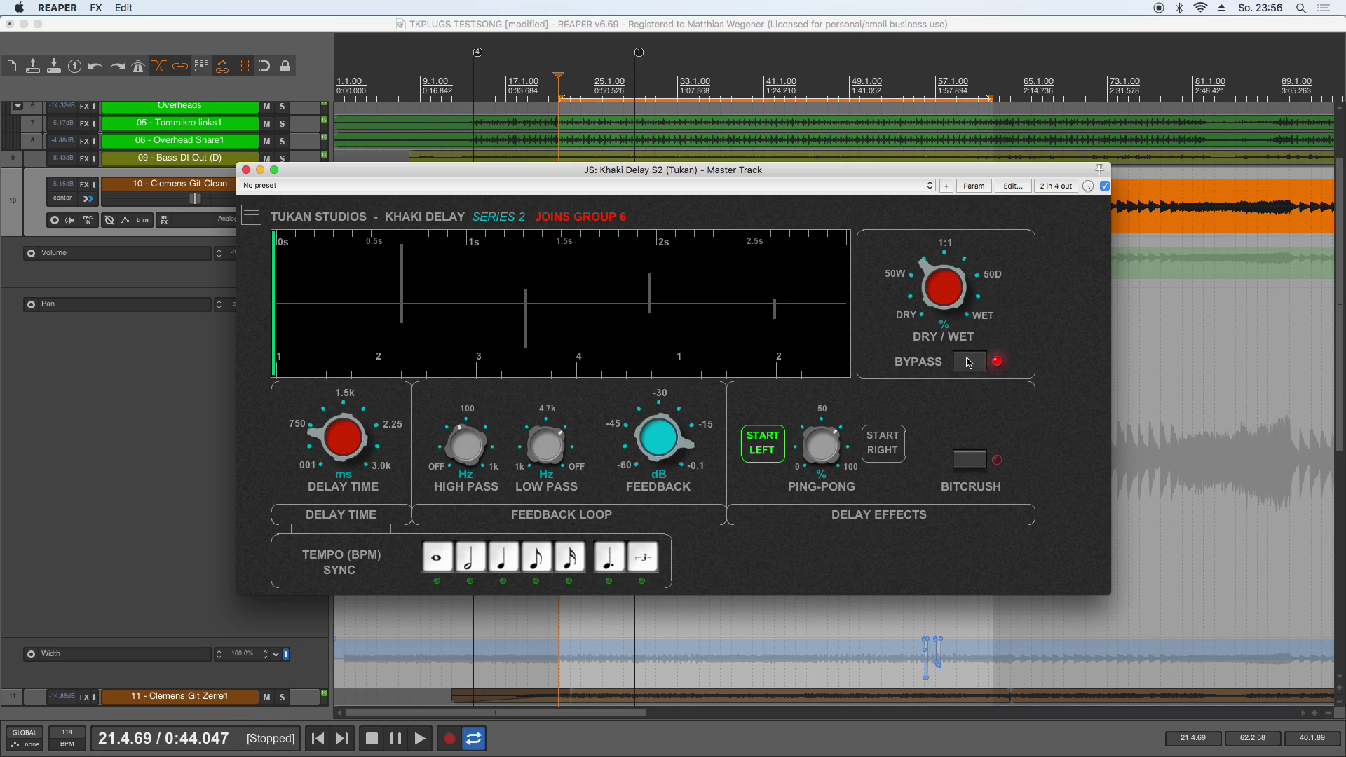
pyautogui.click(968, 362)
# Step: Review the list of user presets available for Khaki Delay without loading one
pyautogui.click(487, 187)
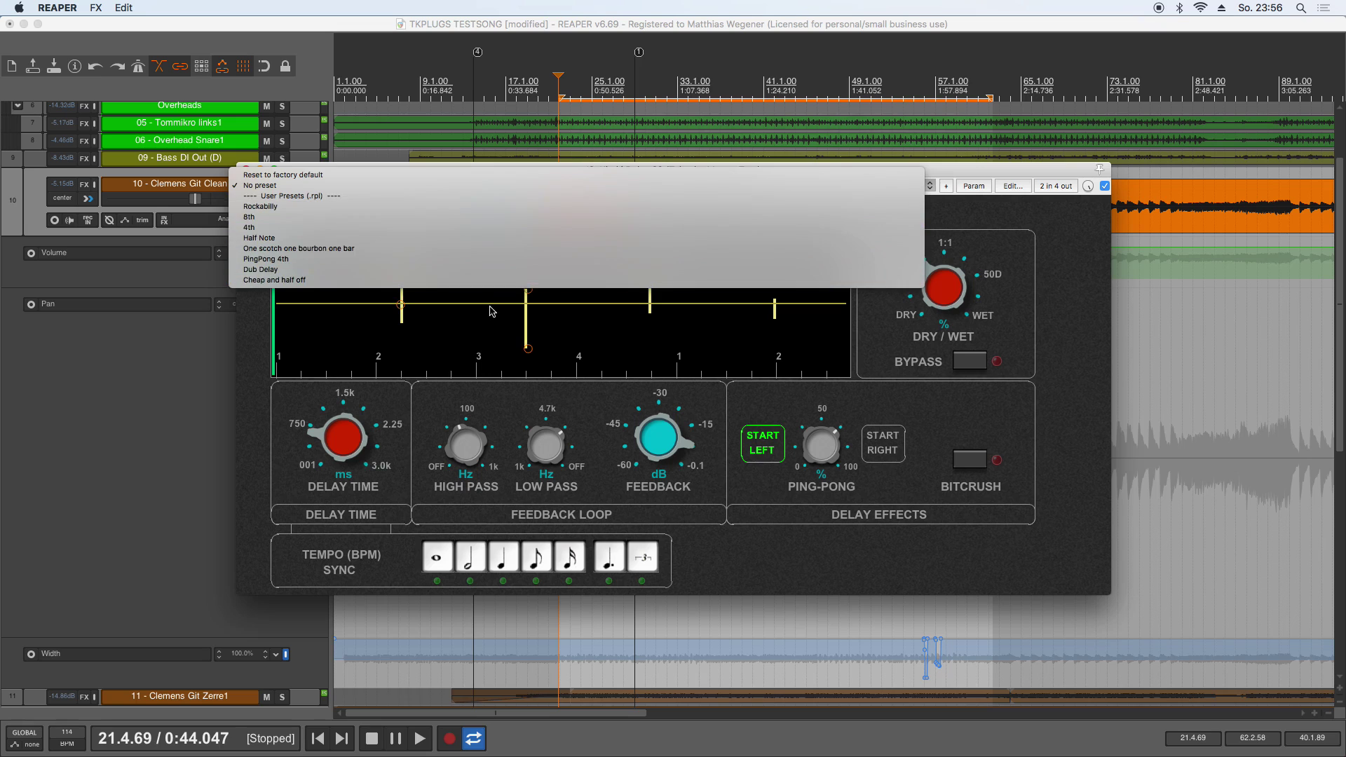
pyautogui.click(496, 397)
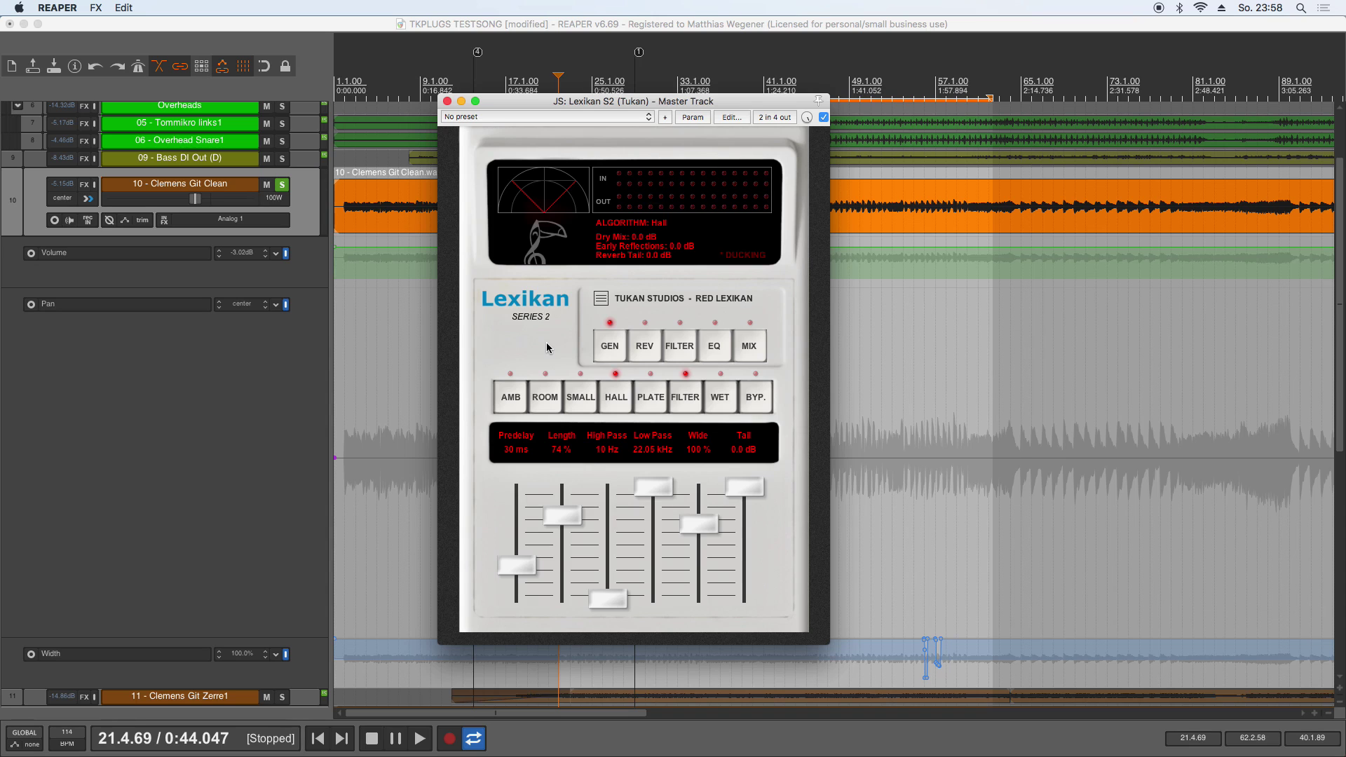
# Step: In the Lexikan S2 reverb, load the Room Indie Lead Guitar preset and audition it on the guitar track with and without bypass
pyautogui.click(599, 119)
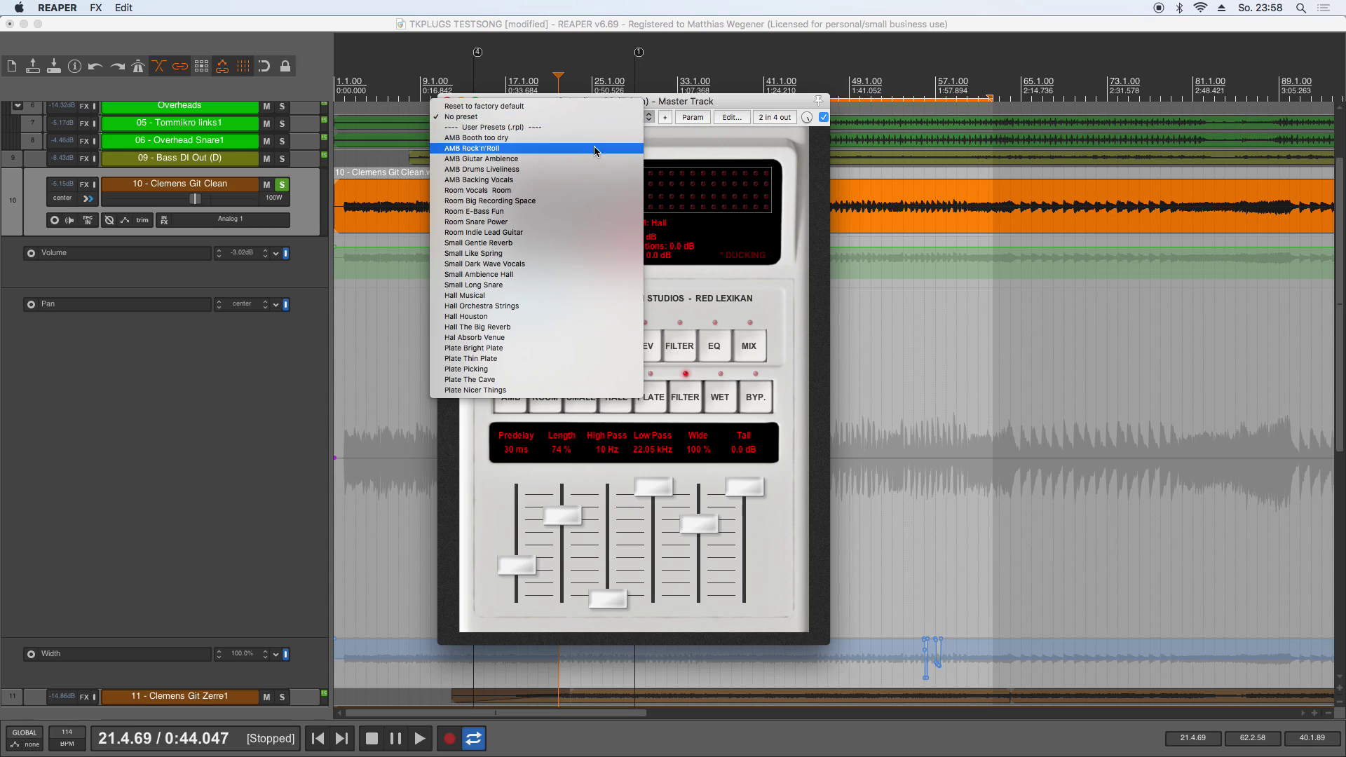
pyautogui.click(583, 232)
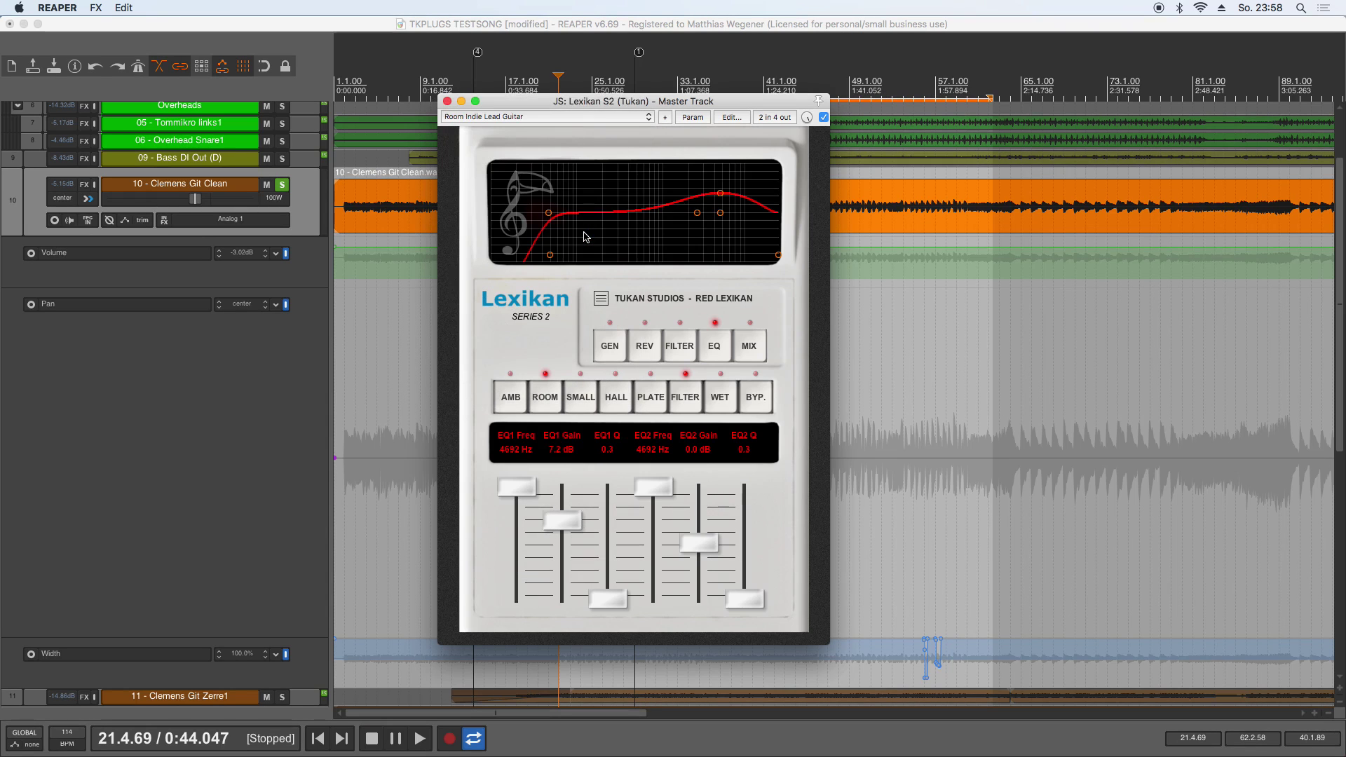
pyautogui.press('space')
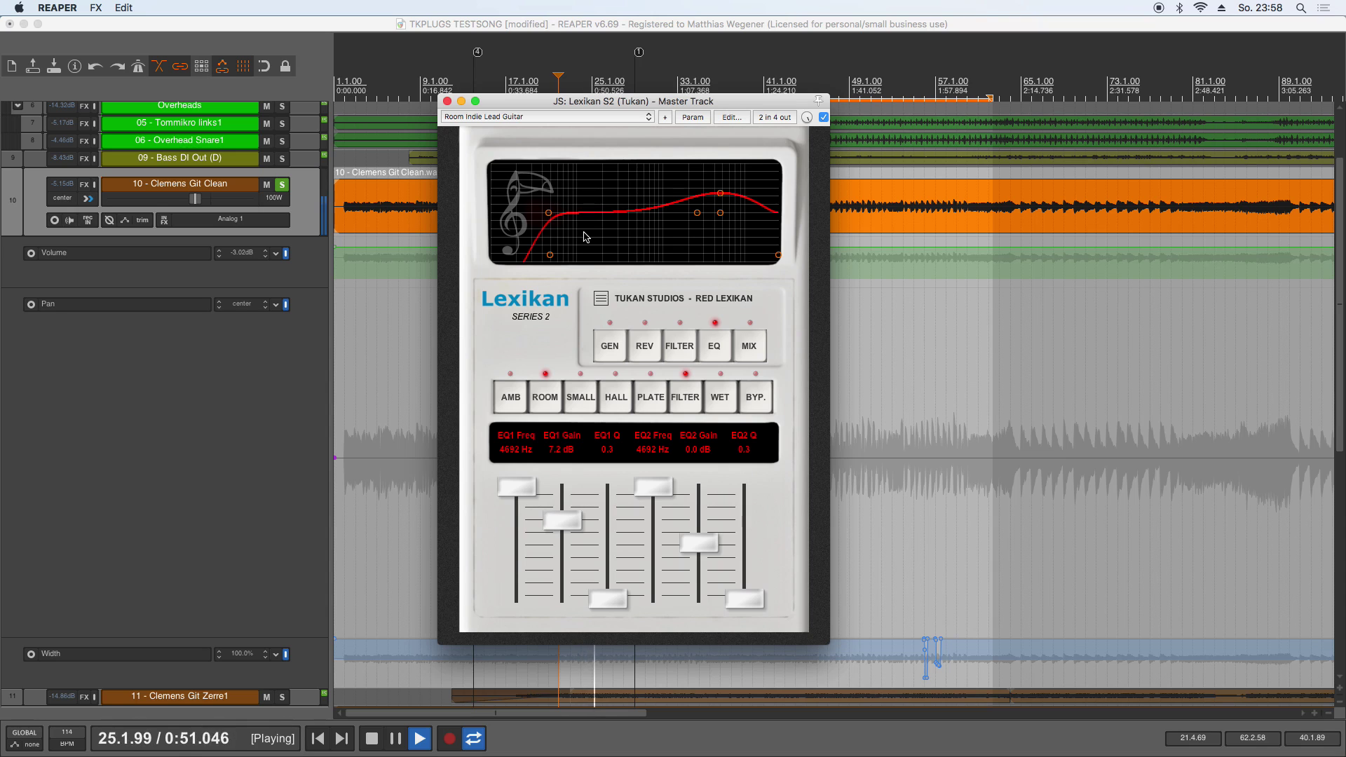
pyautogui.press('space')
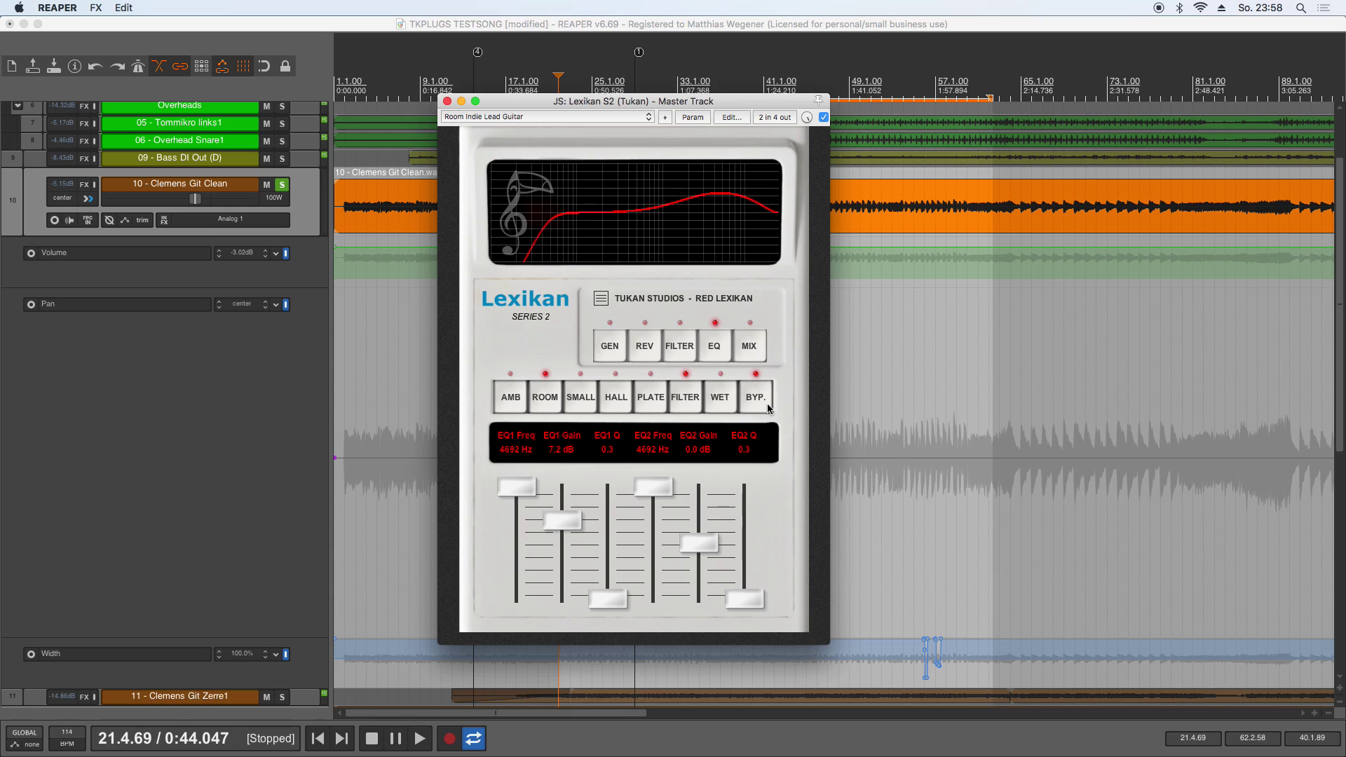
pyautogui.press('space')
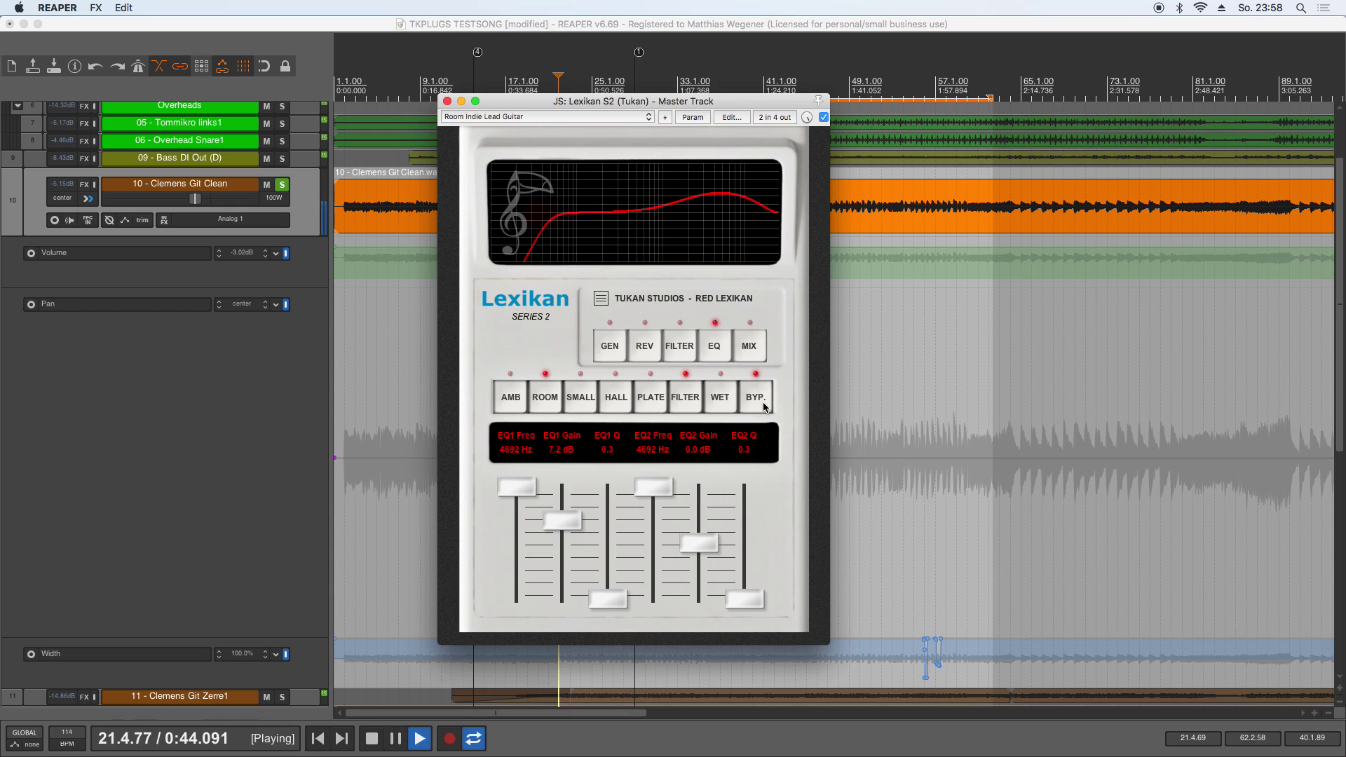
pyautogui.click(763, 402)
pyautogui.press('space')
# Step: Load the Plate Picking preset in Lexikan and audition it on the guitar track
pyautogui.click(533, 117)
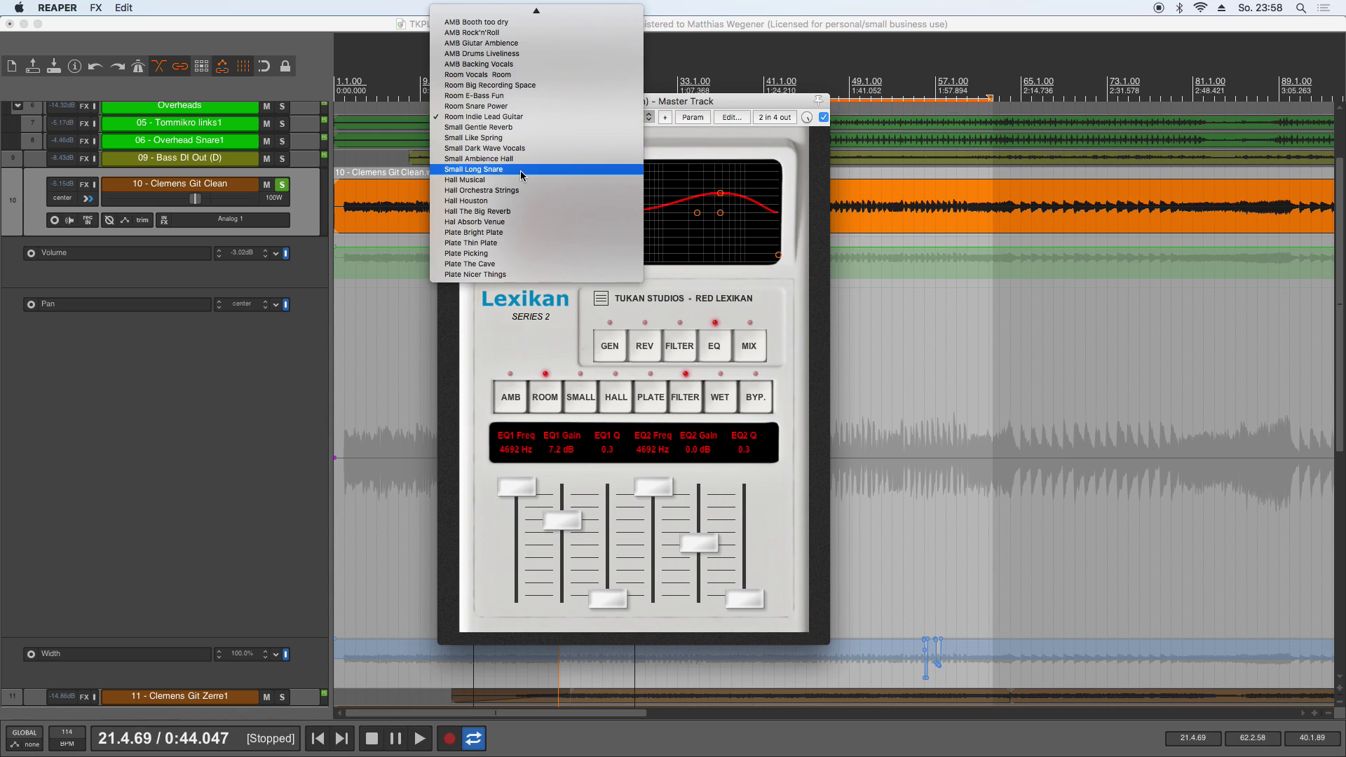
pyautogui.click(536, 254)
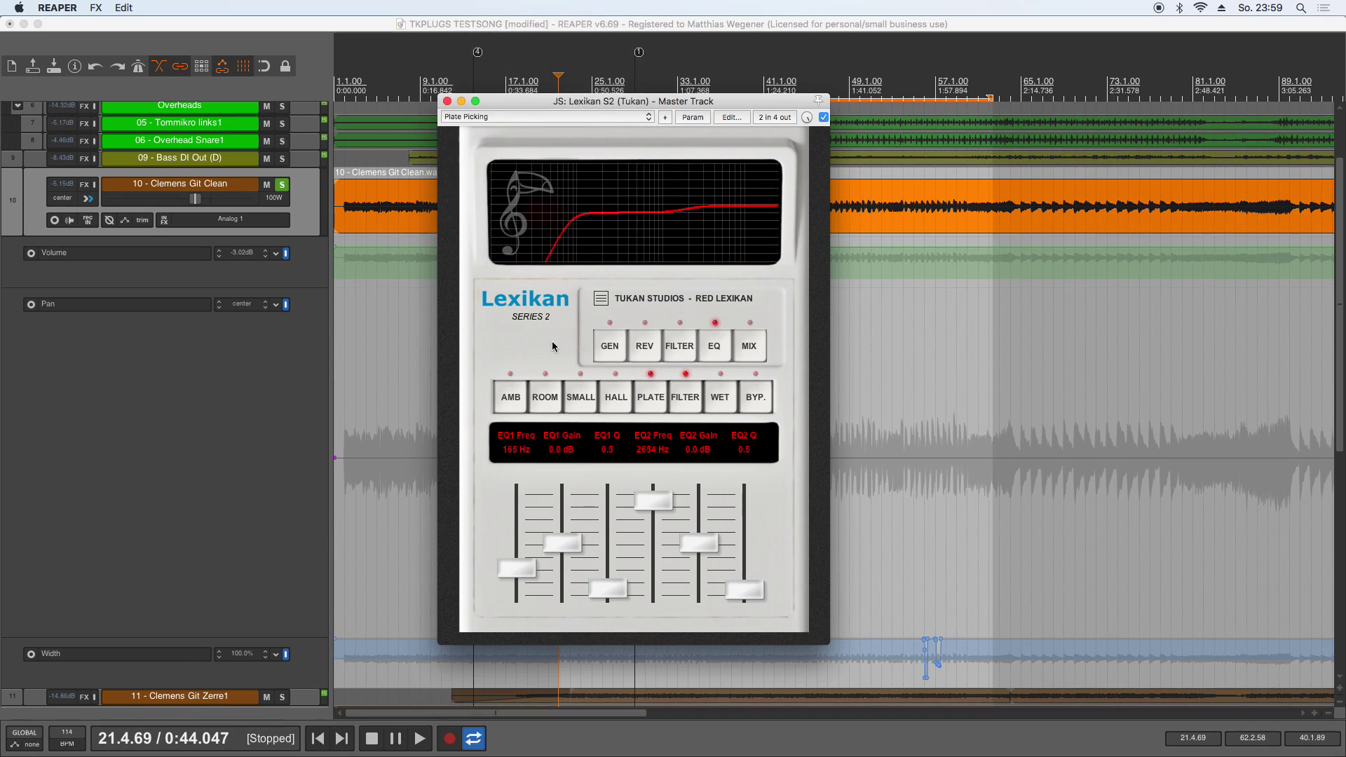
pyautogui.press('space')
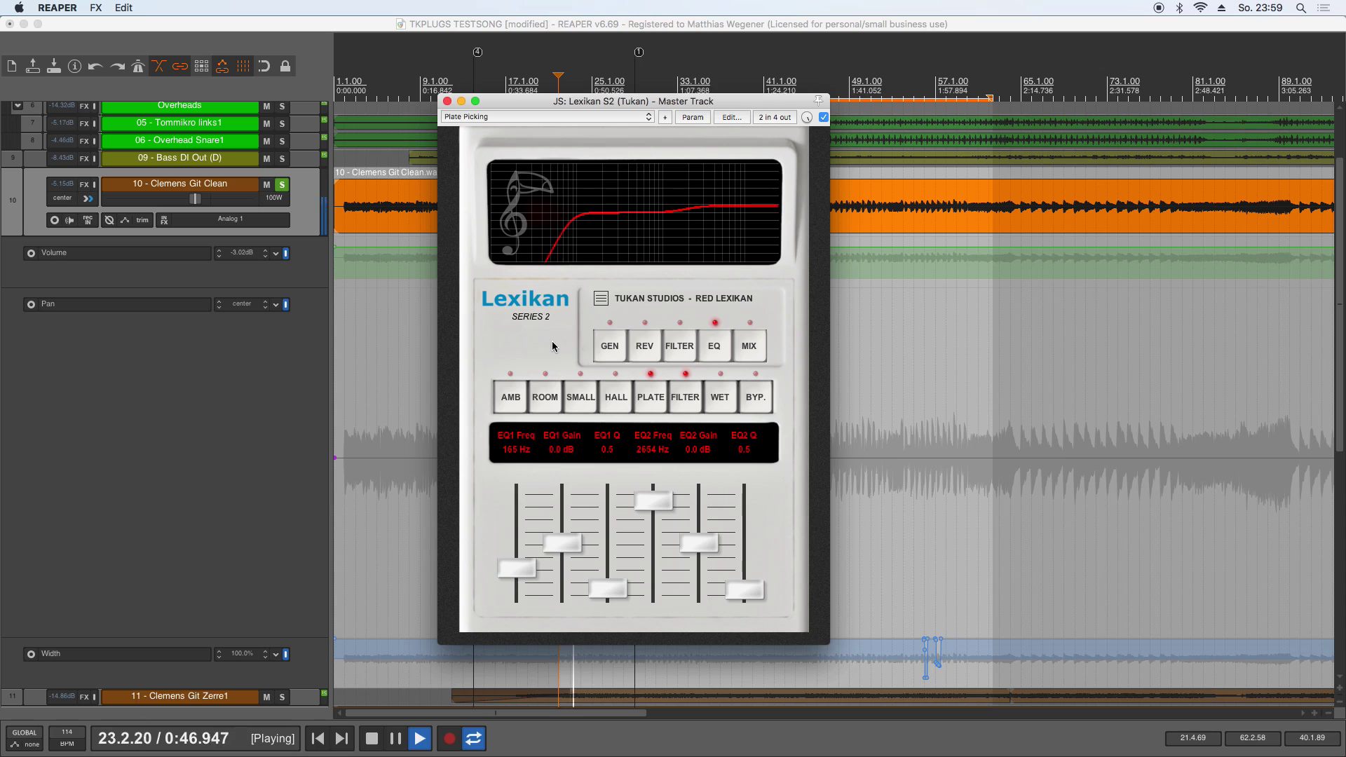
pyautogui.press('space')
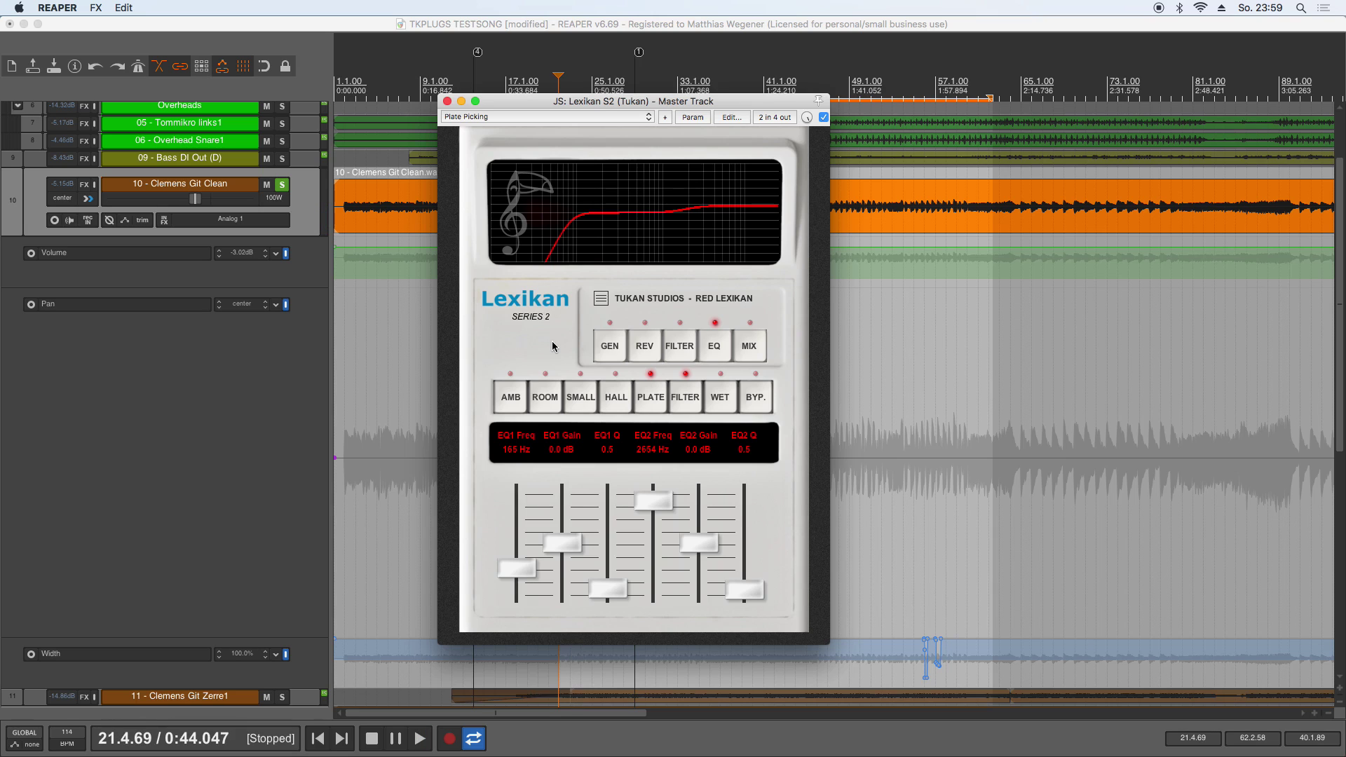
# Step: In Lexikan's general settings, set the reverb length to 44 % and the high pass to 67 Hz
pyautogui.click(621, 354)
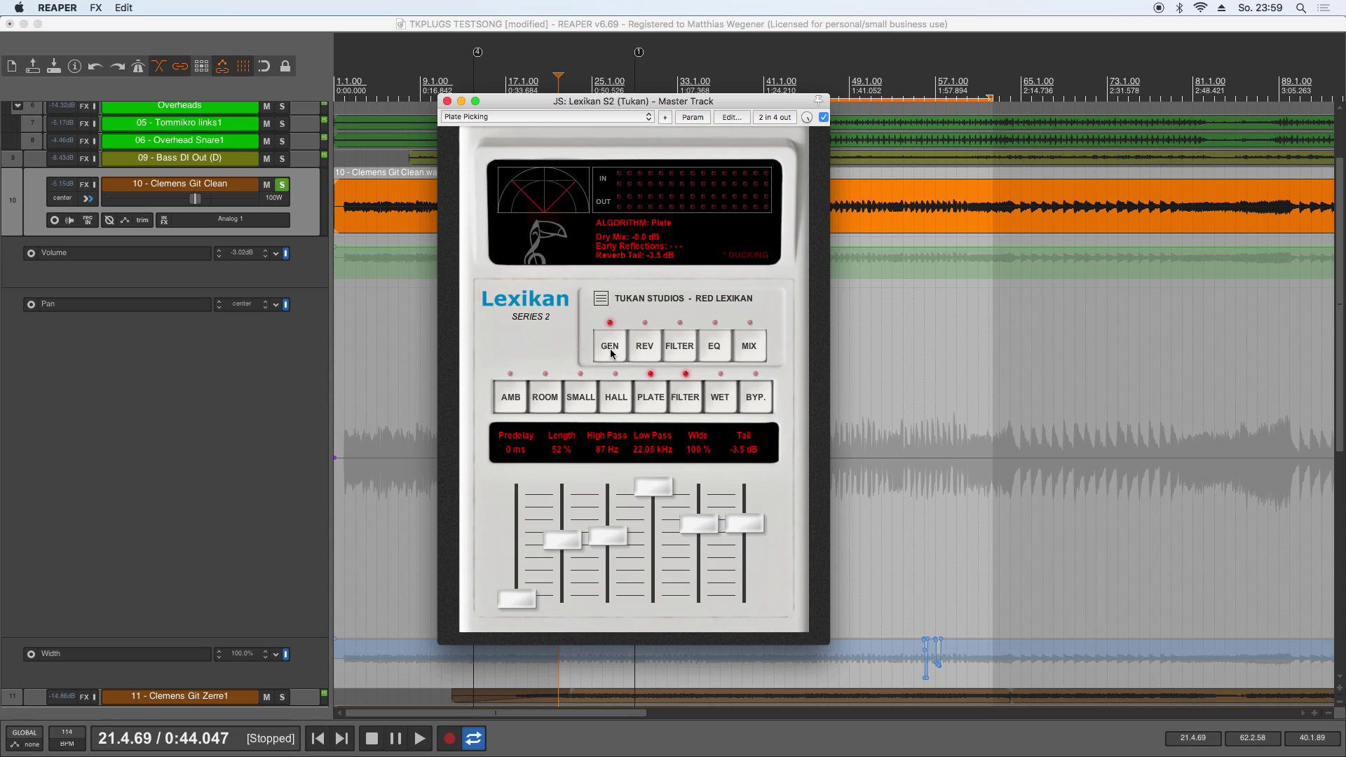
pyautogui.moveTo(516, 603)
pyautogui.mouseDown()
pyautogui.moveTo(523, 525)
pyautogui.moveTo(520, 607)
pyautogui.mouseUp()
pyautogui.moveTo(559, 553); pyautogui.dragTo(607, 545)
pyautogui.moveTo(639, 491)
pyautogui.mouseDown()
pyautogui.moveTo(646, 533)
pyautogui.moveTo(648, 485)
pyautogui.mouseUp()
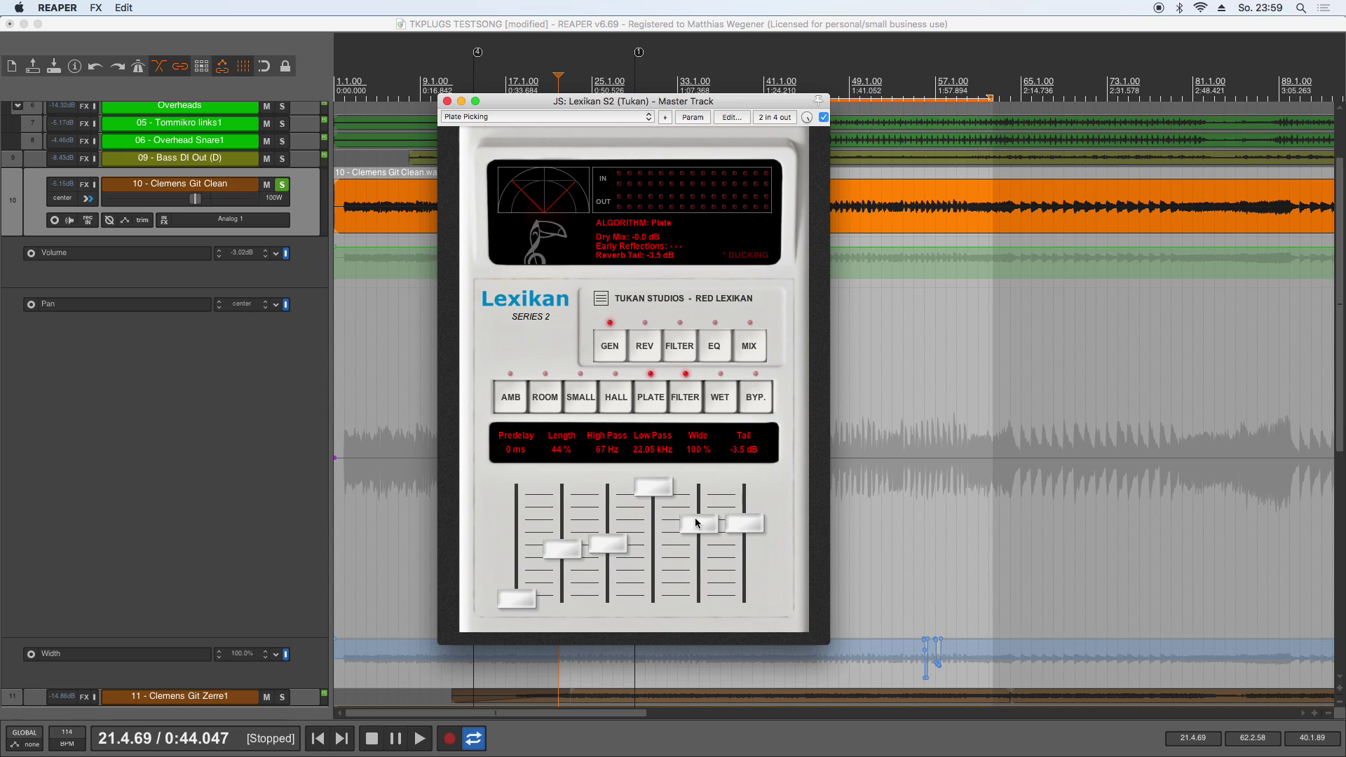
# Step: Adjust the reverb width to 104 %, the tail to -6.3 dB and the dry mix to -1.5 dB, finishing directly on the display
pyautogui.moveTo(696, 522); pyautogui.dragTo(751, 507)
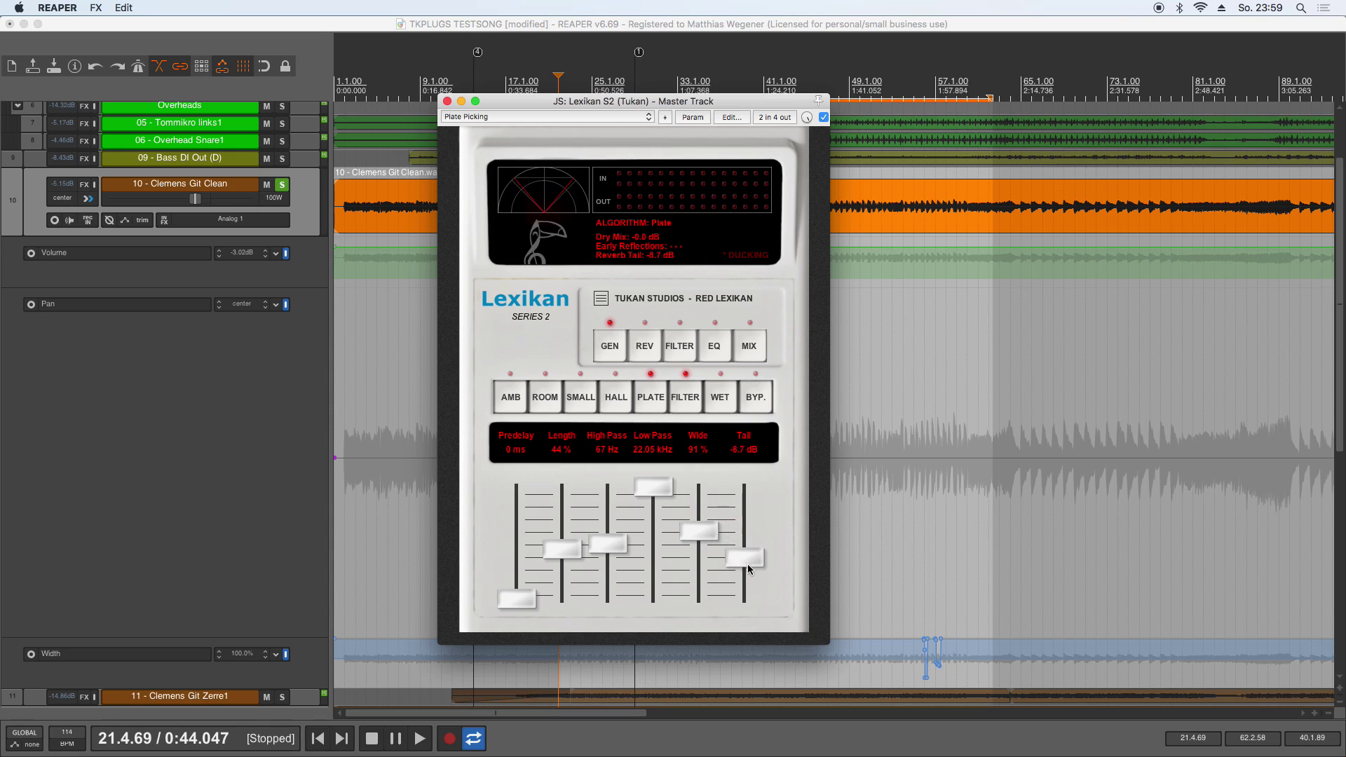
pyautogui.moveTo(747, 563); pyautogui.dragTo(701, 582)
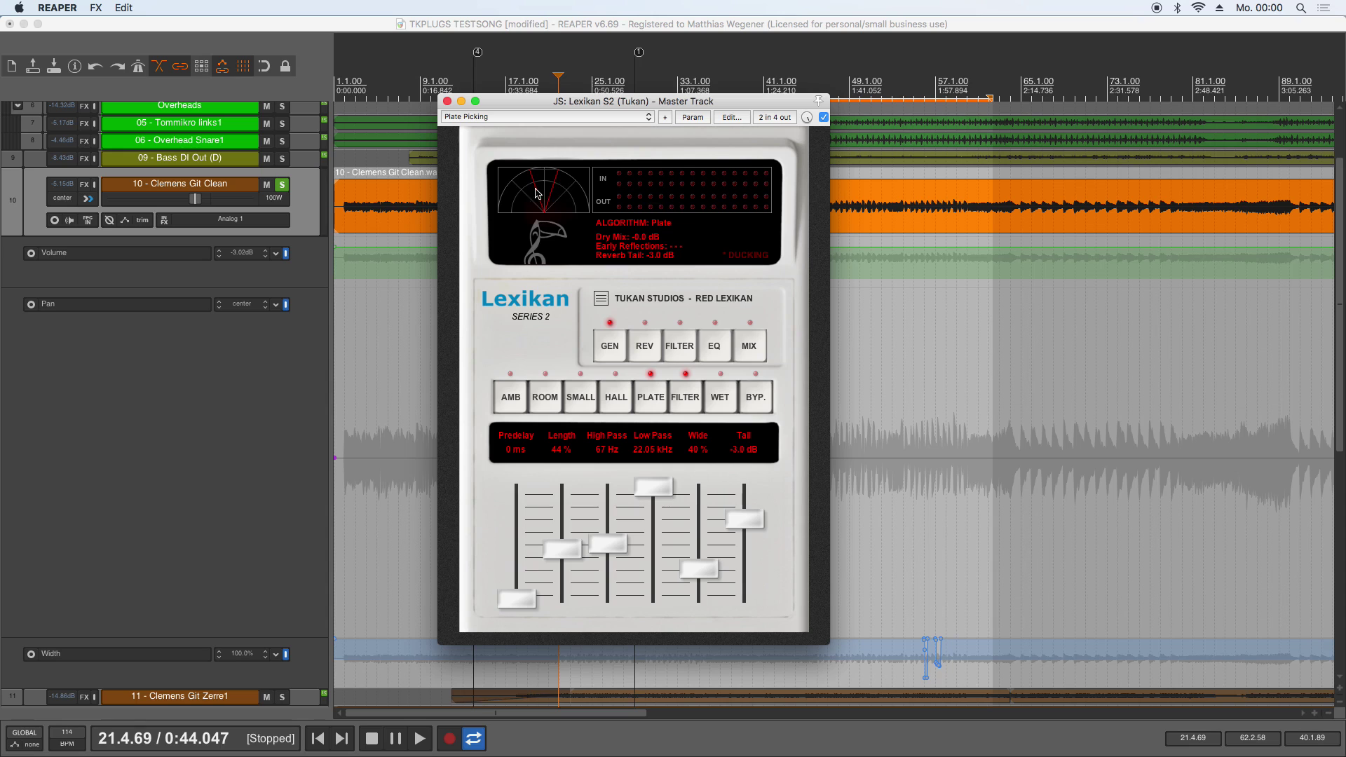
pyautogui.moveTo(539, 191); pyautogui.dragTo(561, 112)
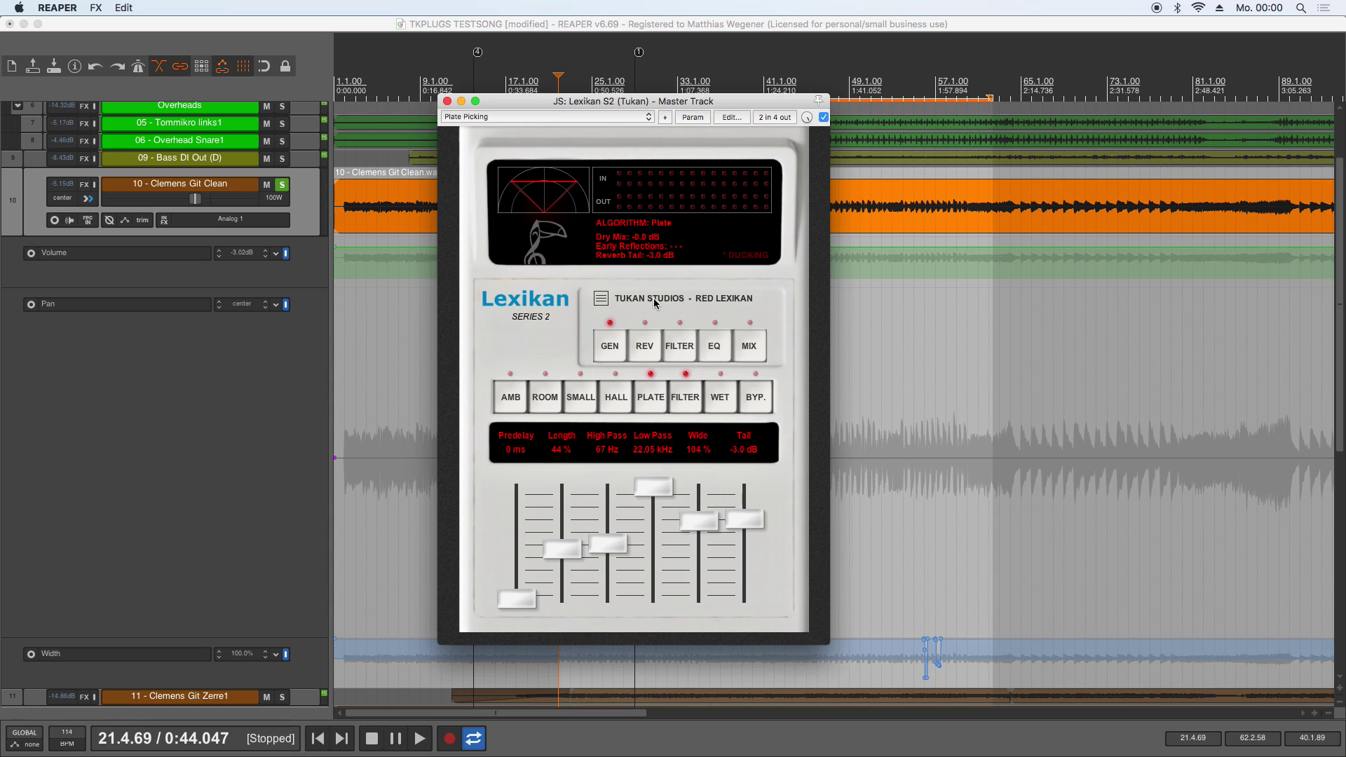
pyautogui.moveTo(640, 237); pyautogui.dragTo(665, 306)
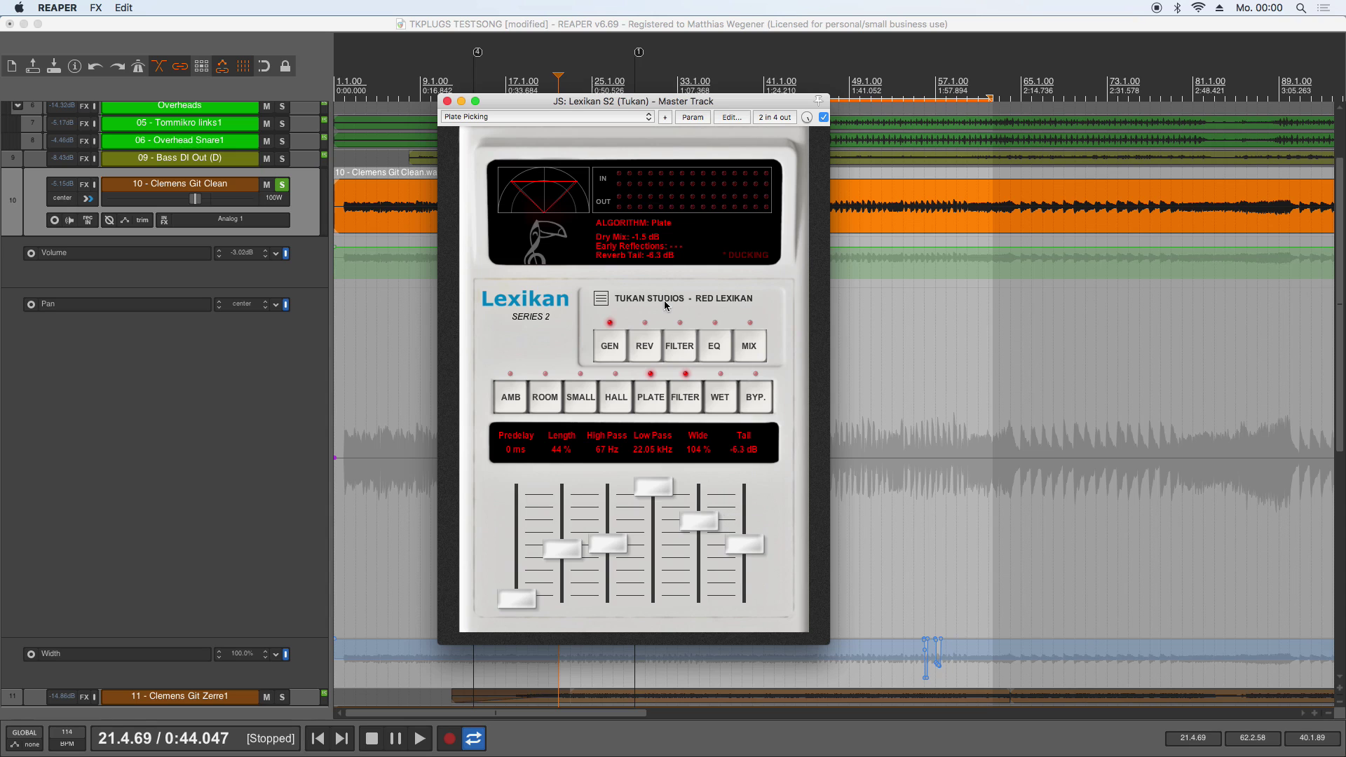
# Step: In the reverb settings, switch to the Hall algorithm and set the dry mix to 0.0 dB and the predelay to 91 ms
pyautogui.click(651, 348)
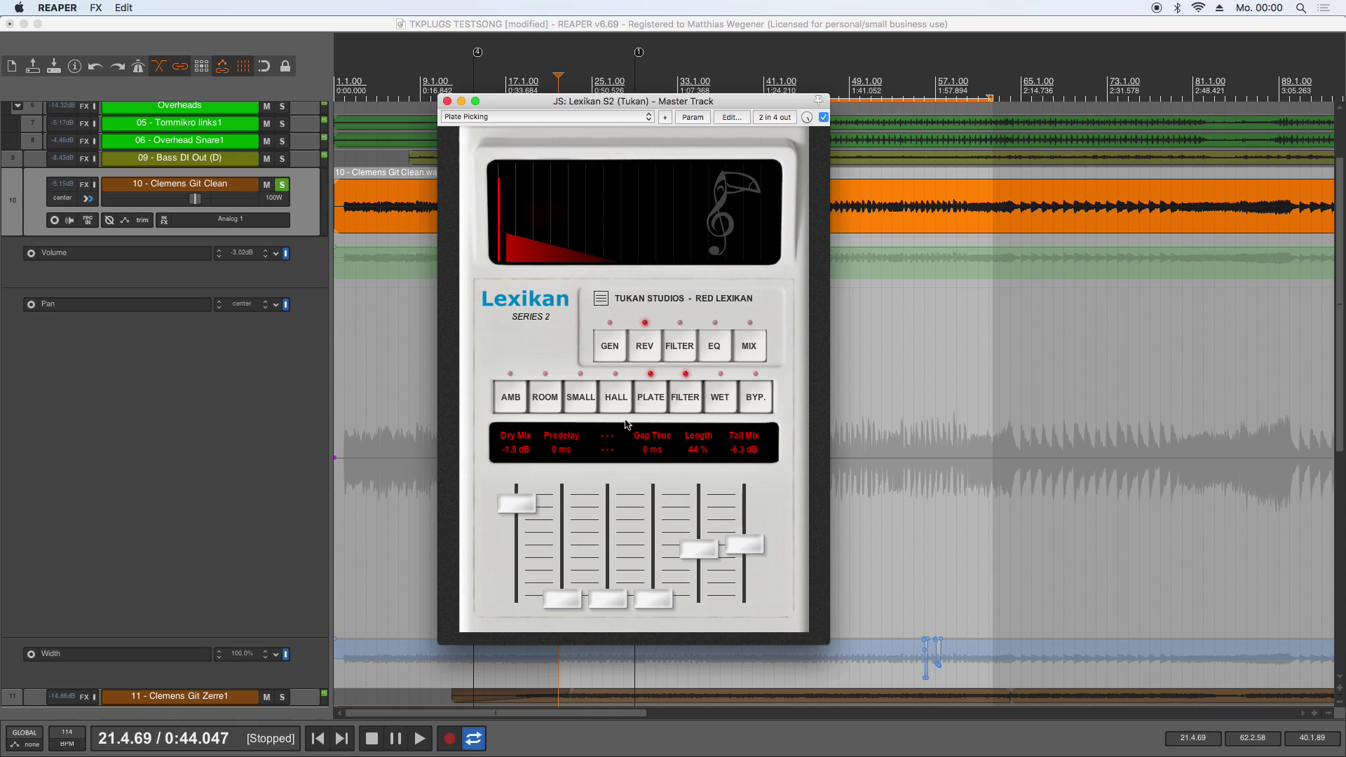
pyautogui.click(585, 406)
pyautogui.click(620, 402)
pyautogui.moveTo(515, 506); pyautogui.dragTo(522, 476)
pyautogui.moveTo(566, 607); pyautogui.dragTo(566, 497)
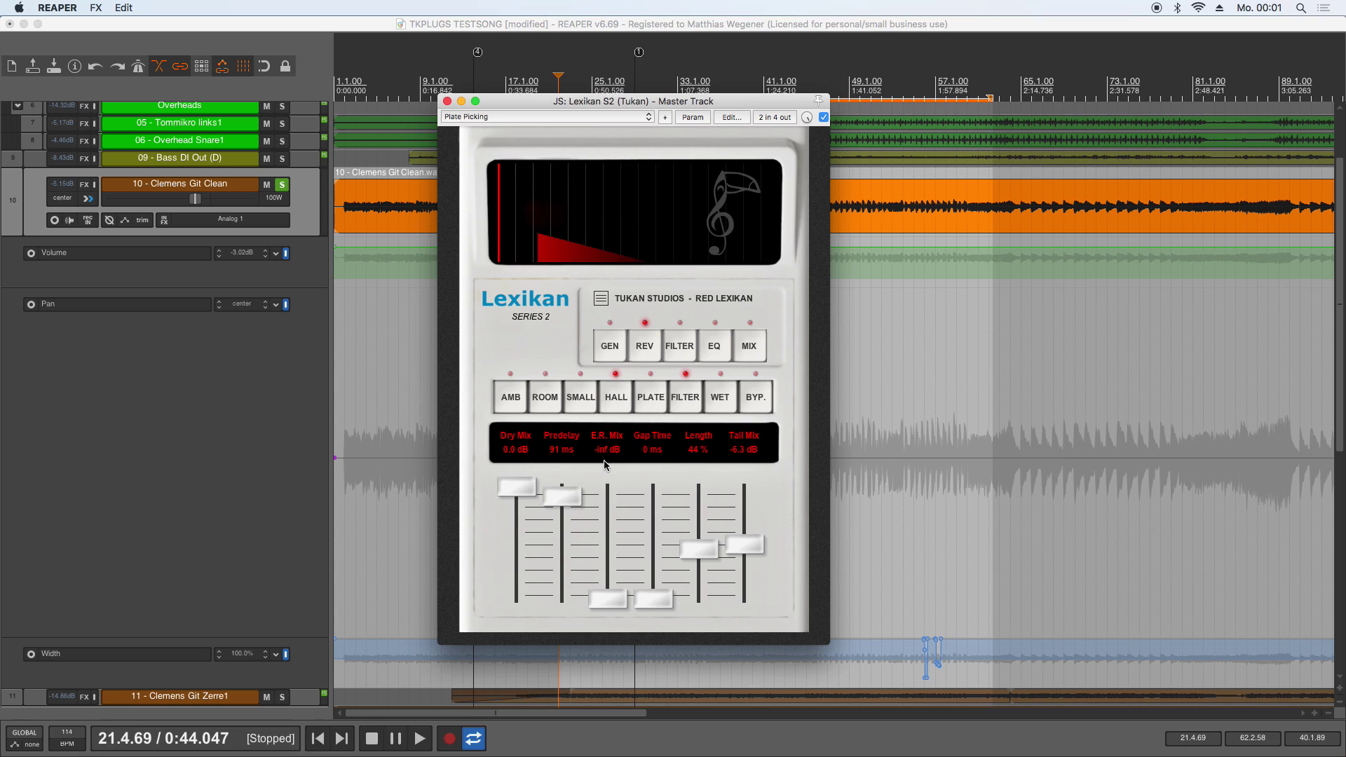
# Step: Set the early reflections mix to -0.6 dB, gap time to 61 ms, length to 64 % and tail mix to -0.3 dB
pyautogui.moveTo(615, 607); pyautogui.dragTo(609, 531)
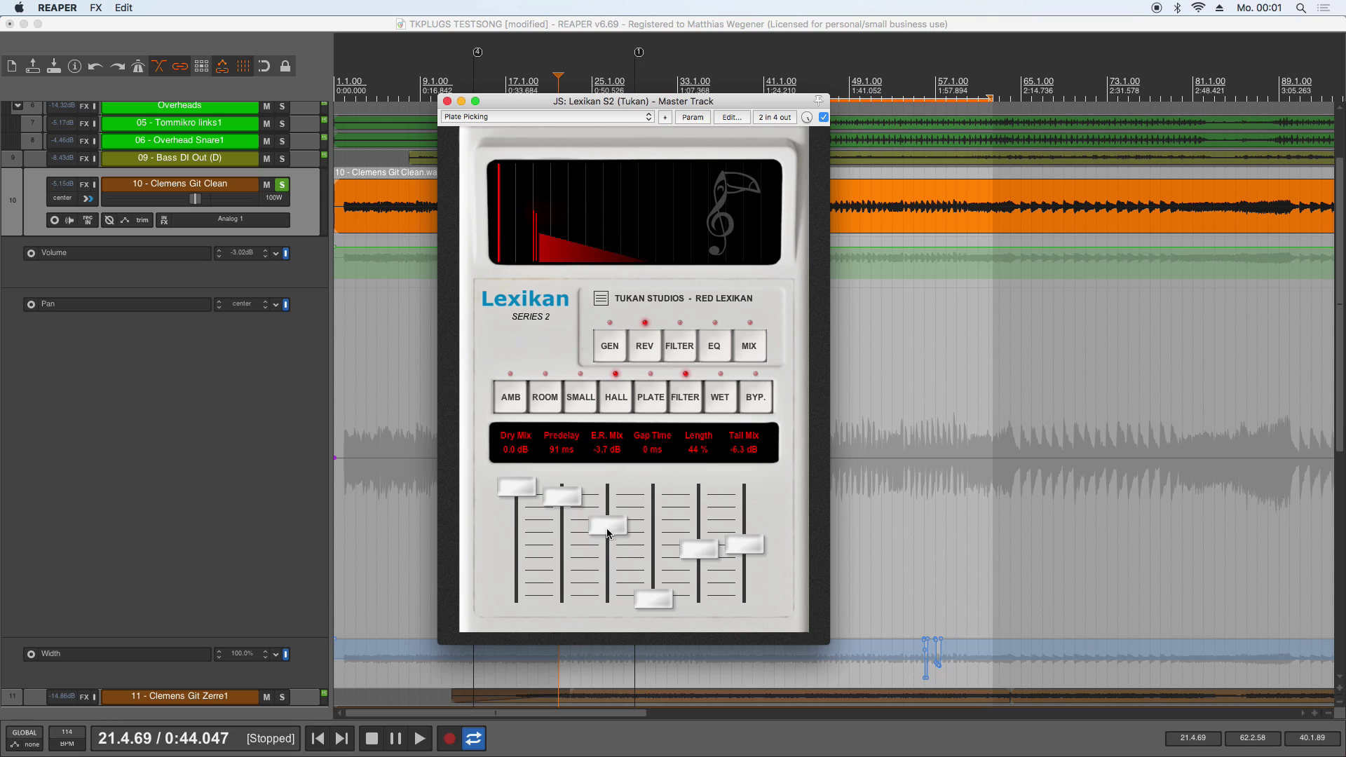
pyautogui.moveTo(655, 607); pyautogui.dragTo(742, 490)
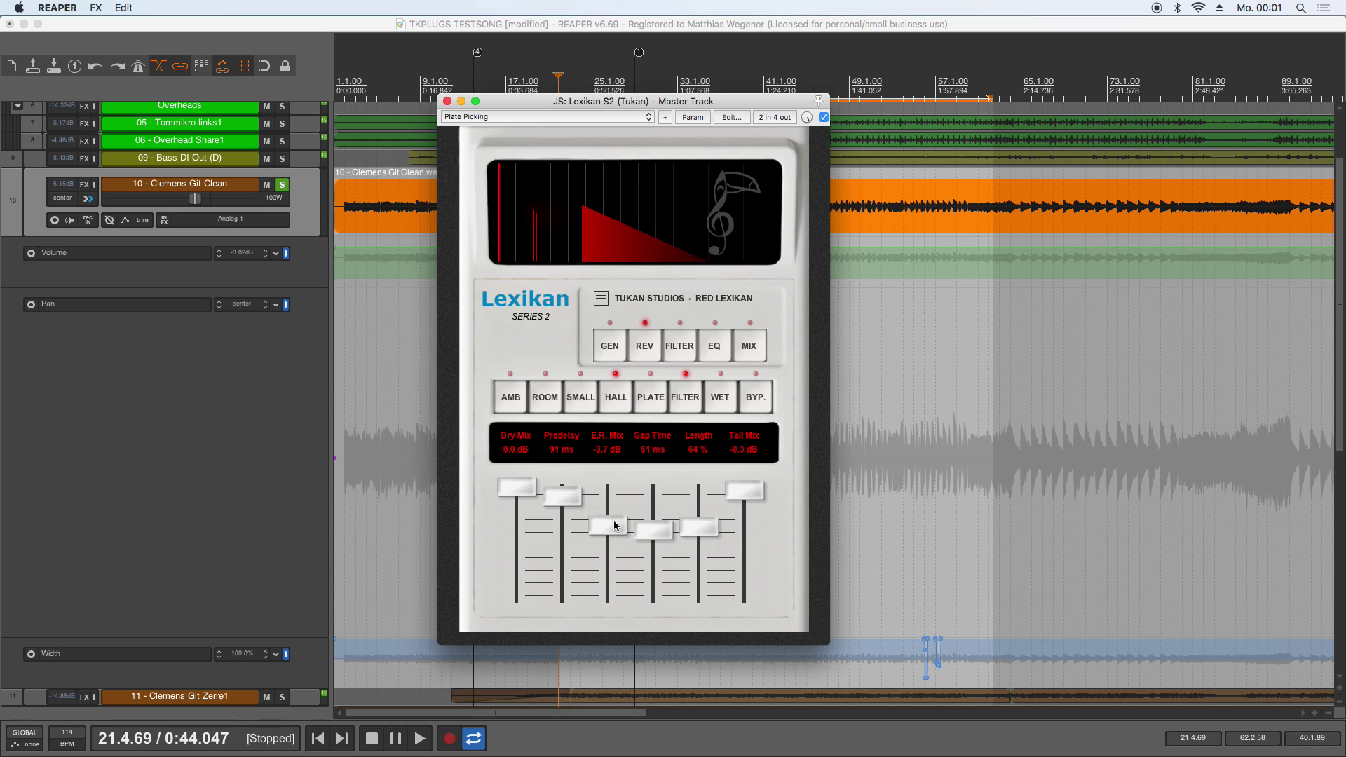
pyautogui.moveTo(617, 527); pyautogui.dragTo(615, 494)
# Step: Switch through the Small, Amb, Hall and Plate algorithms to compare their reverb shapes, ending on Room
pyautogui.click(575, 409)
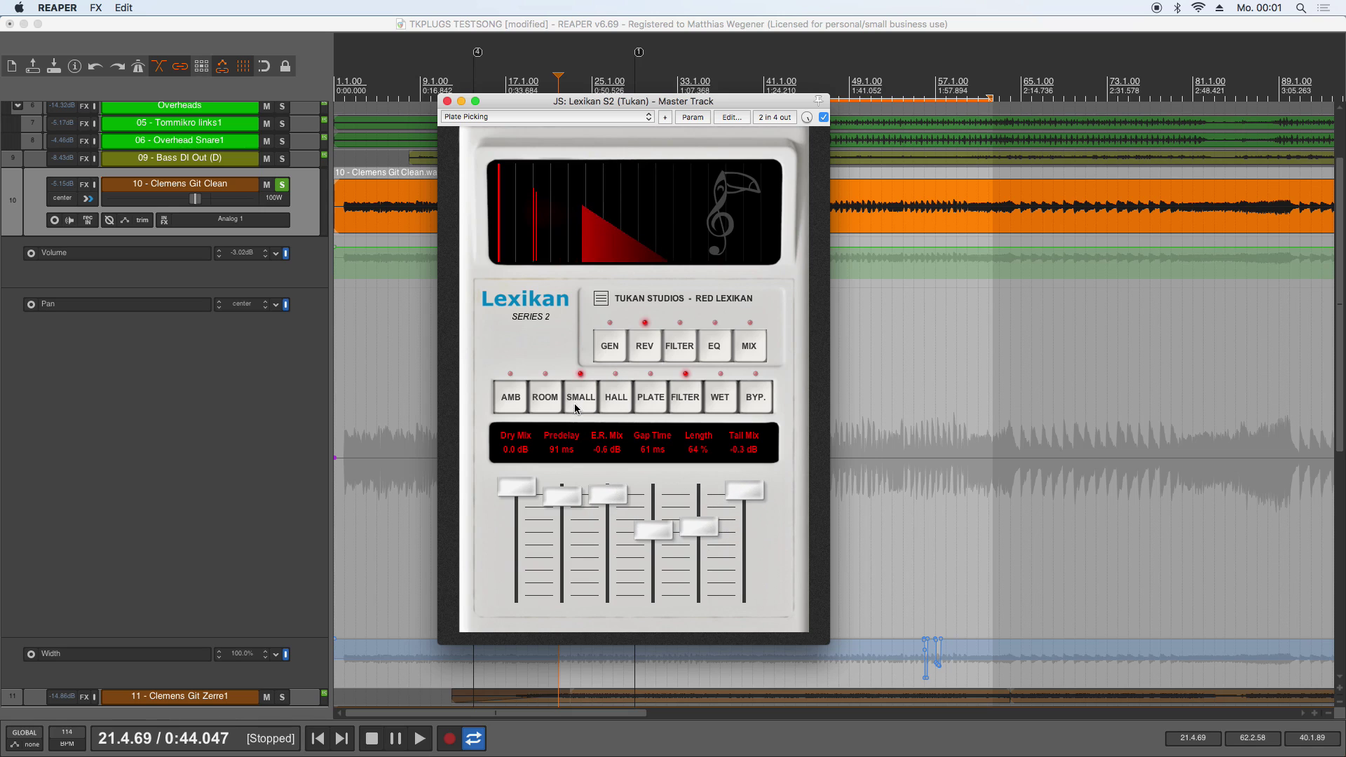
pyautogui.click(510, 397)
pyautogui.click(597, 399)
pyautogui.click(644, 397)
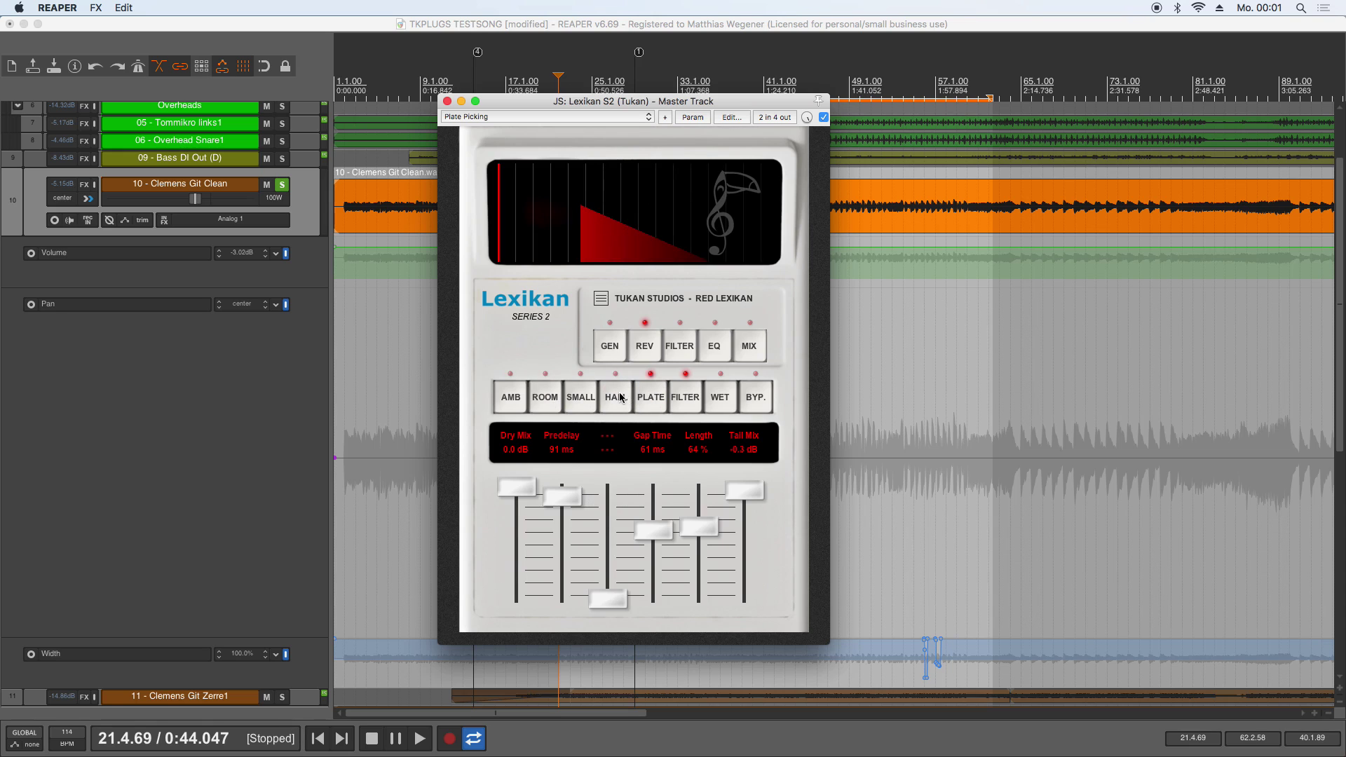
pyautogui.click(617, 397)
pyautogui.click(581, 398)
pyautogui.click(546, 398)
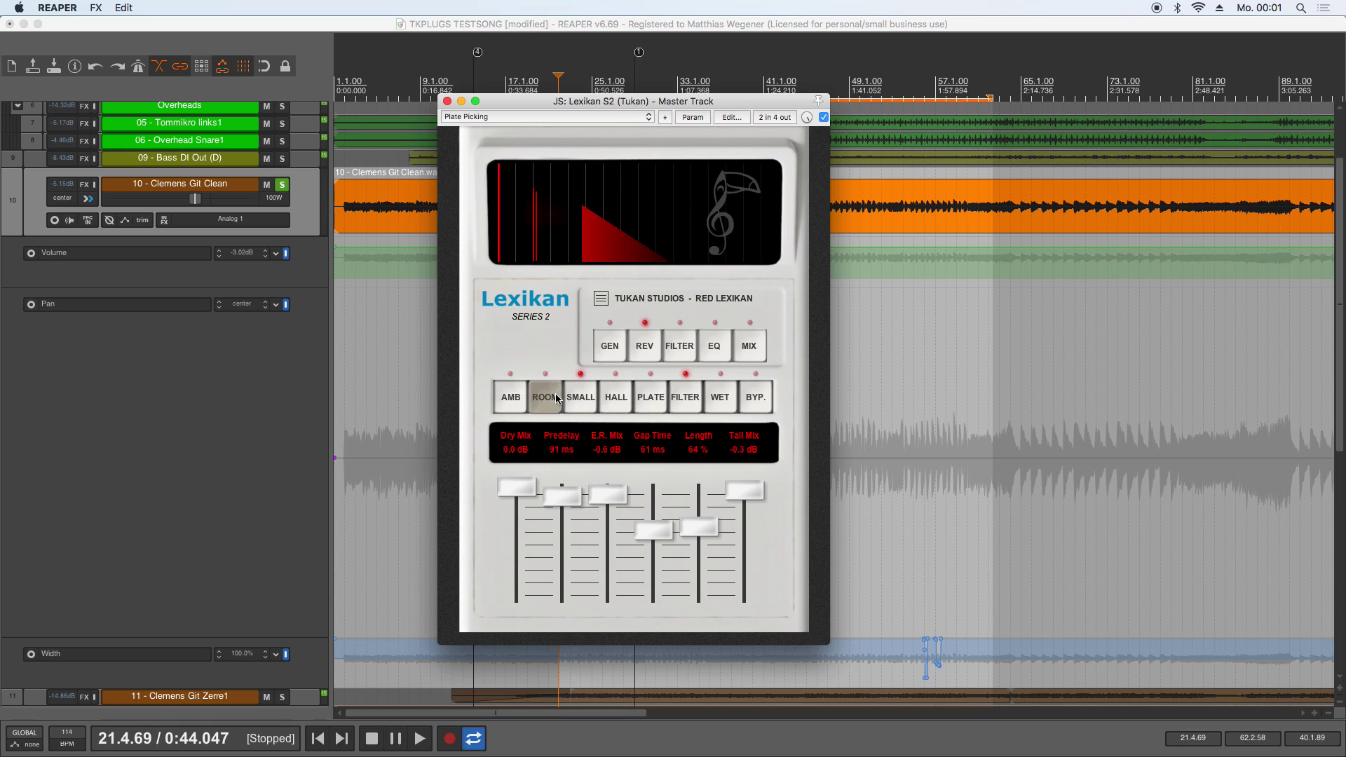
# Step: Select the Small algorithm and set predelay to 49 ms, gap time to 26 ms, tail mix to -4.9 dB and length to 71 % on the display
pyautogui.click(571, 401)
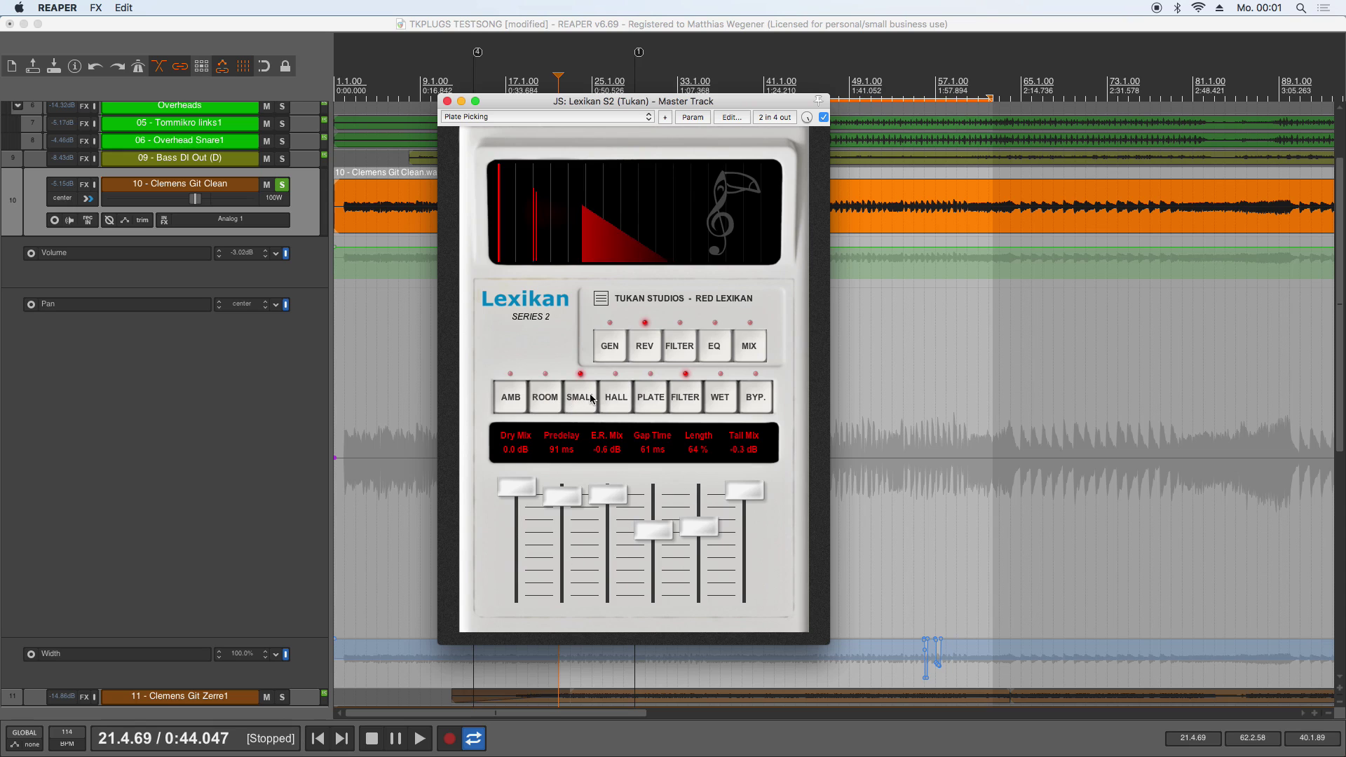
pyautogui.moveTo(588, 224)
pyautogui.moveTo(579, 219); pyautogui.dragTo(499, 164)
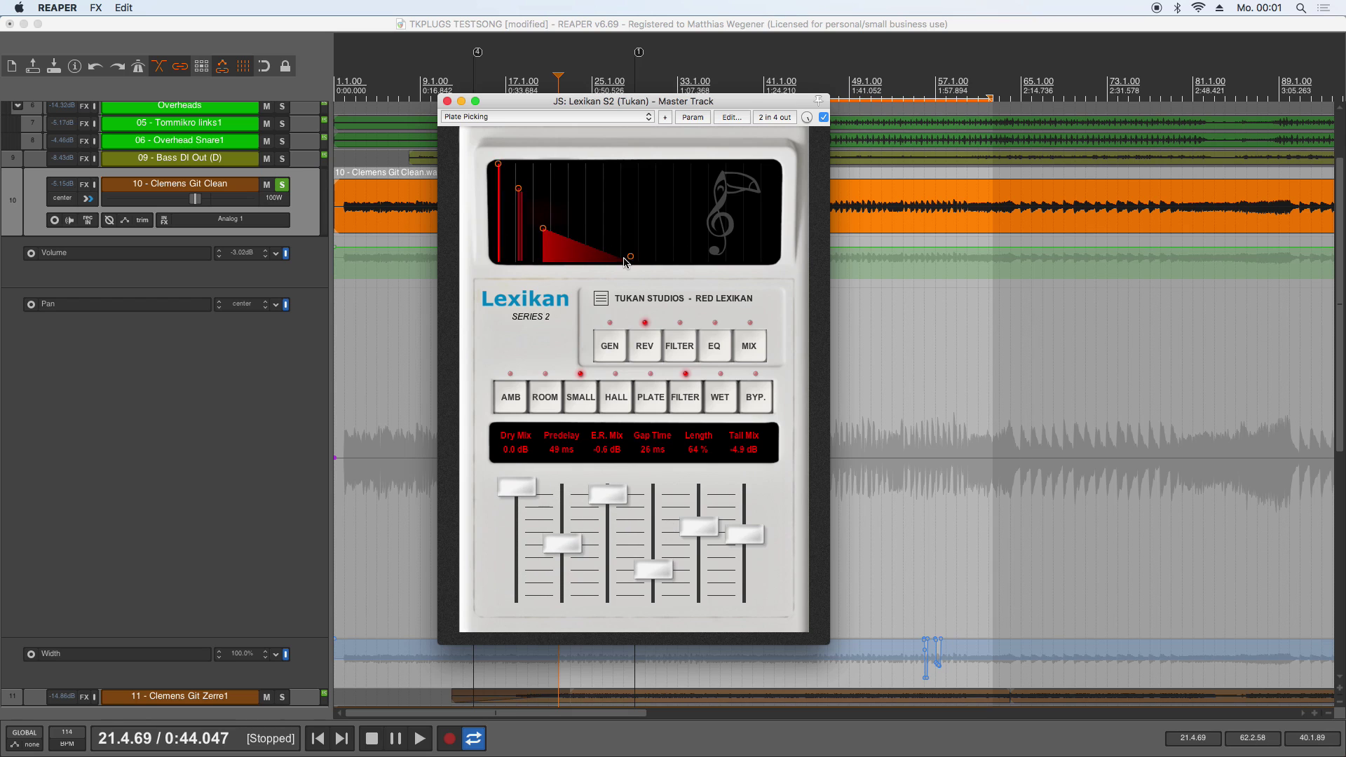
pyautogui.moveTo(631, 259)
pyautogui.mouseDown()
pyautogui.moveTo(708, 258)
pyautogui.moveTo(596, 256)
pyautogui.moveTo(636, 256)
pyautogui.mouseUp()
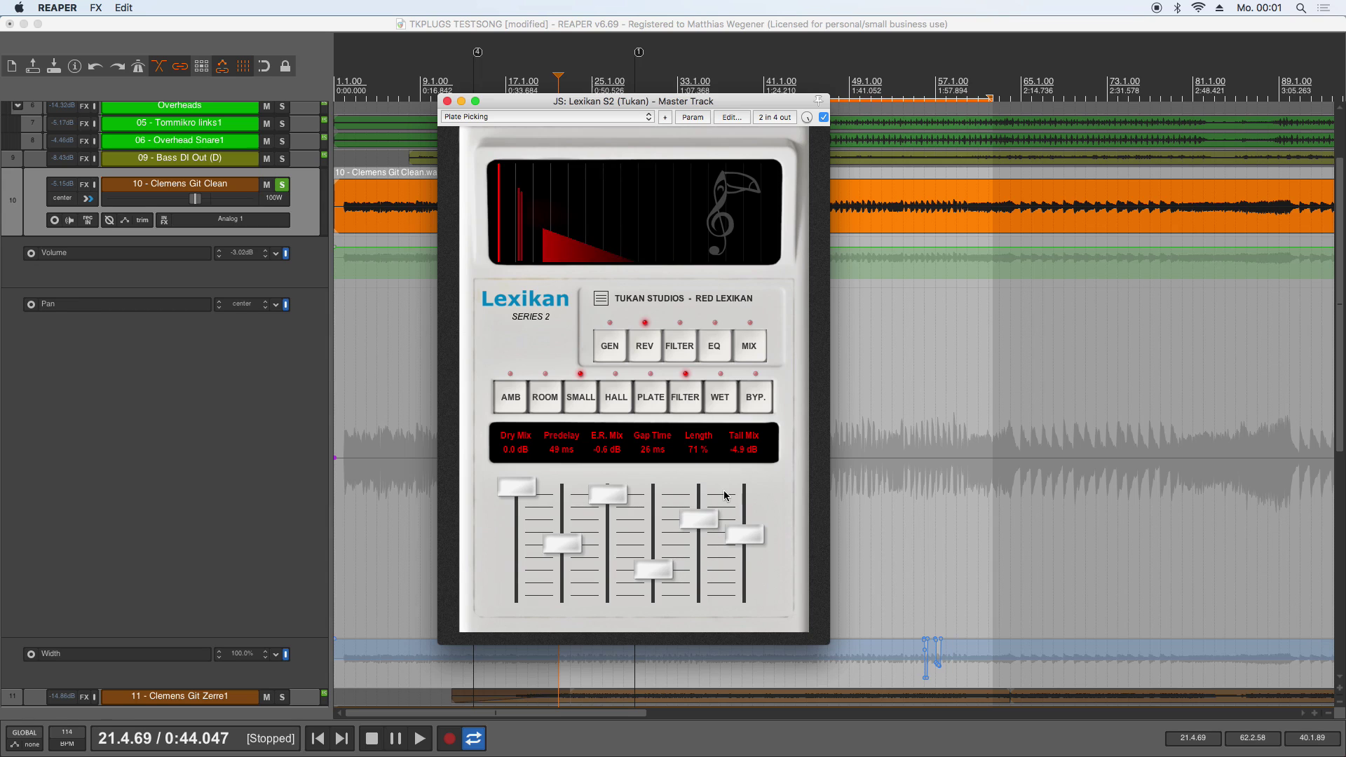
# Step: In the filter settings, set the high pass to 10 Hz, low shelf to 105 Hz at -7.2 dB and high shelf to 2.28 kHz at -11.7 dB
pyautogui.click(677, 344)
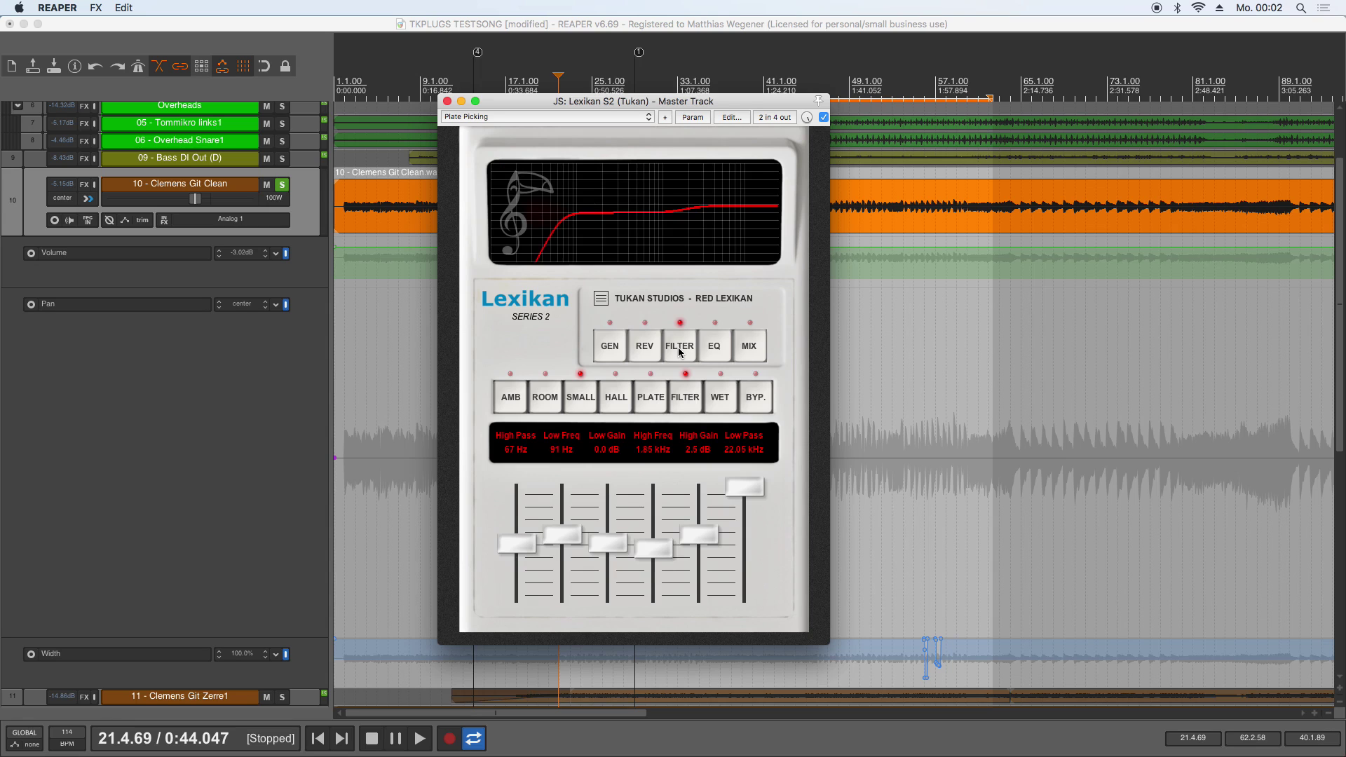
pyautogui.moveTo(536, 548)
pyautogui.mouseDown()
pyautogui.moveTo(539, 505)
pyautogui.moveTo(547, 559)
pyautogui.mouseUp()
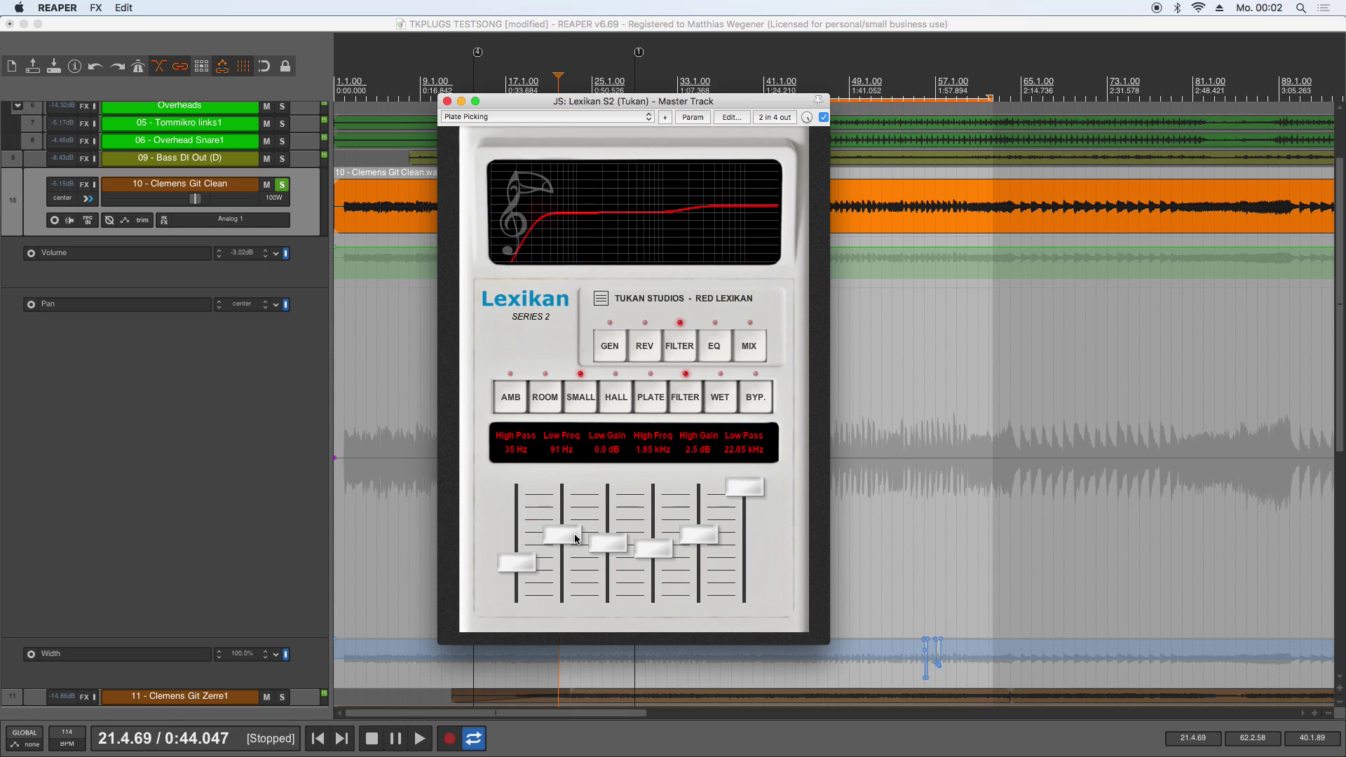
pyautogui.moveTo(744, 496)
pyautogui.mouseDown()
pyautogui.moveTo(742, 578)
pyautogui.moveTo(751, 482)
pyautogui.mouseUp()
pyautogui.moveTo(604, 549); pyautogui.dragTo(609, 527)
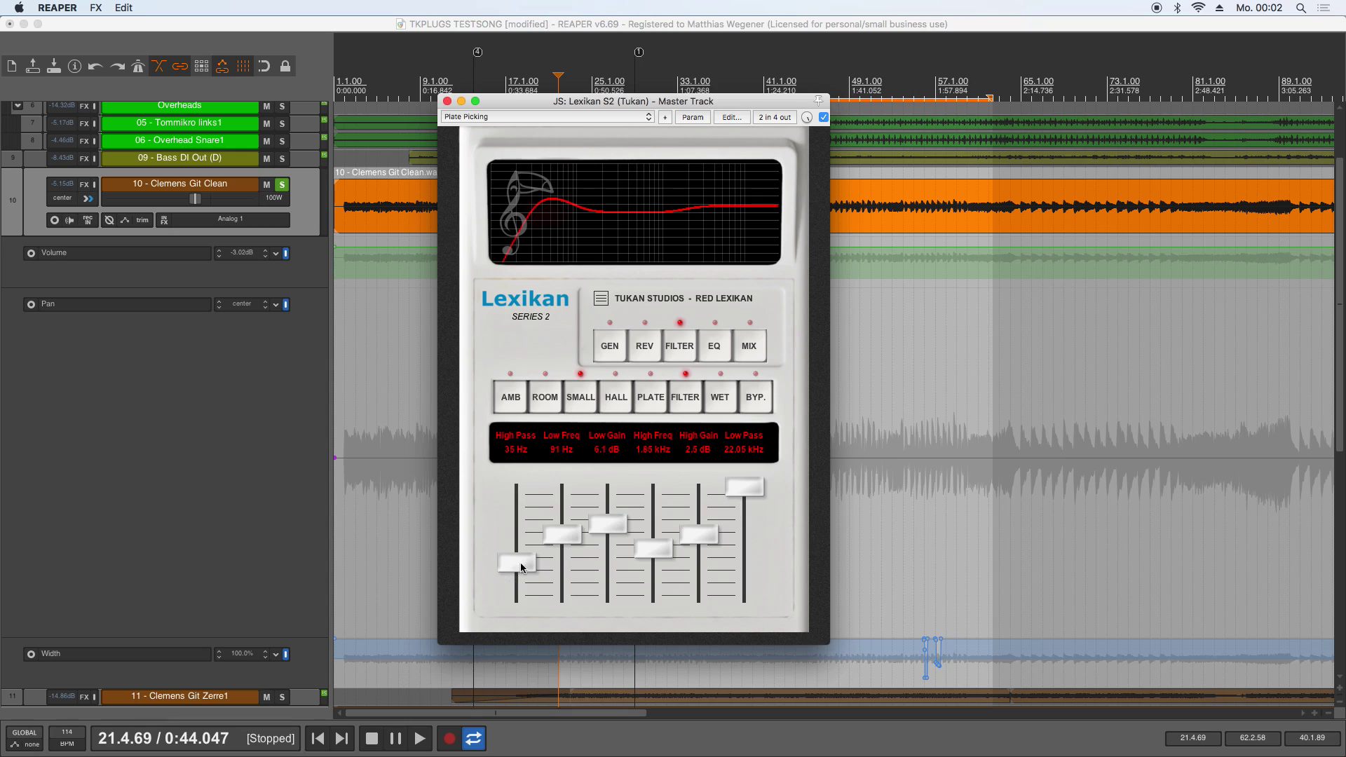
pyautogui.moveTo(521, 568); pyautogui.dragTo(510, 650)
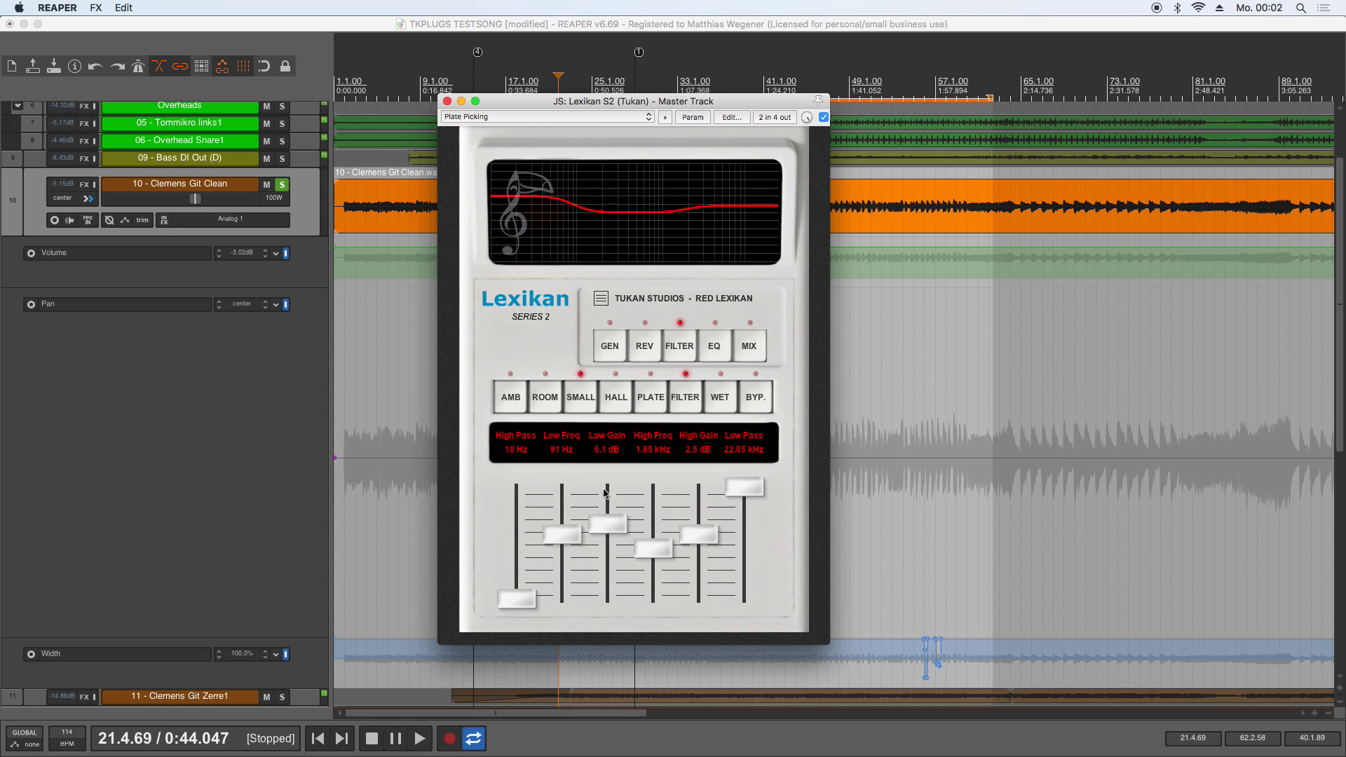
pyautogui.moveTo(608, 531); pyautogui.dragTo(571, 527)
pyautogui.moveTo(606, 569); pyautogui.dragTo(606, 565)
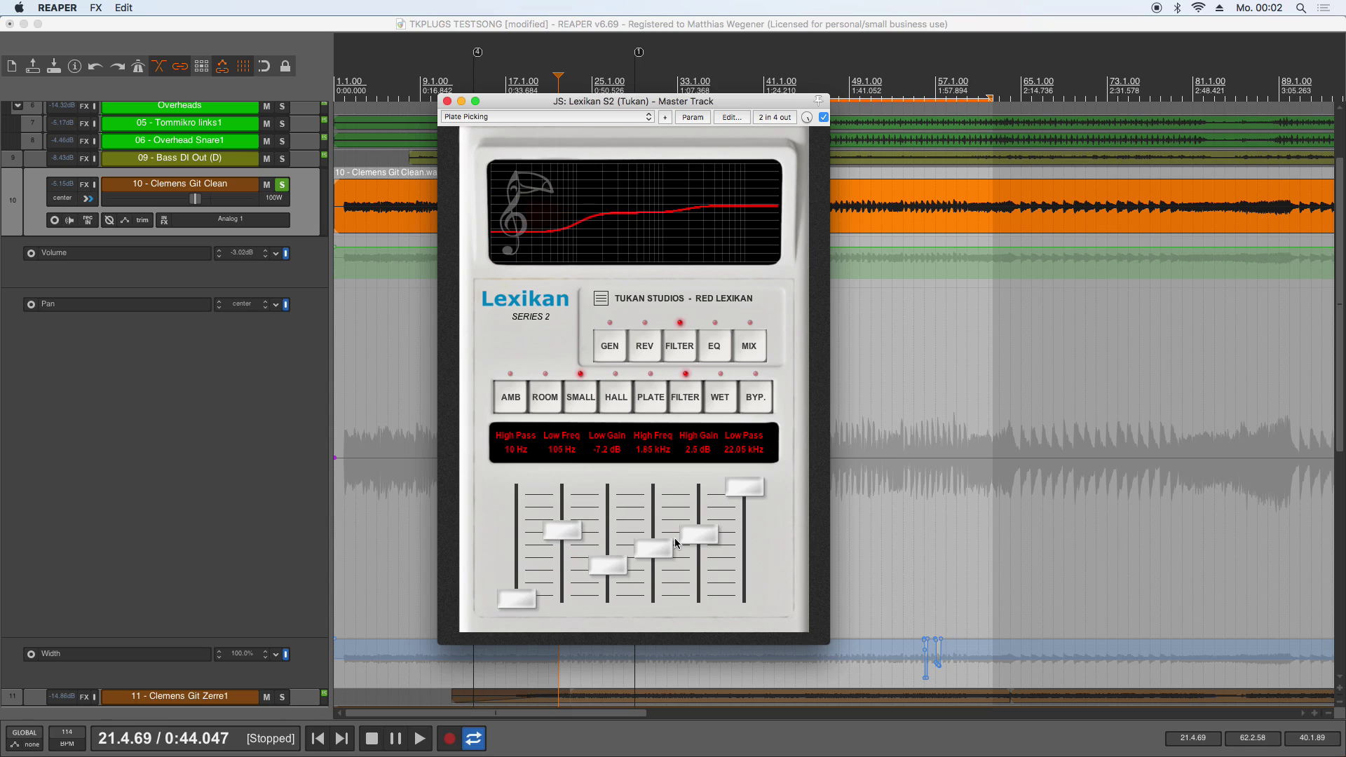
pyautogui.moveTo(698, 534); pyautogui.dragTo(689, 582)
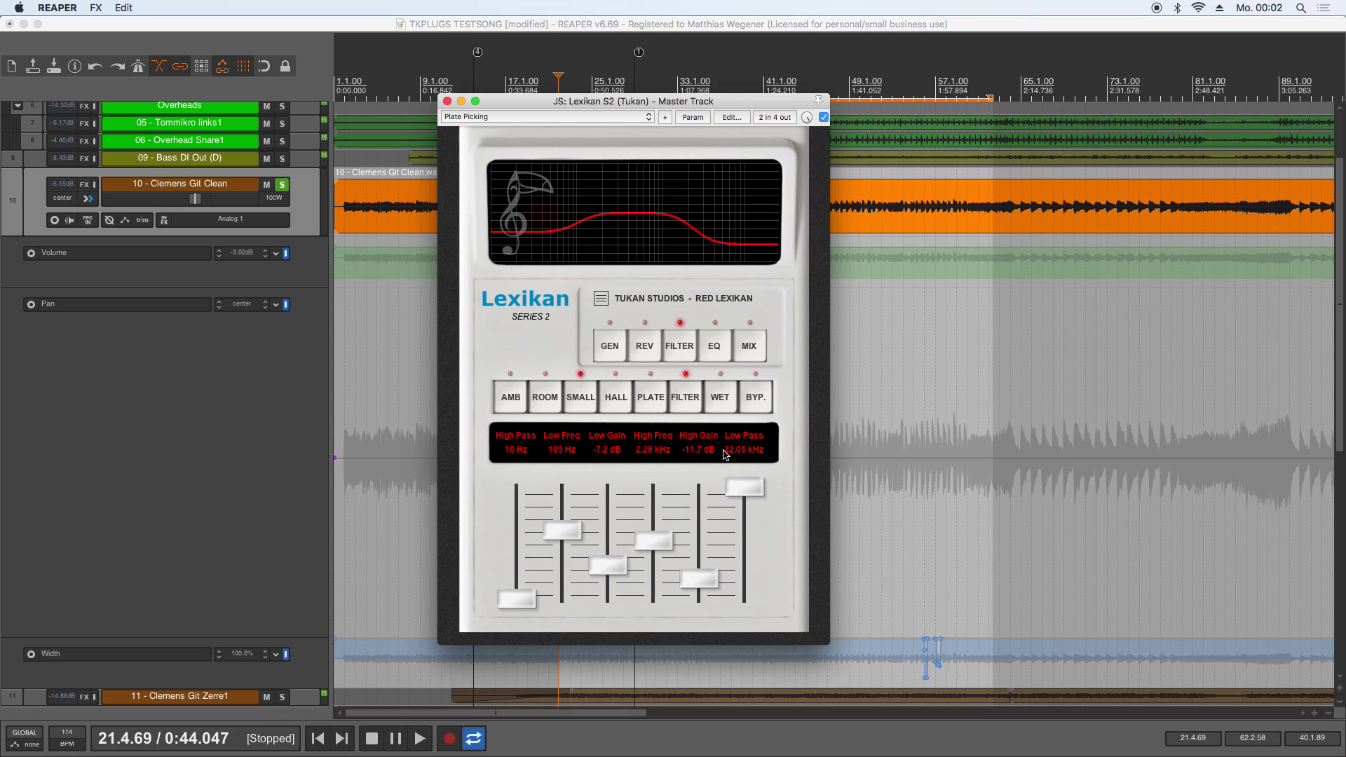
# Step: In the EQ settings, boost EQ1 at 311 Hz with Q 2.9 and set EQ2 to 861 Hz, -9.7 dB and Q 3.0
pyautogui.click(725, 354)
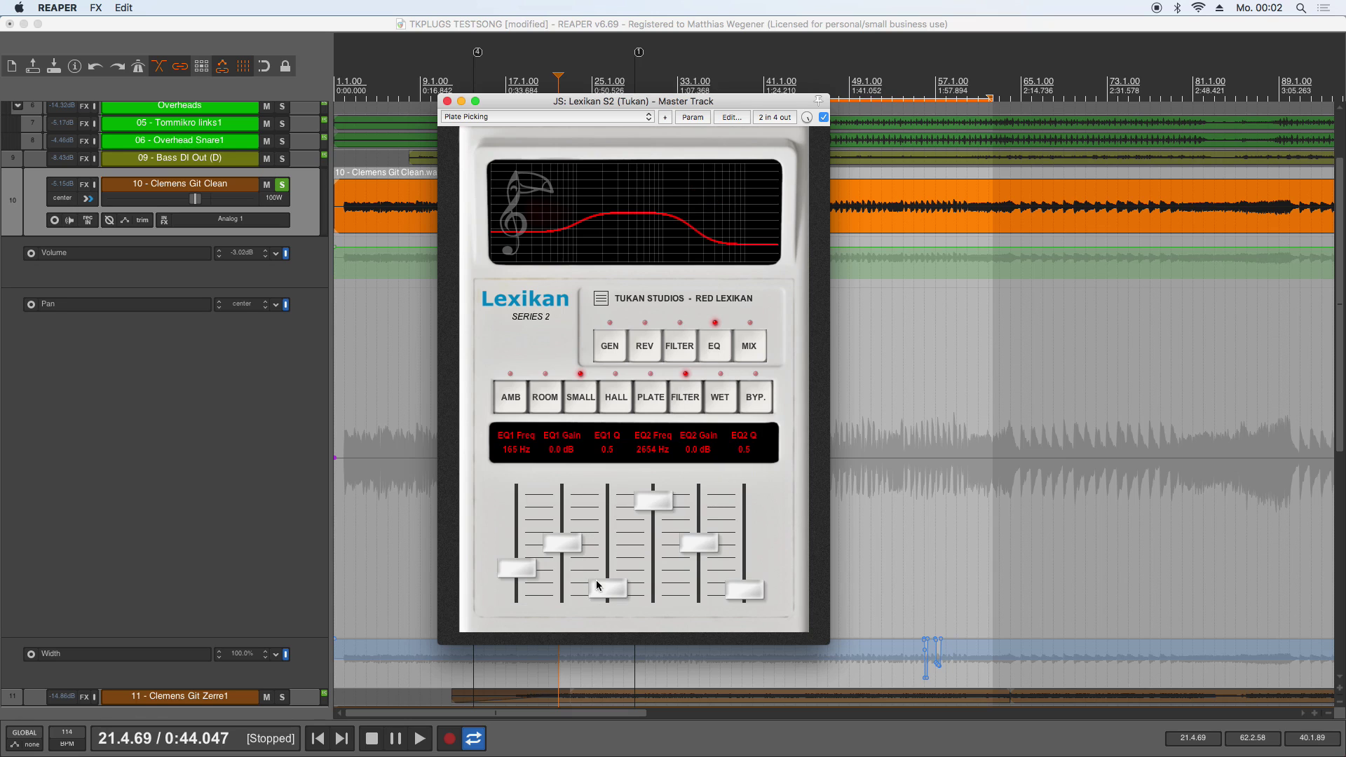
pyautogui.moveTo(572, 546); pyautogui.dragTo(573, 524)
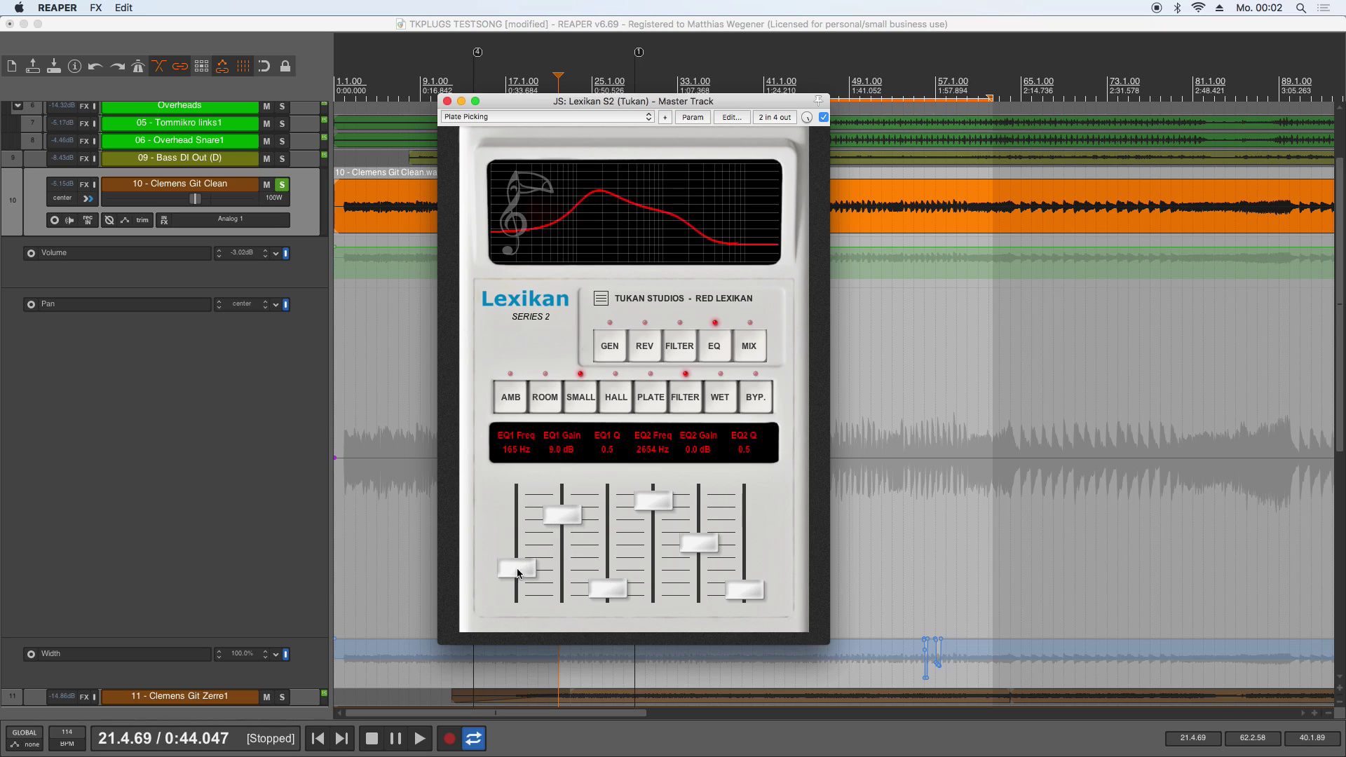
pyautogui.moveTo(520, 569)
pyautogui.mouseDown()
pyautogui.moveTo(523, 542)
pyautogui.moveTo(523, 553)
pyautogui.mouseUp()
pyautogui.moveTo(598, 593); pyautogui.dragTo(614, 508)
pyautogui.moveTo(701, 557); pyautogui.dragTo(750, 485)
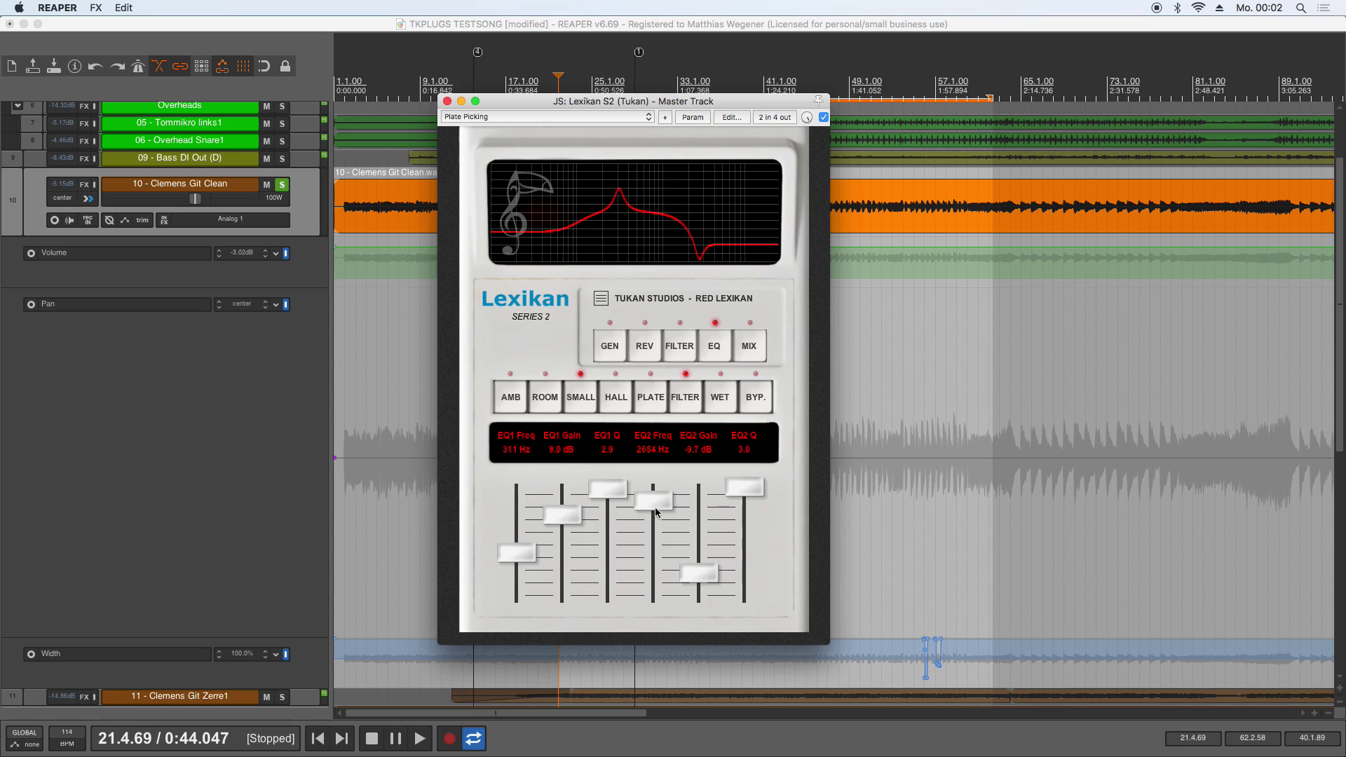
pyautogui.moveTo(659, 515)
pyautogui.mouseDown()
pyautogui.moveTo(659, 554)
pyautogui.moveTo(658, 538)
pyautogui.mouseUp()
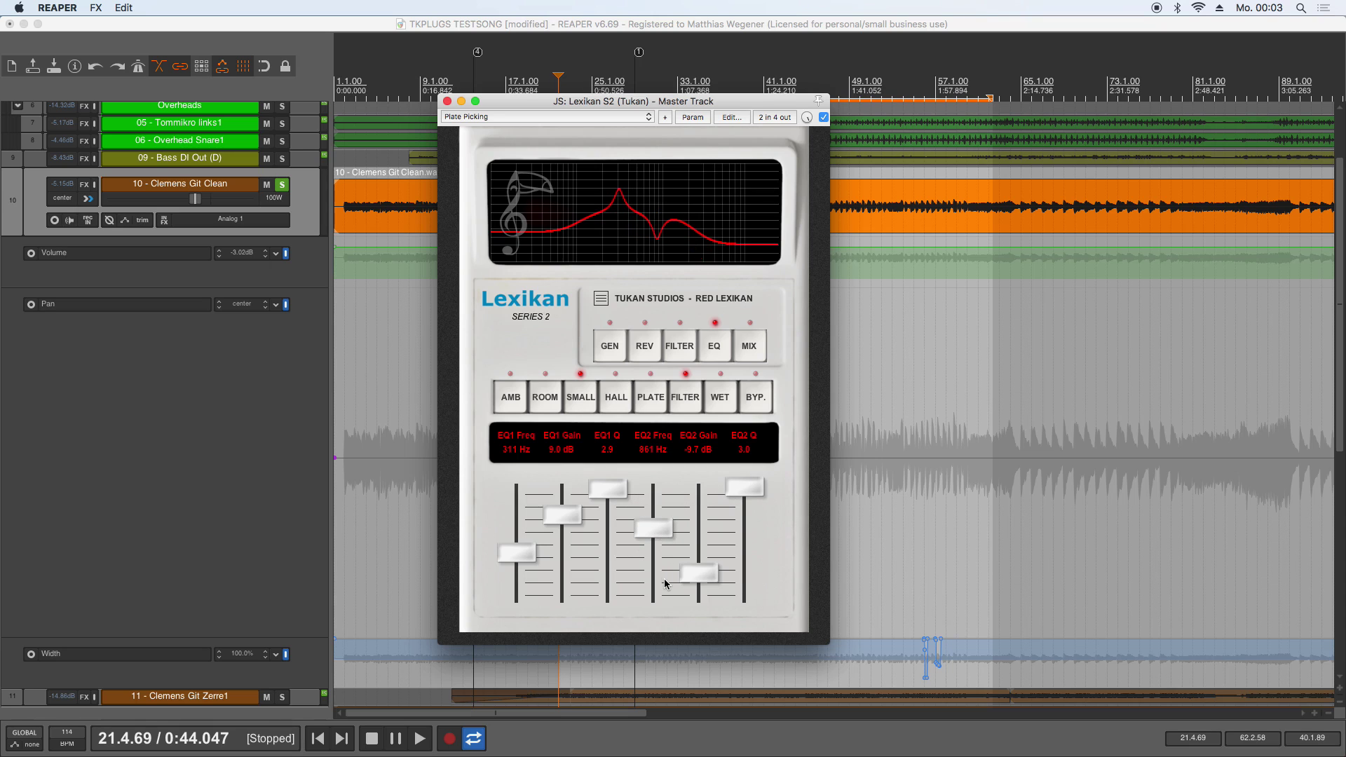
# Step: Toggle the filter off and on, and reshape its curve on the display with EQ1 at 244 Hz, EQ2 at 1301 Hz and high pass at 30 Hz
pyautogui.click(691, 406)
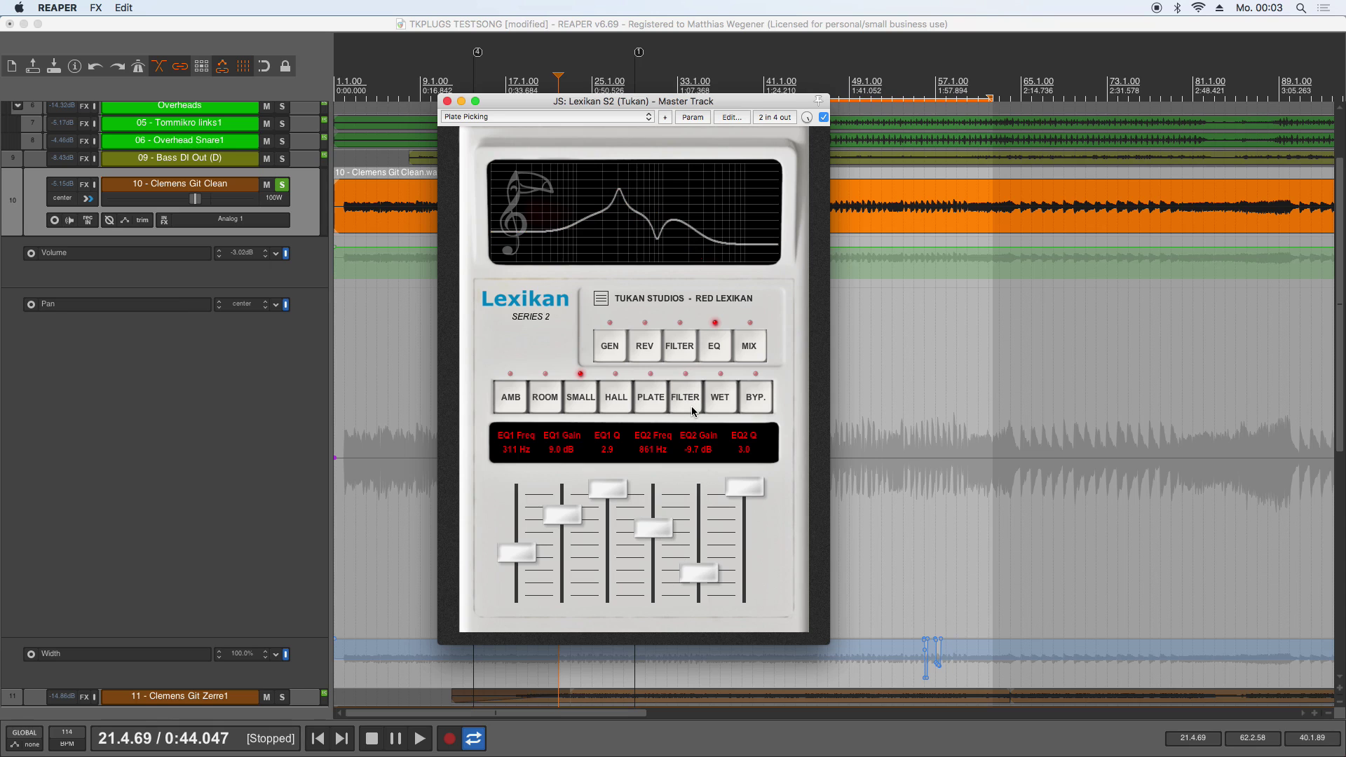
pyautogui.click(690, 404)
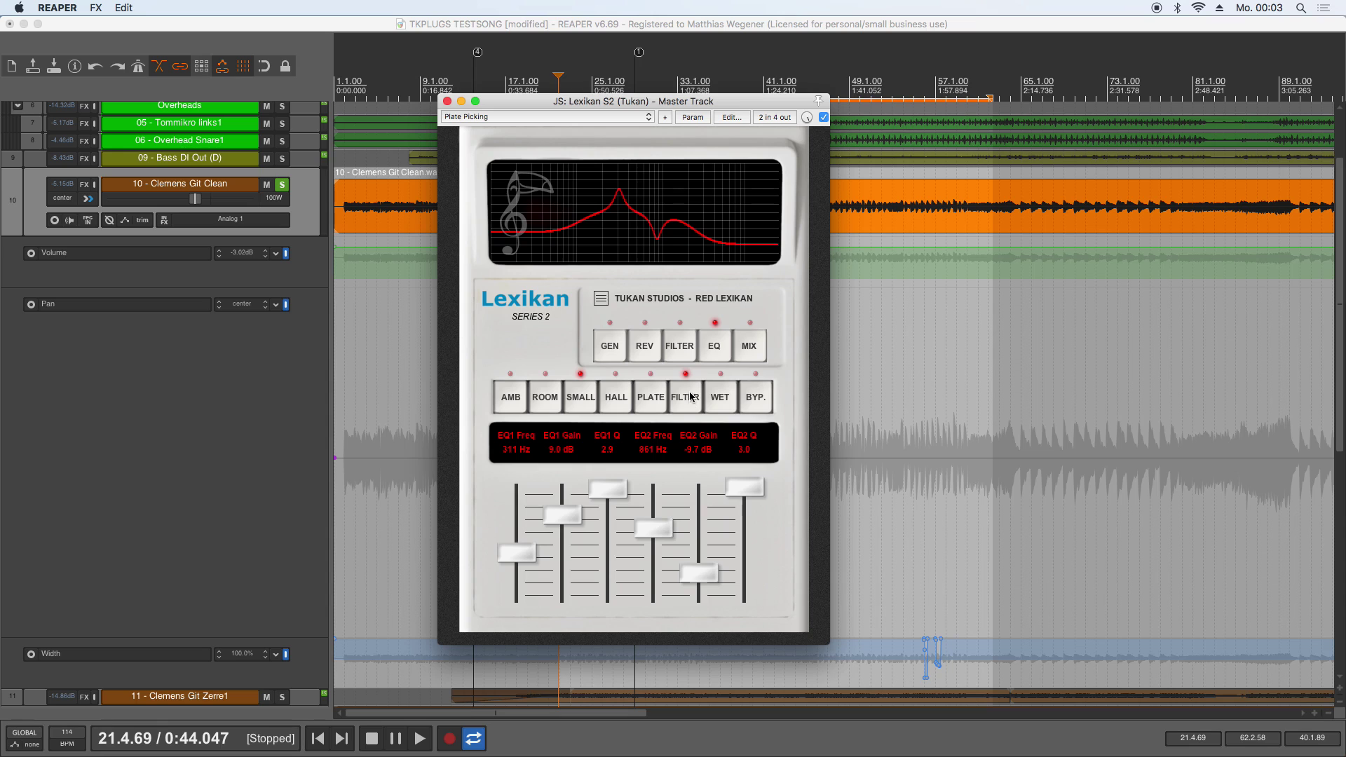
pyautogui.moveTo(671, 256)
pyautogui.moveTo(659, 242); pyautogui.dragTo(575, 197)
pyautogui.moveTo(492, 255); pyautogui.dragTo(531, 254)
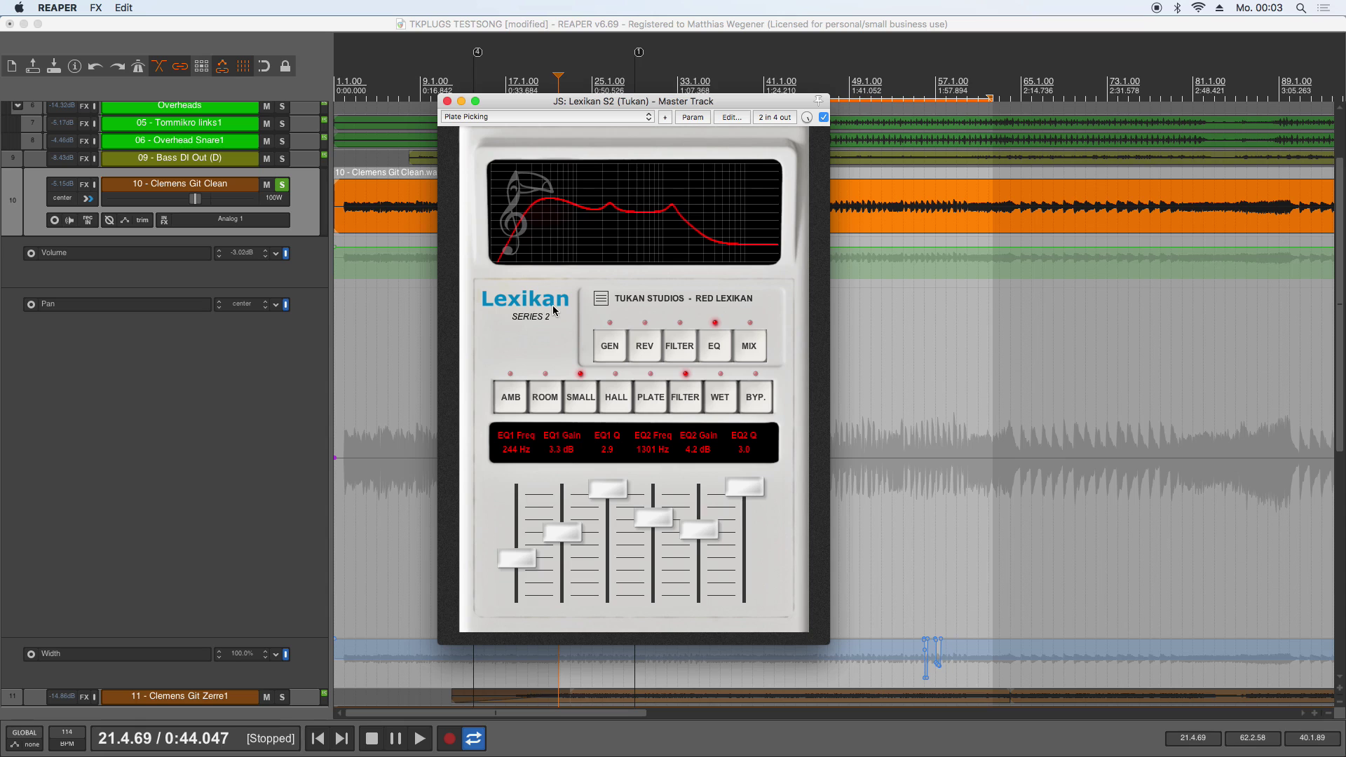
# Step: In the mix settings, set the tail mix to -1.6 dB and the stereo width to 125 %
pyautogui.click(758, 349)
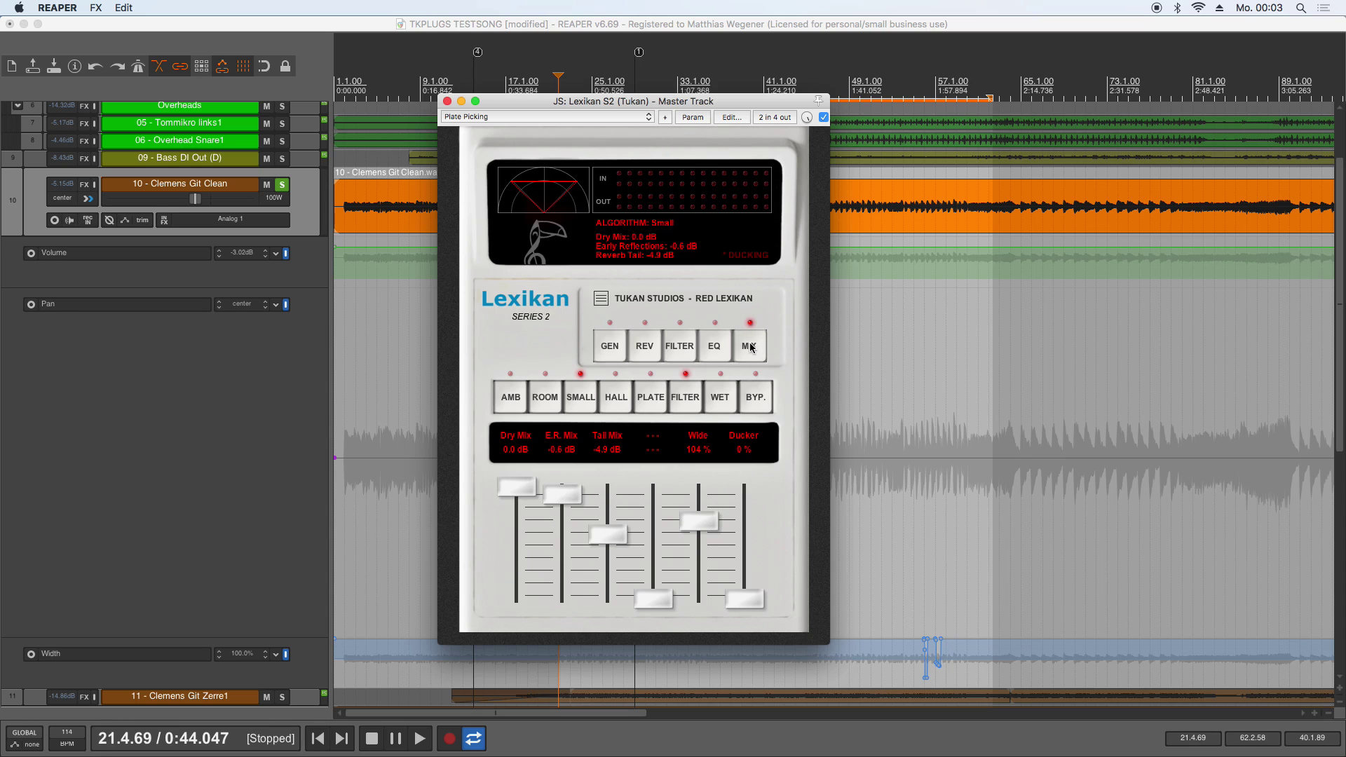
pyautogui.moveTo(520, 495); pyautogui.dragTo(607, 504)
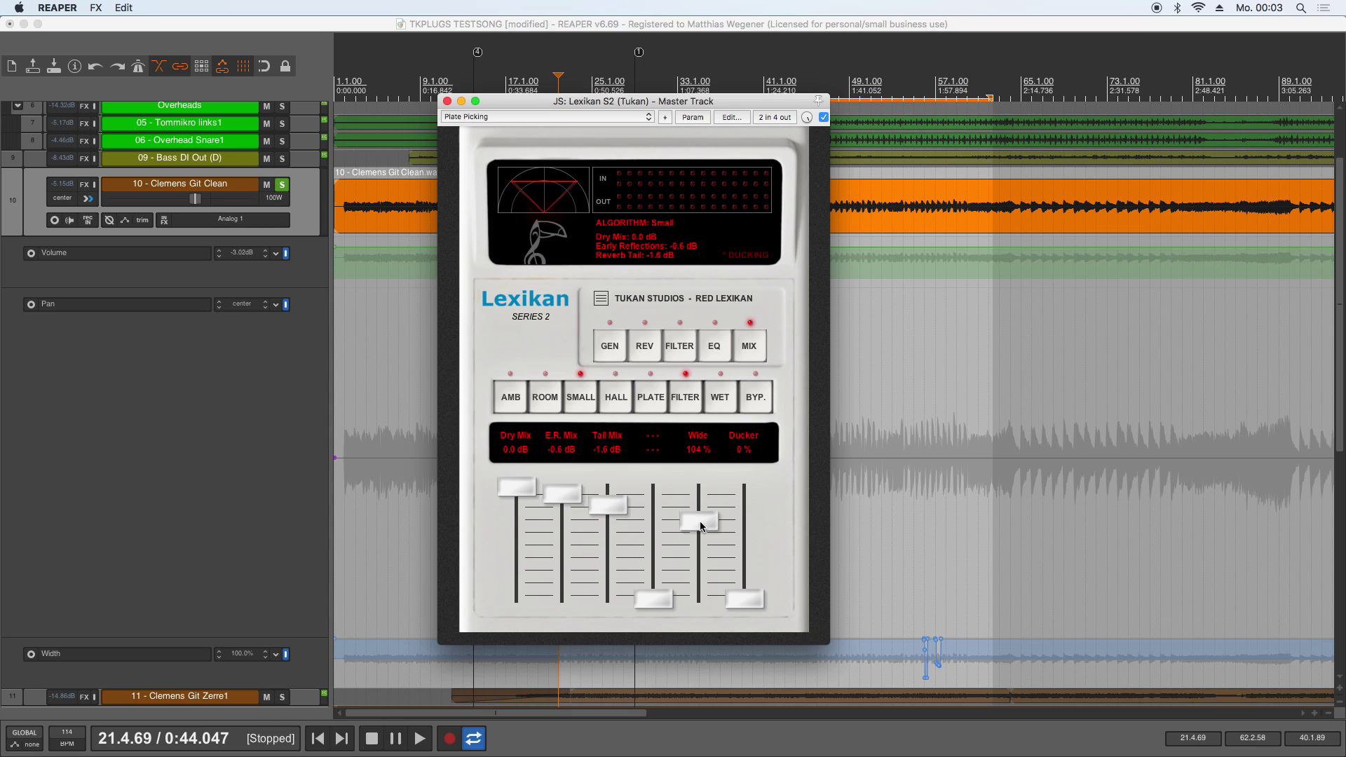
pyautogui.moveTo(701, 525); pyautogui.dragTo(692, 499)
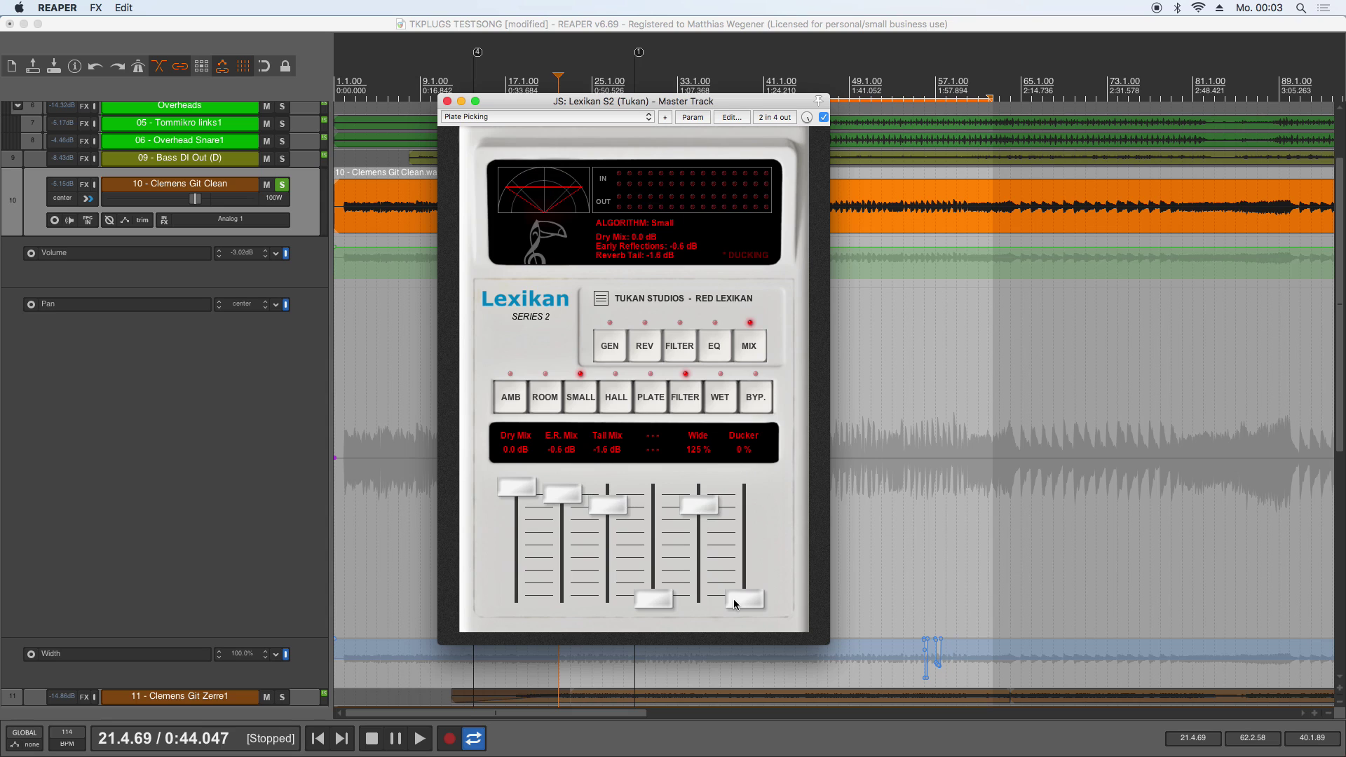
# Step: Set the ducker to 74 % and play the guitar track briefly to check the ducking
pyautogui.moveTo(734, 600); pyautogui.dragTo(747, 547)
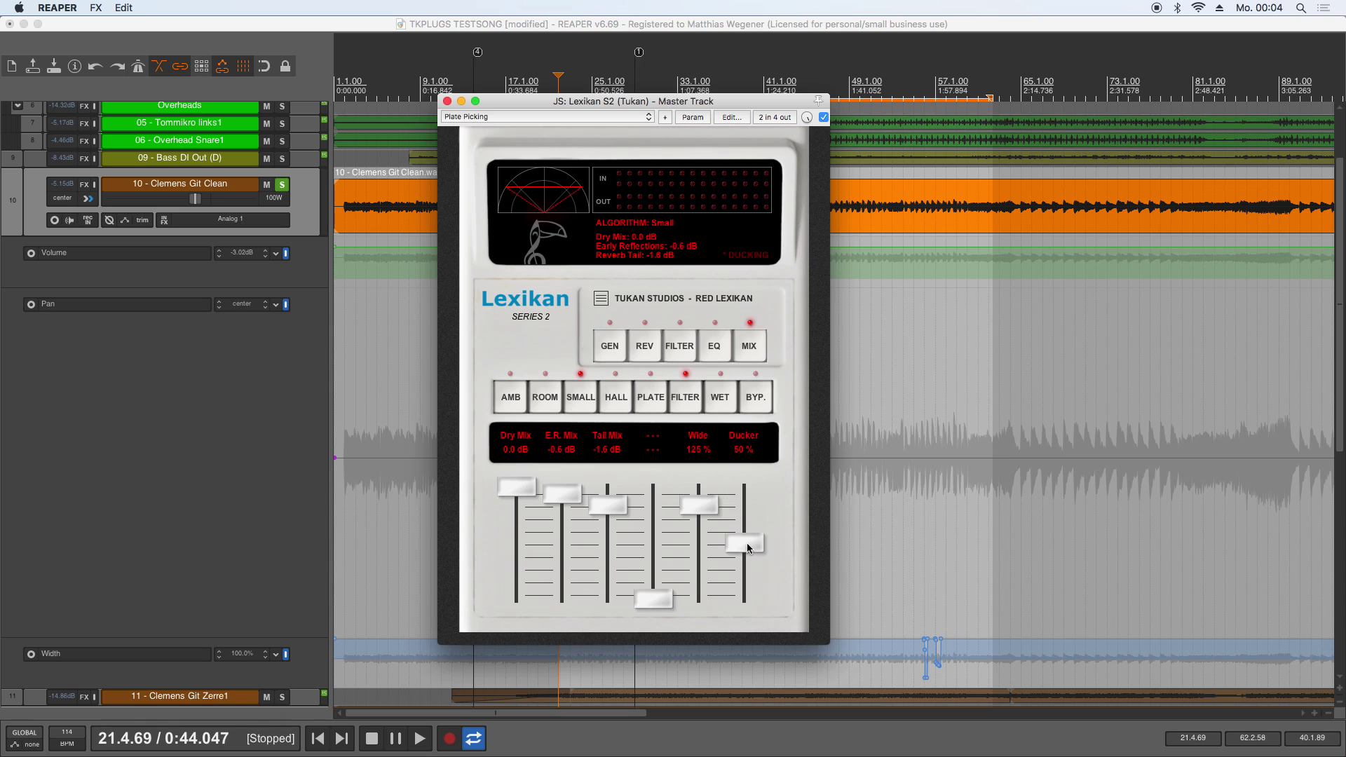
pyautogui.moveTo(747, 543); pyautogui.dragTo(746, 515)
pyautogui.press('space')
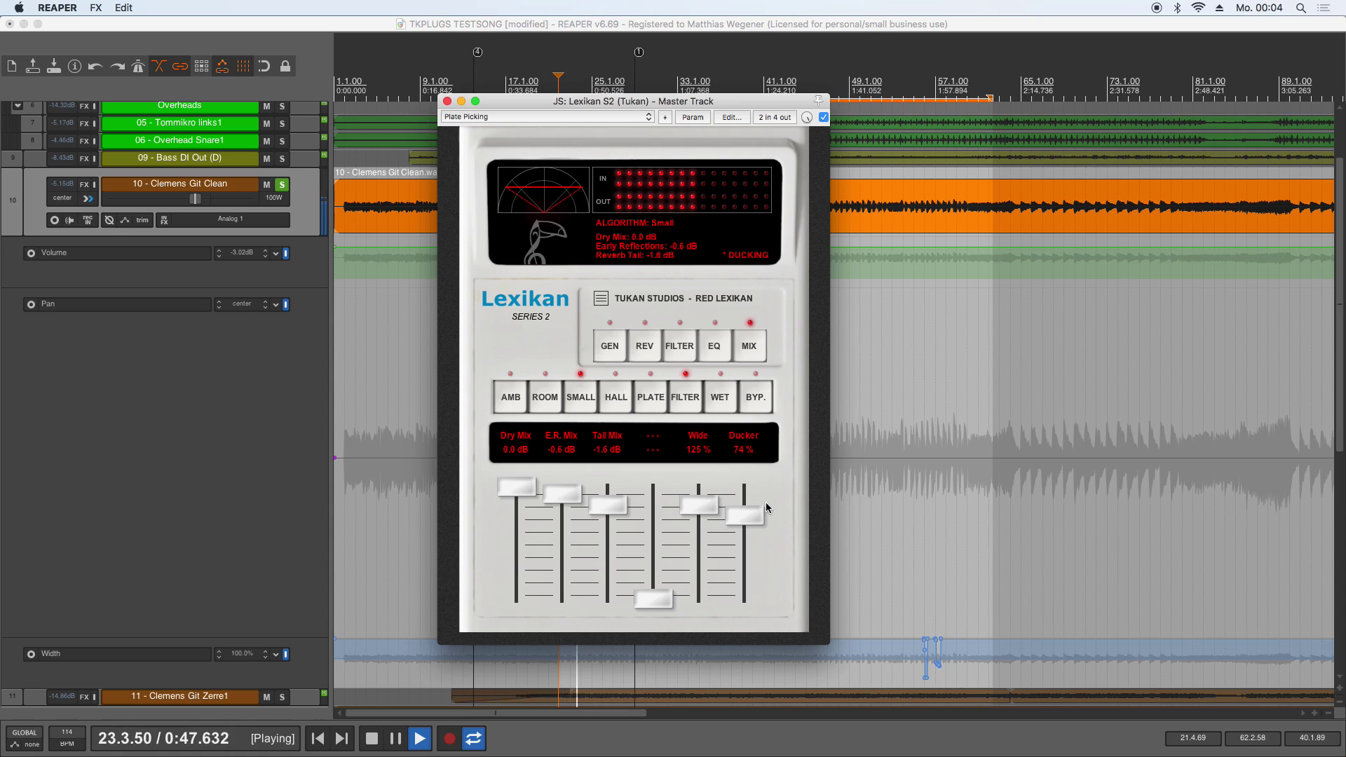
pyautogui.press('space')
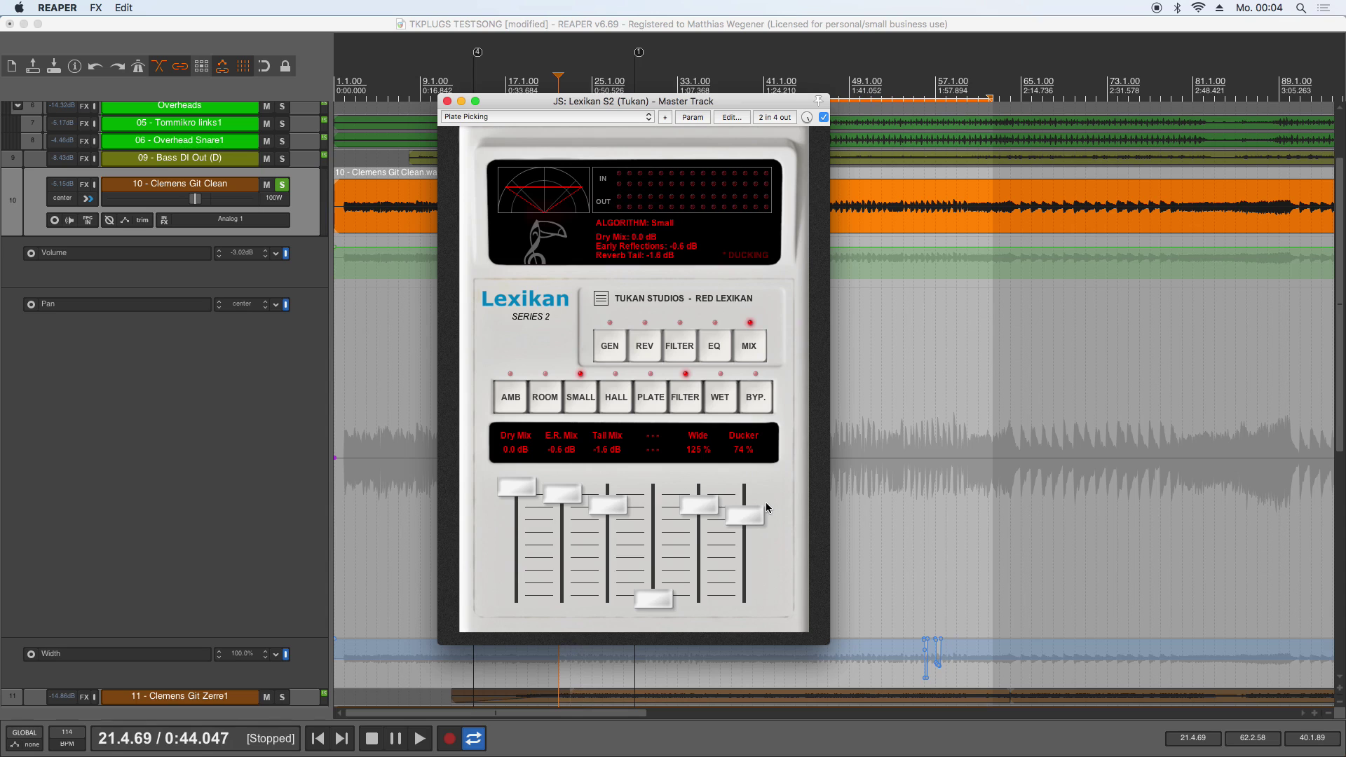
# Step: Review the EQ, filter and reverb settings and return to the general settings
pyautogui.click(695, 350)
pyautogui.click(679, 347)
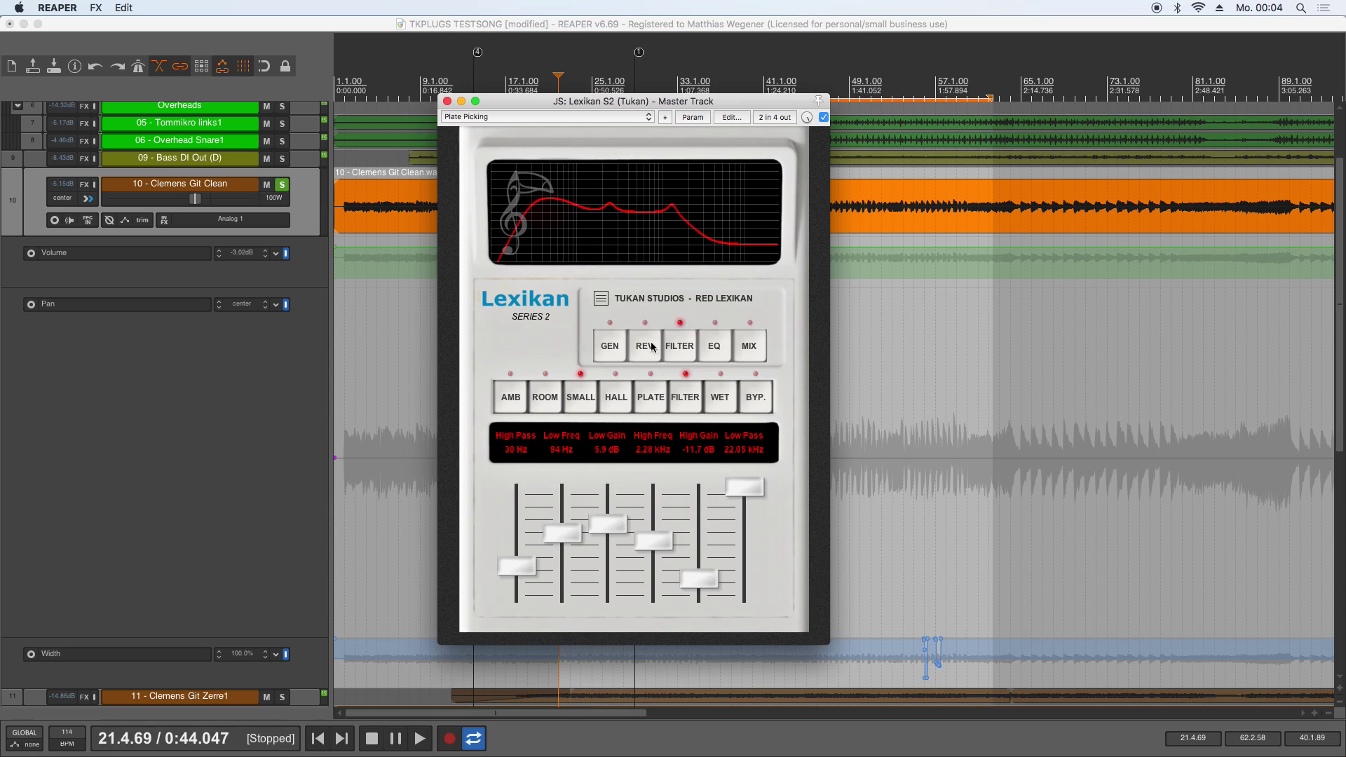
pyautogui.click(644, 346)
pyautogui.click(610, 347)
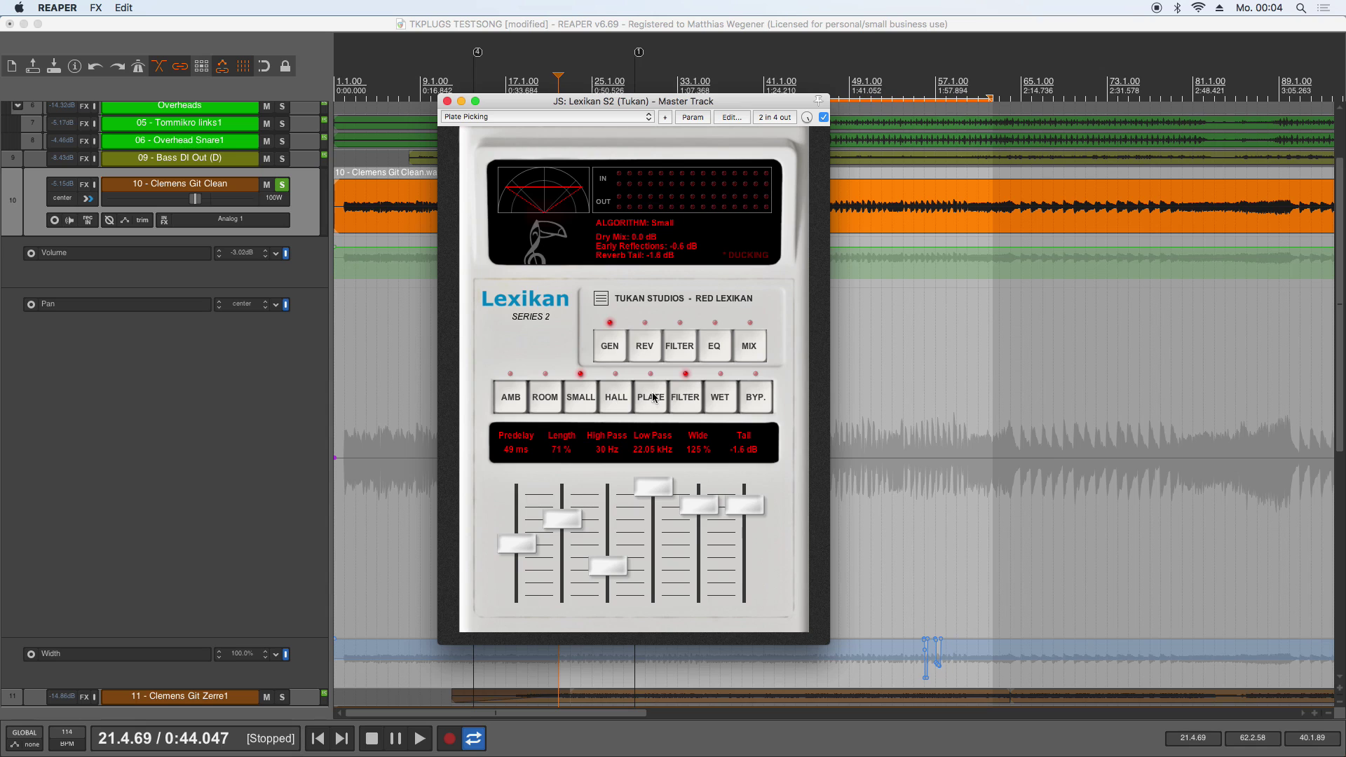
# Step: Try the reverb's wet and bypass switches, leaving both off
pyautogui.click(724, 401)
pyautogui.click(732, 406)
pyautogui.click(760, 405)
# Step: Examine the processing and group options in the plug-in's settings menu, and close it without choosing any
pyautogui.click(602, 300)
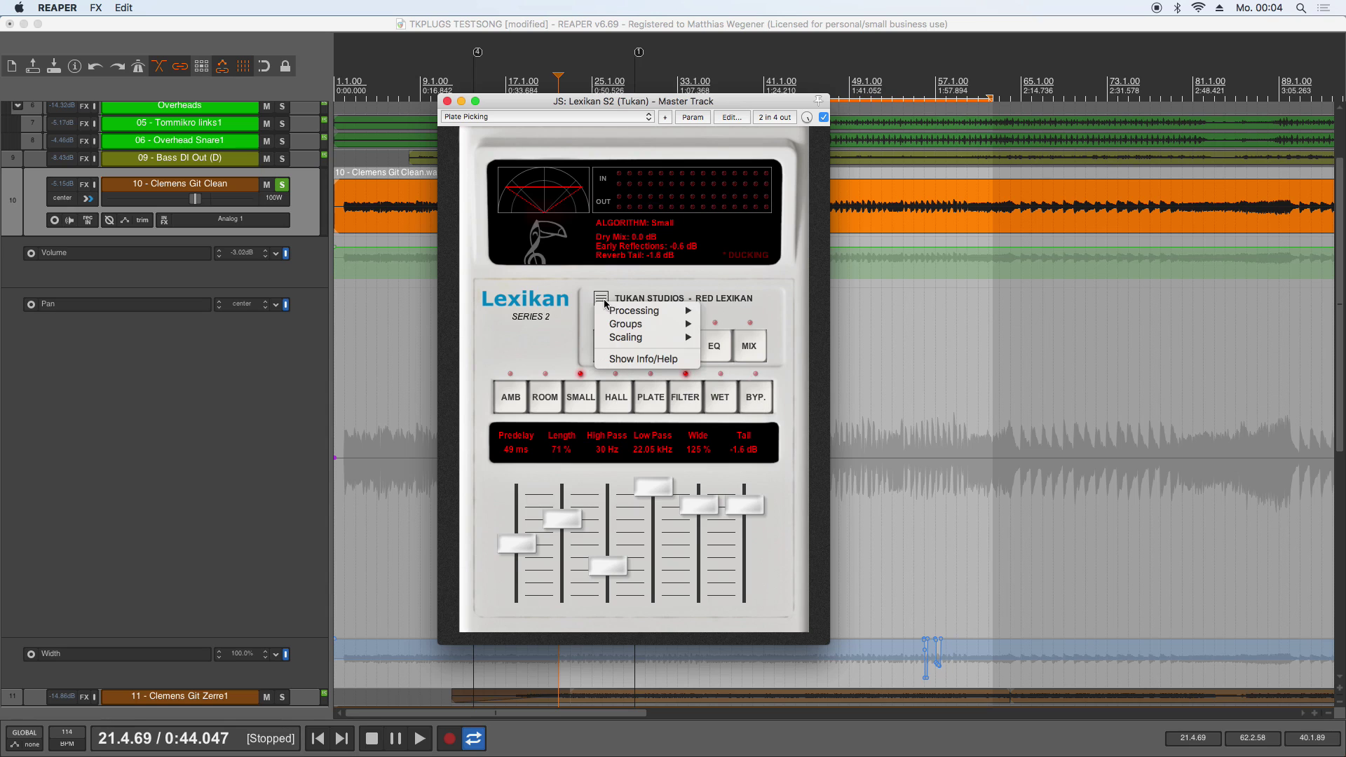
pyautogui.moveTo(608, 310)
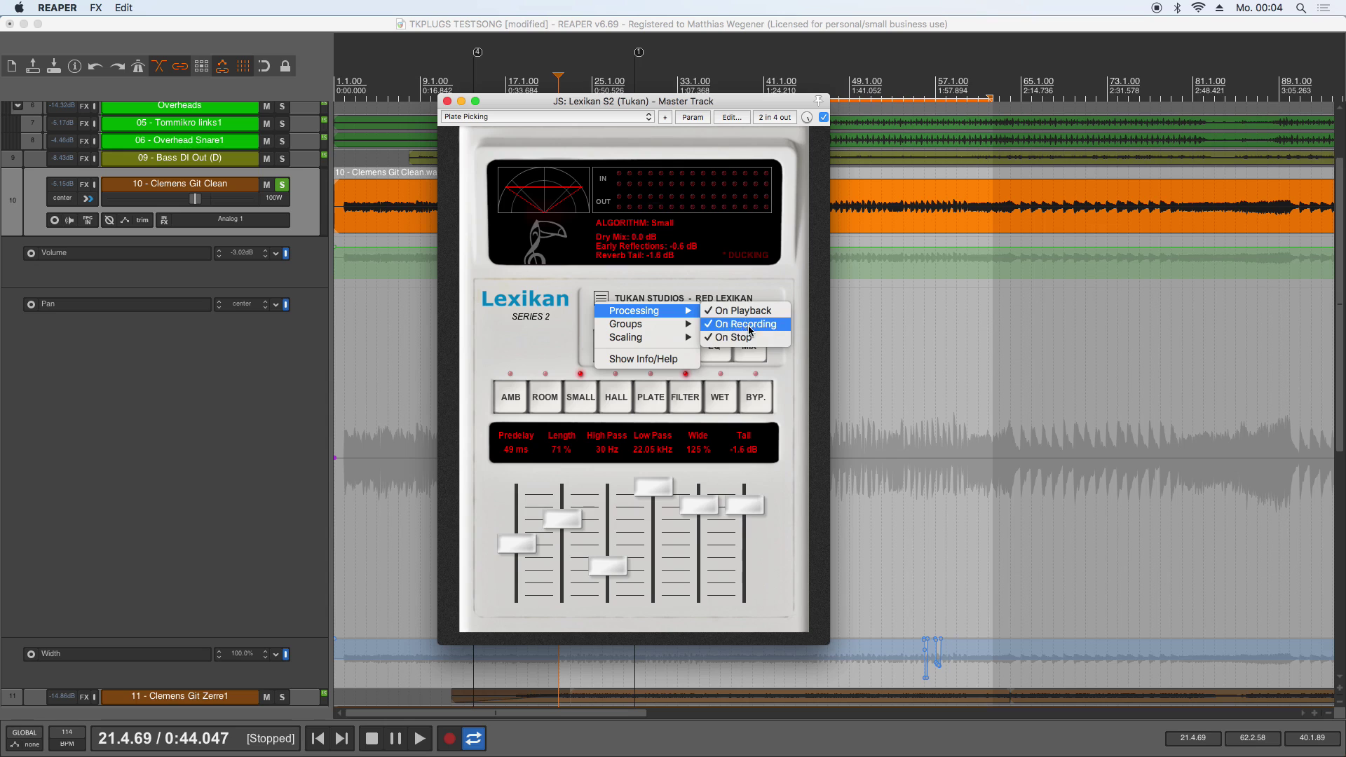
pyautogui.moveTo(677, 324)
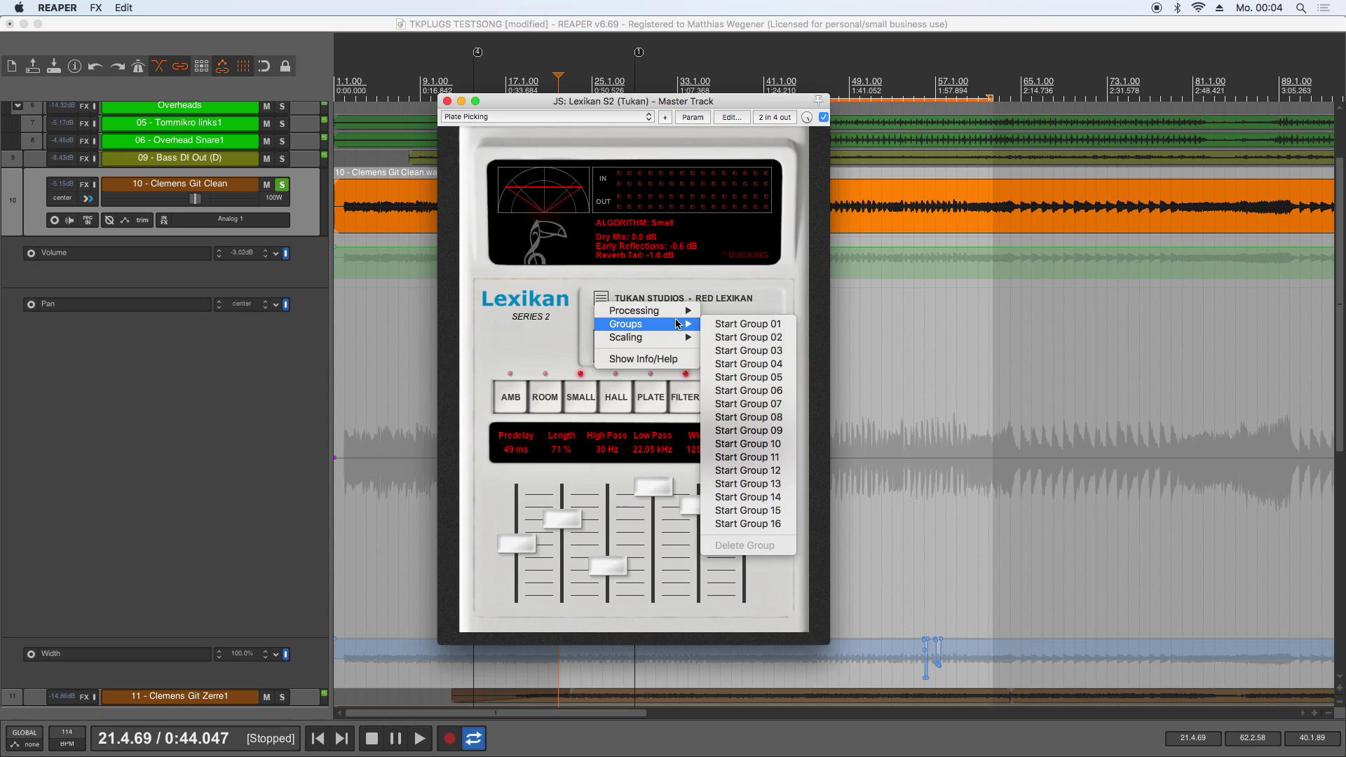
pyautogui.click(551, 348)
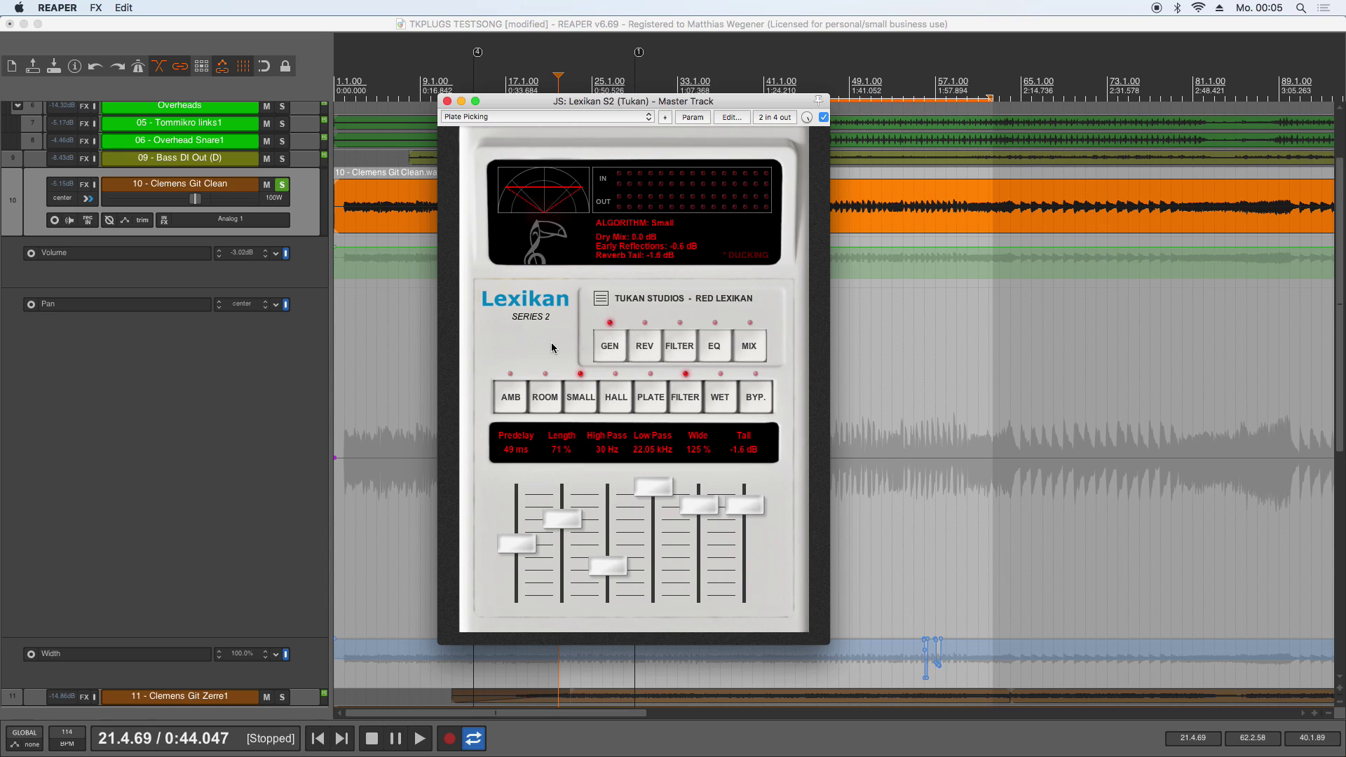